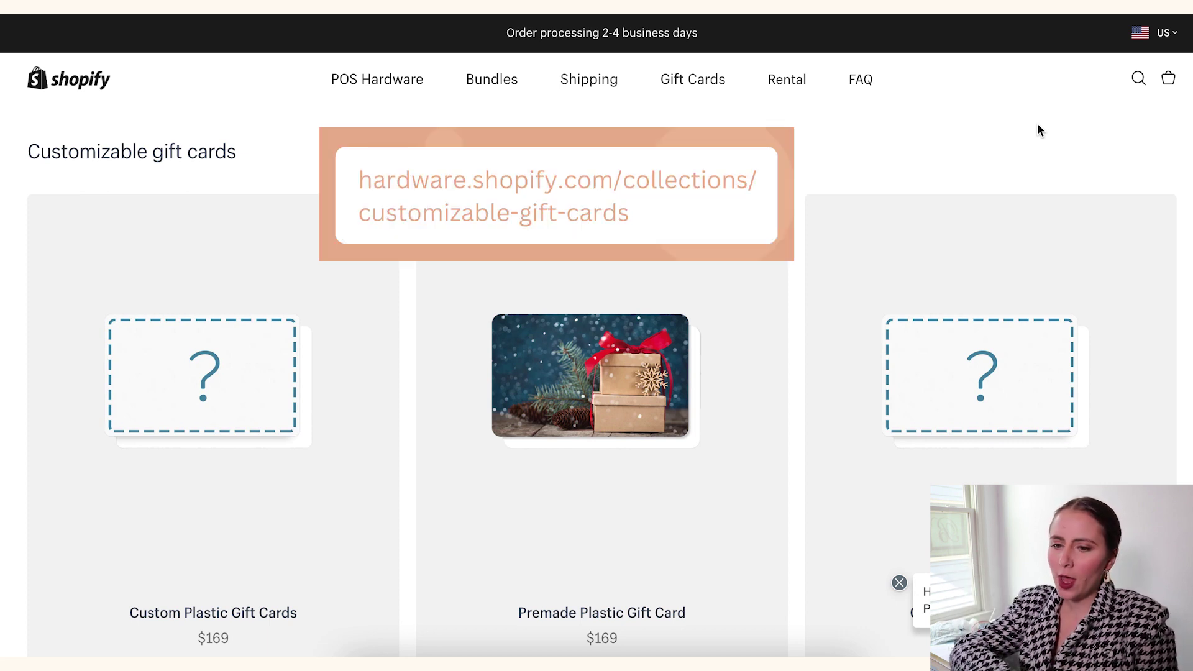
{"action": "key", "text": "Tab"}
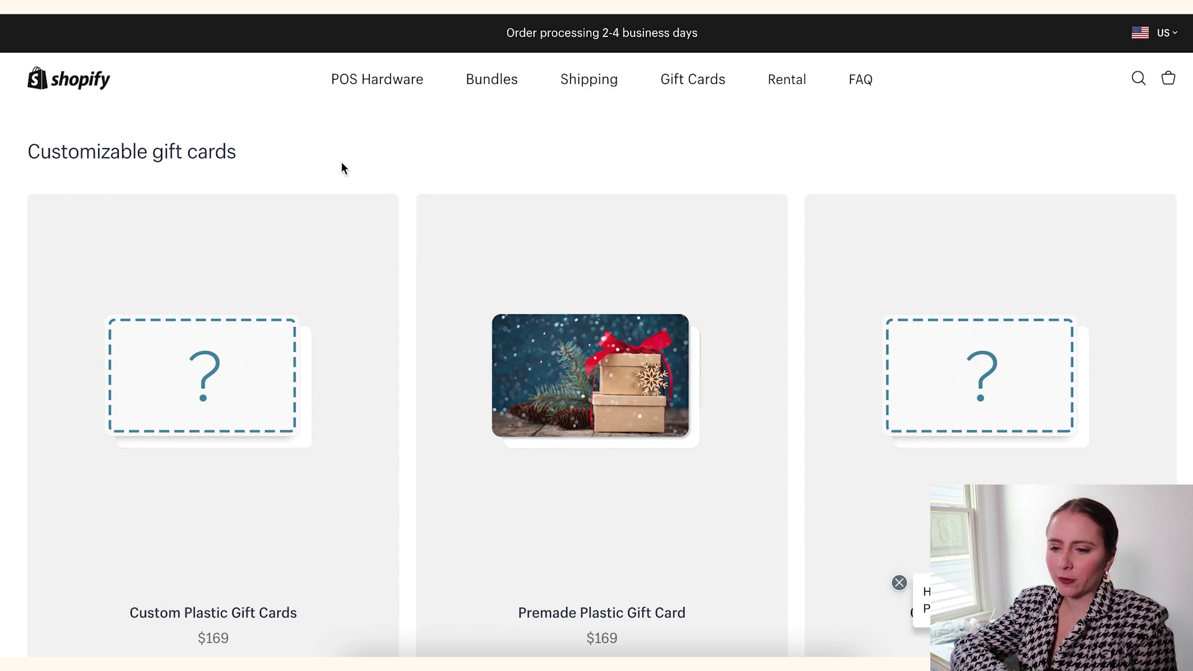
{"action": "scroll", "coordinate": [405, 176], "scroll_direction": "down", "scroll_amount": 3}
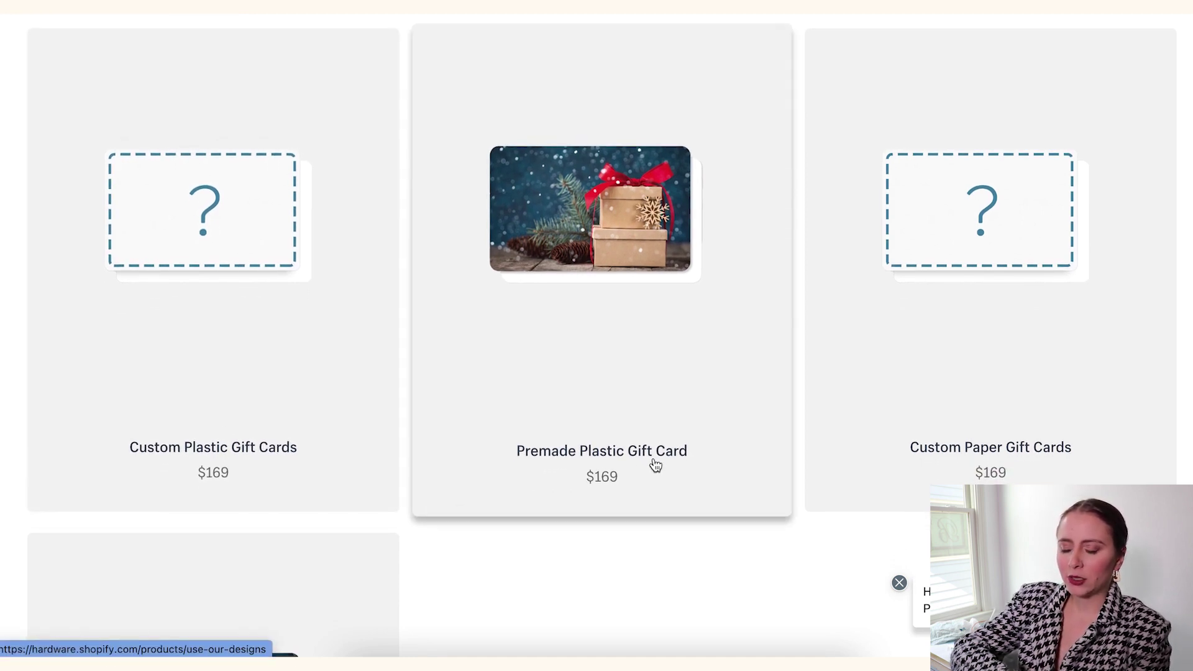
{"action": "scroll", "coordinate": [972, 460], "scroll_direction": "down", "scroll_amount": 5}
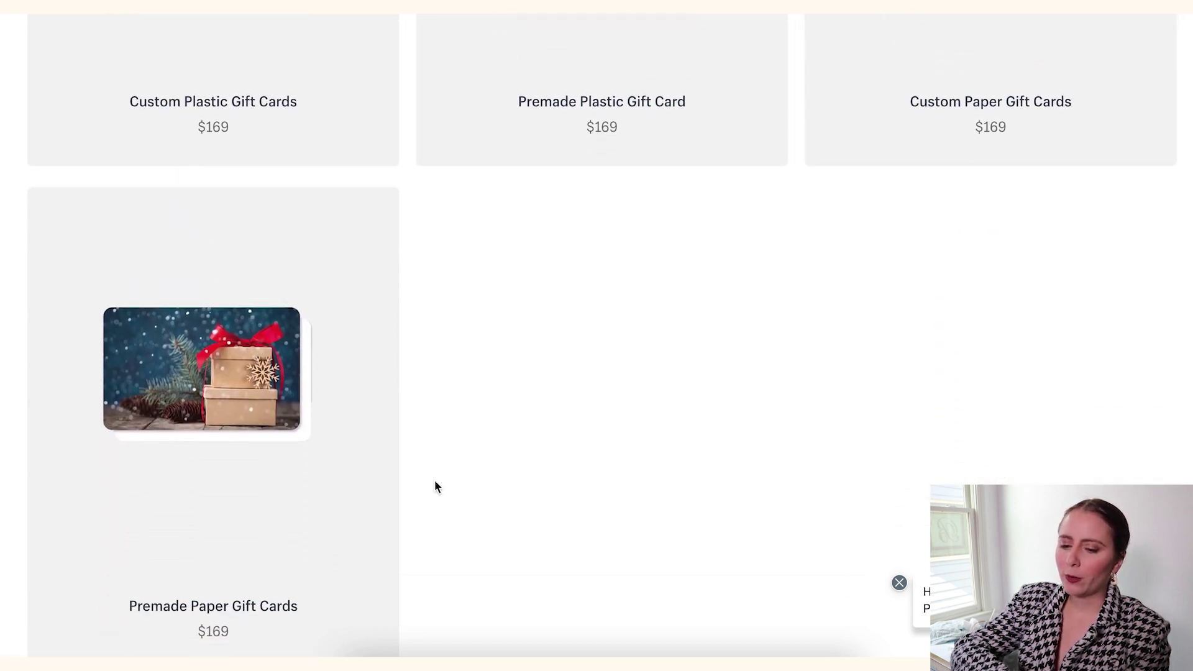
{"action": "scroll", "coordinate": [279, 489], "scroll_direction": "up", "scroll_amount": 5}
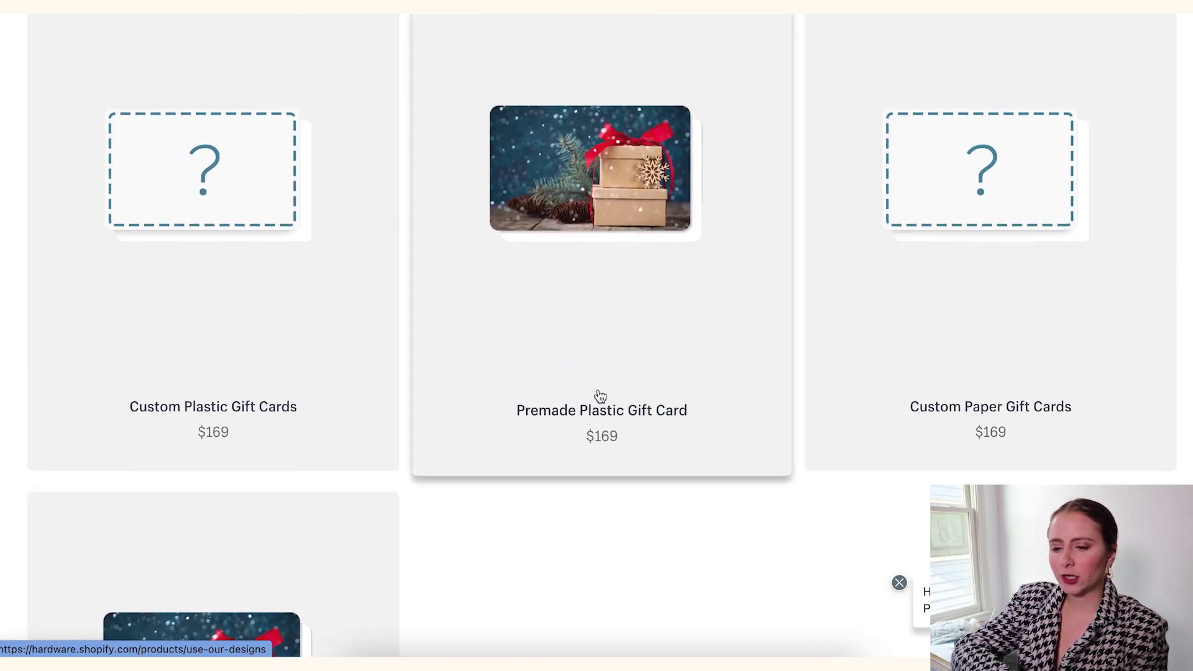
{"action": "left_click", "coordinate": [532, 356]}
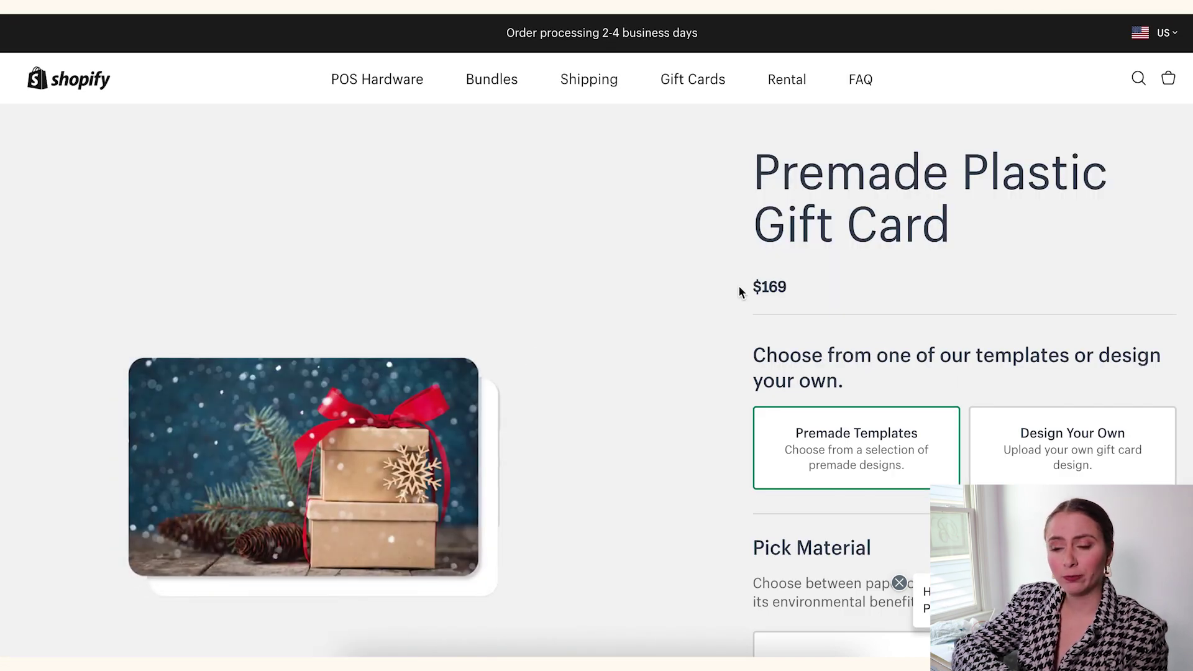
Choose Premade Templates for the plastic gift card and scroll down to the Holiday design choices.
{"action": "scroll", "coordinate": [740, 288], "scroll_direction": "down", "scroll_amount": 3}
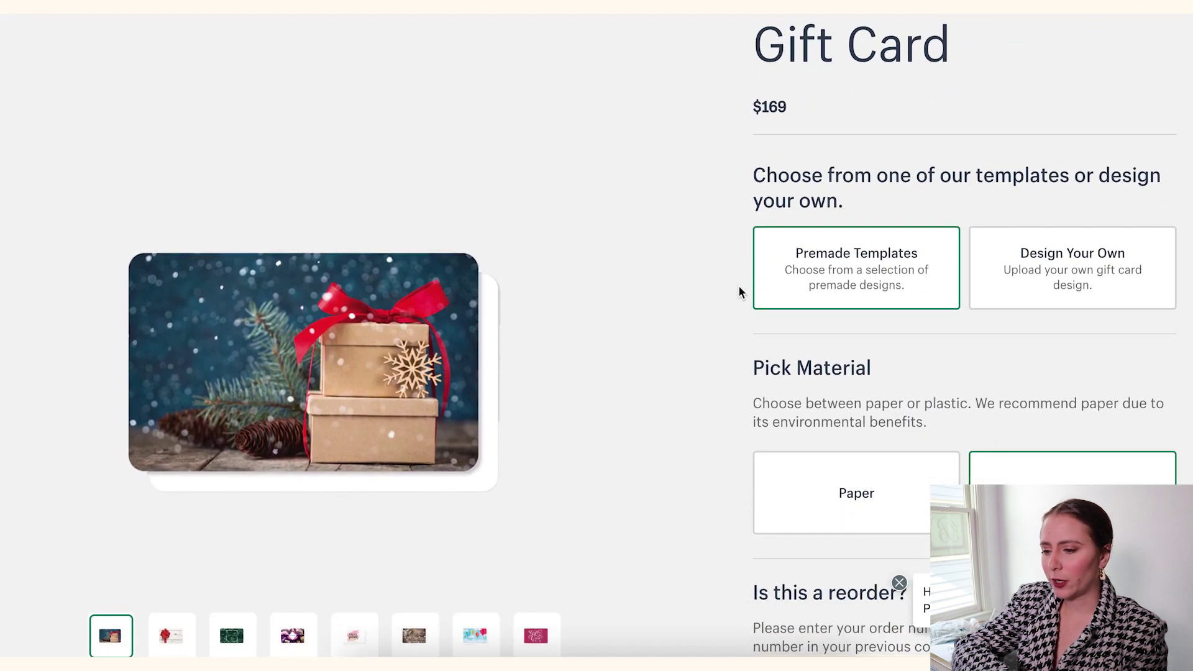
{"action": "scroll", "coordinate": [739, 288], "scroll_direction": "down", "scroll_amount": 1}
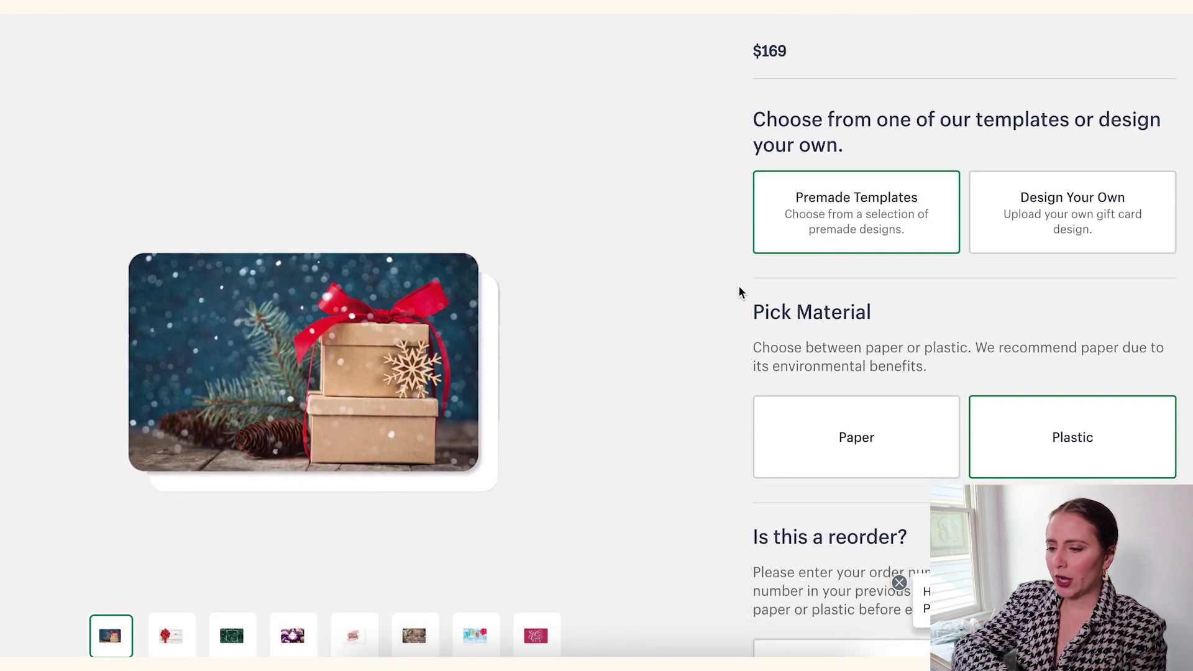
{"action": "scroll", "coordinate": [739, 287], "scroll_direction": "down", "scroll_amount": 1}
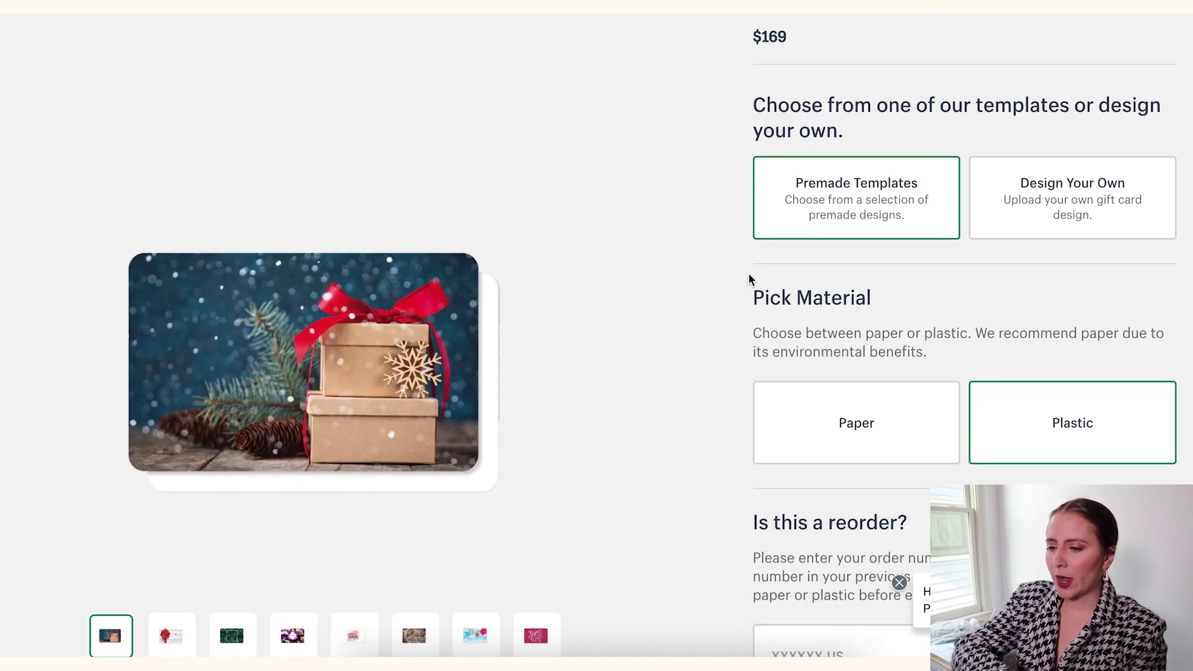
{"action": "left_click", "coordinate": [876, 225]}
{"action": "scroll", "coordinate": [876, 249], "scroll_direction": "down", "scroll_amount": 3}
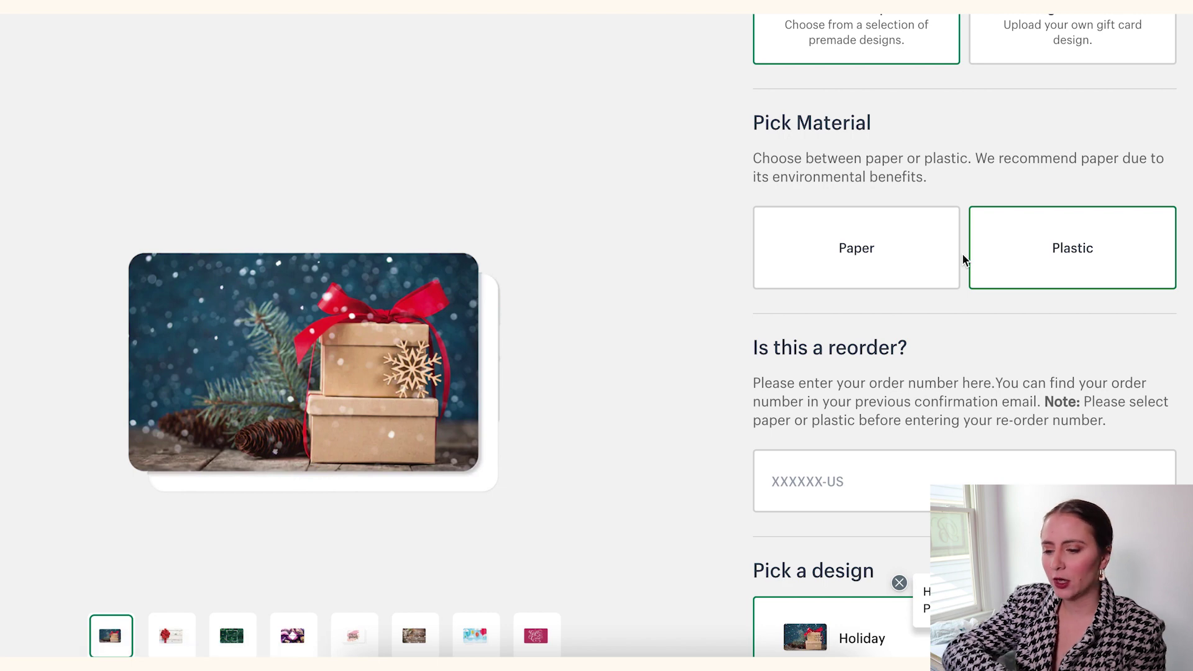
{"action": "scroll", "coordinate": [962, 252], "scroll_direction": "down", "scroll_amount": 3}
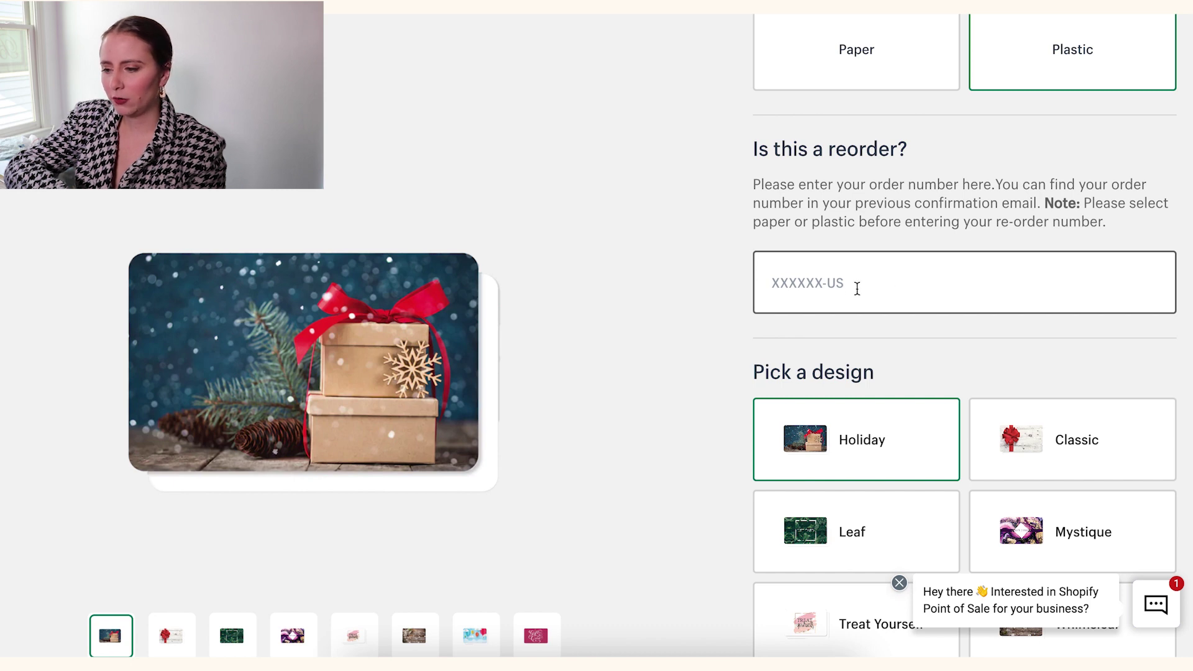
{"action": "scroll", "coordinate": [872, 273], "scroll_direction": "down", "scroll_amount": 1}
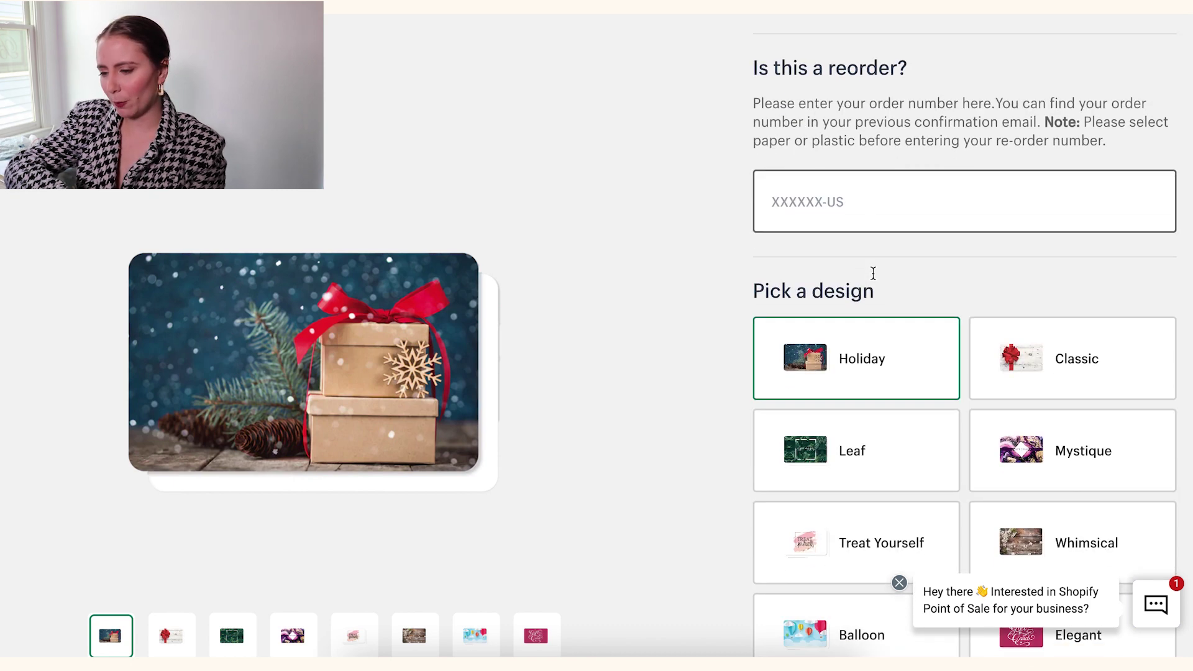
{"action": "scroll", "coordinate": [873, 273], "scroll_direction": "down", "scroll_amount": 1}
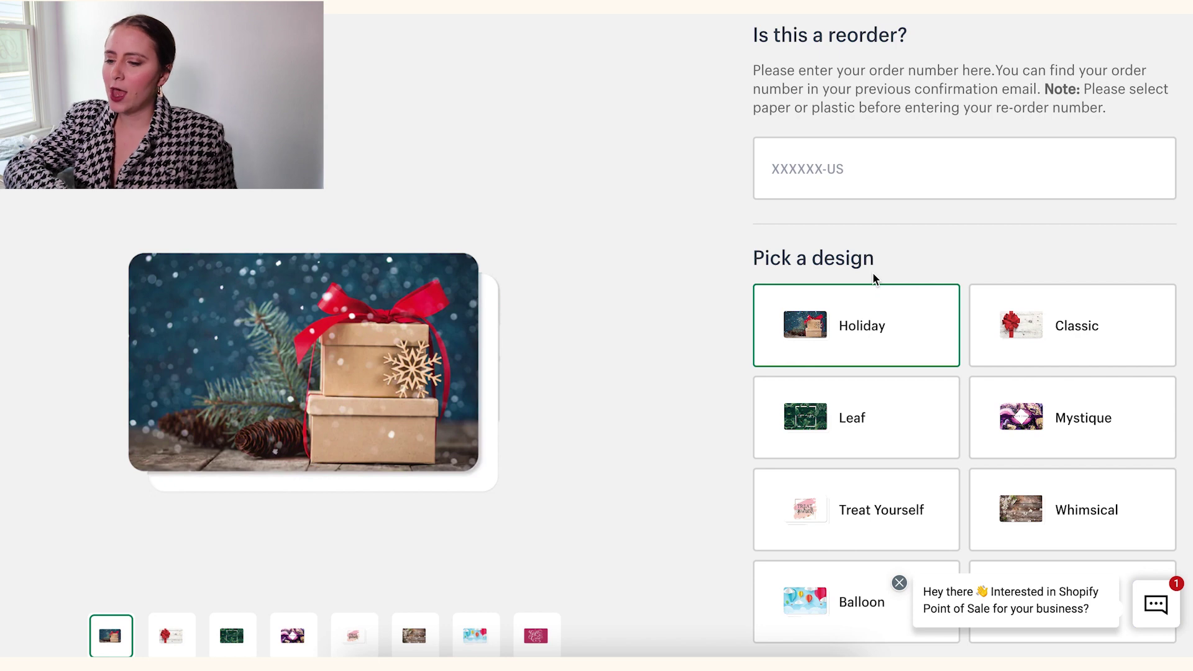
{"action": "scroll", "coordinate": [872, 277], "scroll_direction": "down", "scroll_amount": 2}
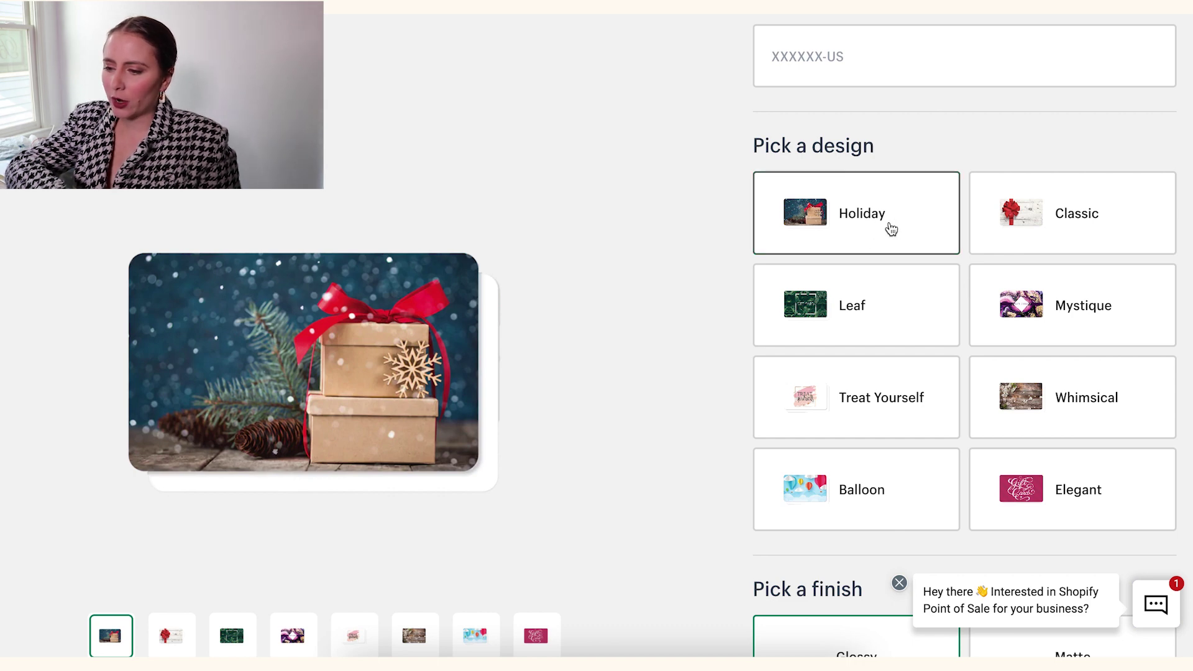
Preview the Classic, Leaf, Mystique, Whimsical, Balloon and Elegant designs, then pick Treat Yourself.
{"action": "left_click", "coordinate": [1030, 228]}
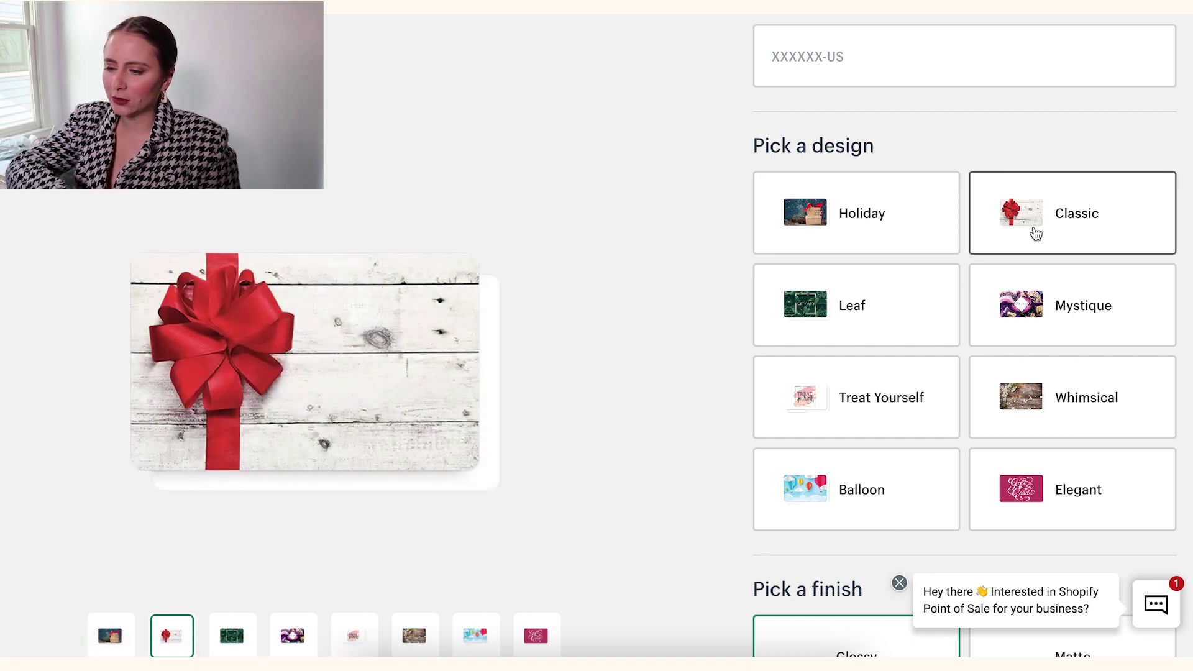
{"action": "left_click", "coordinate": [910, 306]}
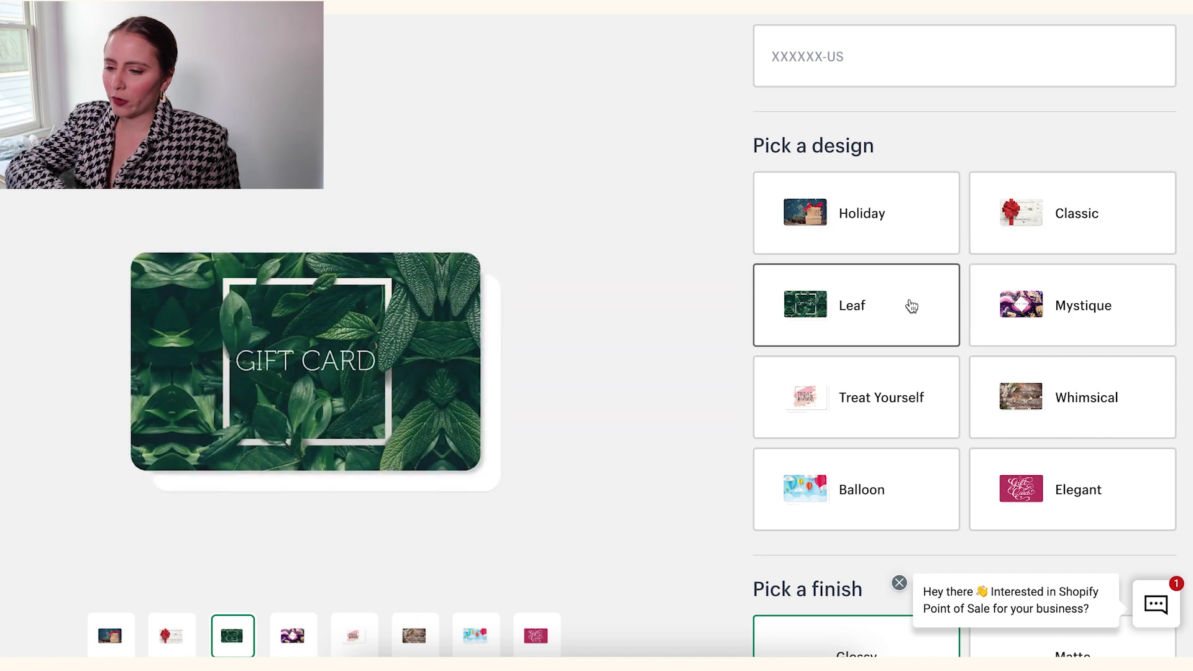
{"action": "left_click", "coordinate": [1141, 297]}
{"action": "left_click", "coordinate": [890, 413]}
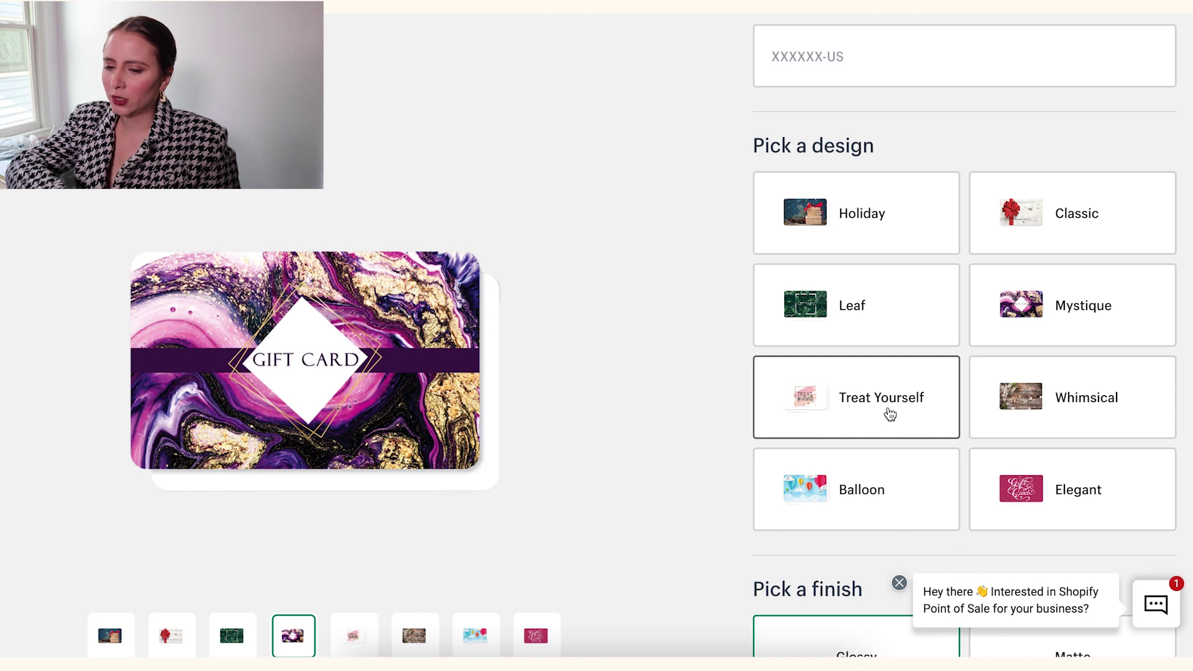
{"action": "left_click", "coordinate": [1084, 406]}
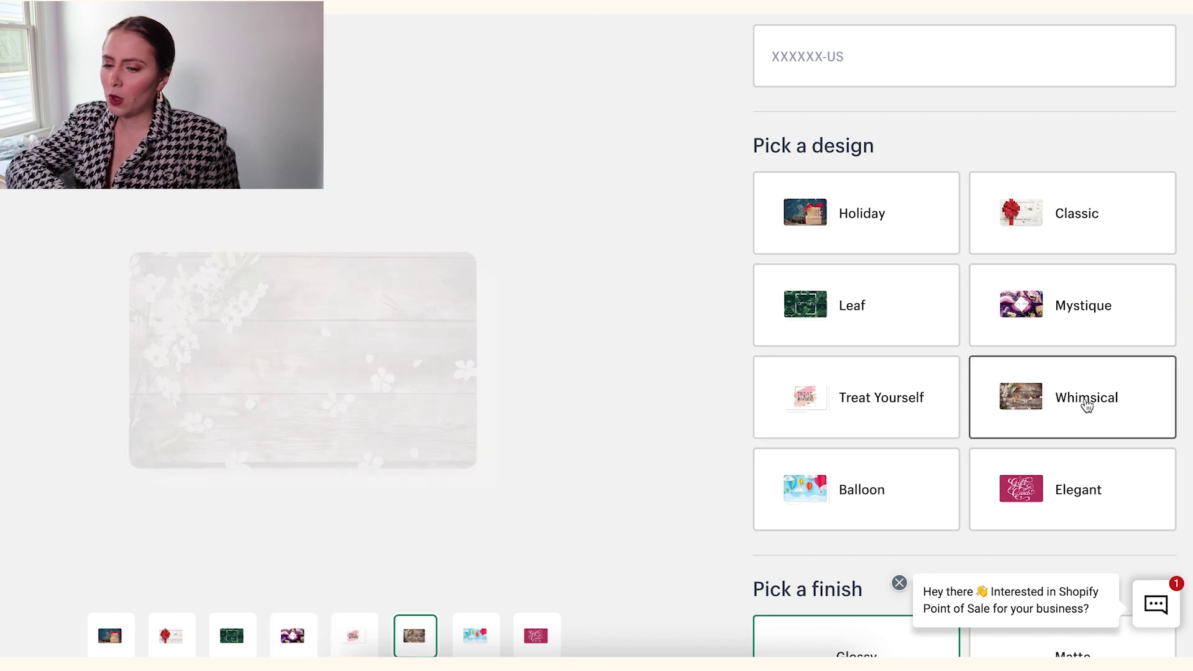
{"action": "left_click", "coordinate": [905, 505]}
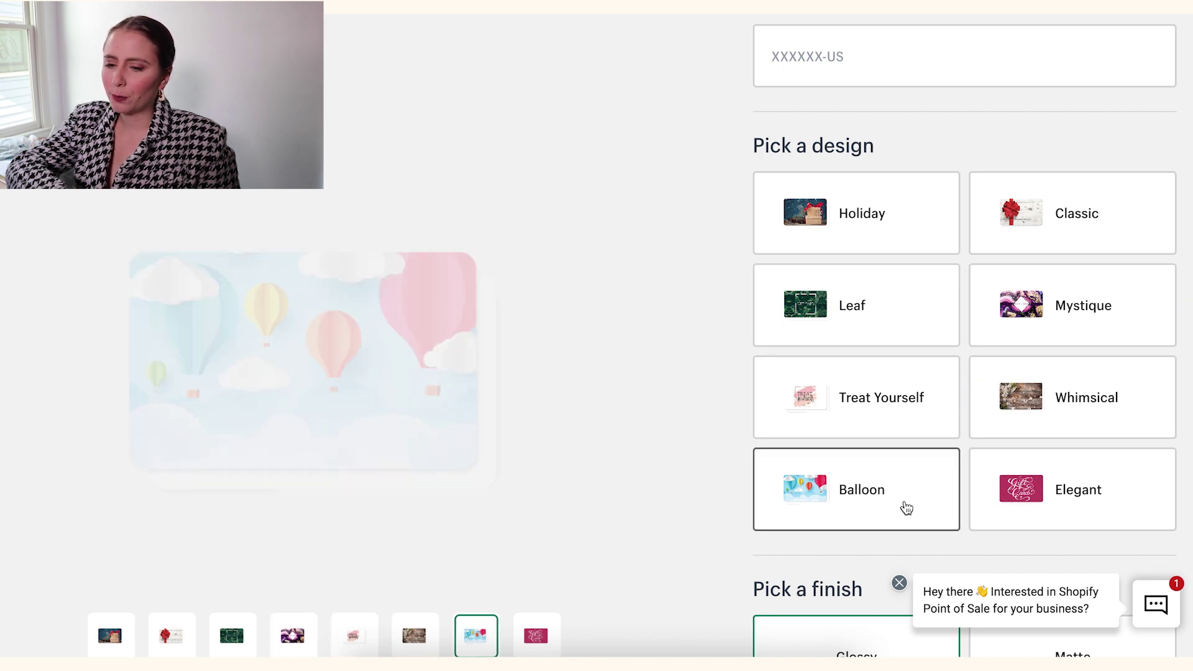
{"action": "left_click", "coordinate": [1061, 501]}
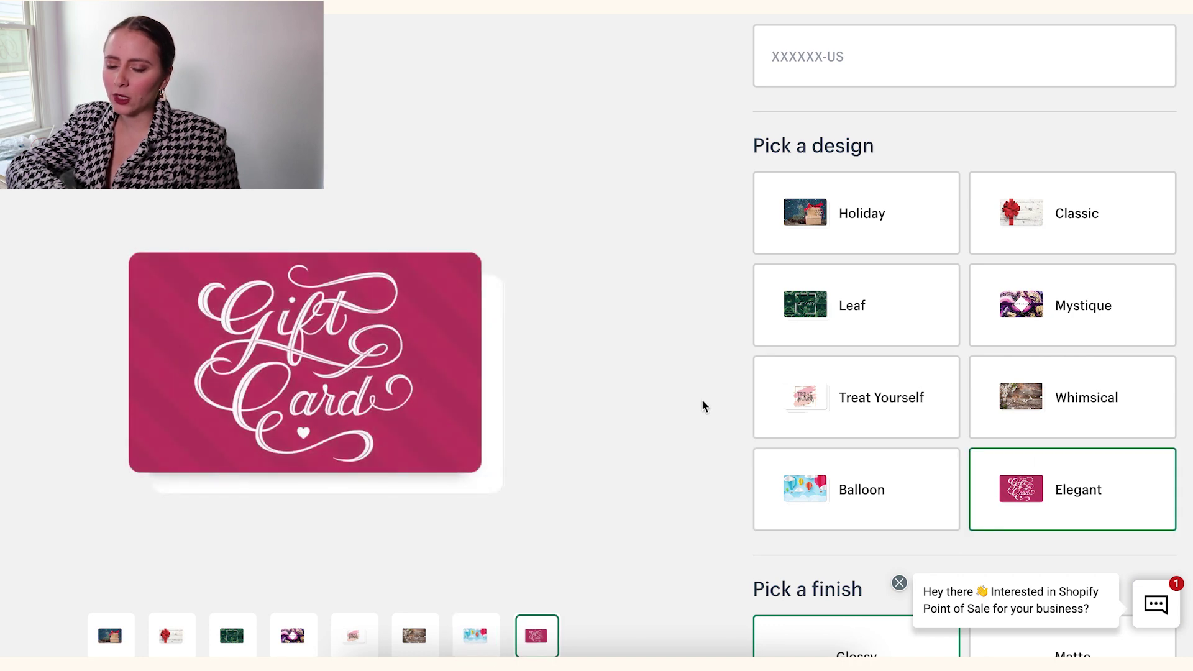
{"action": "left_click", "coordinate": [852, 398]}
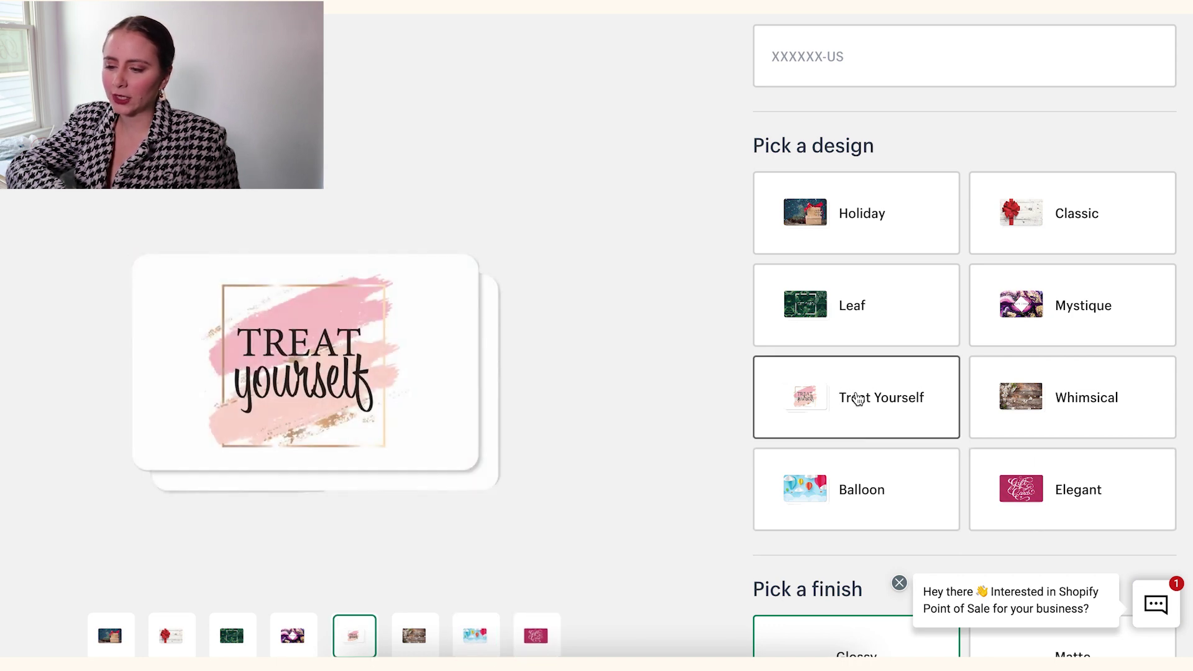
{"action": "scroll", "coordinate": [857, 400], "scroll_direction": "down", "scroll_amount": 1}
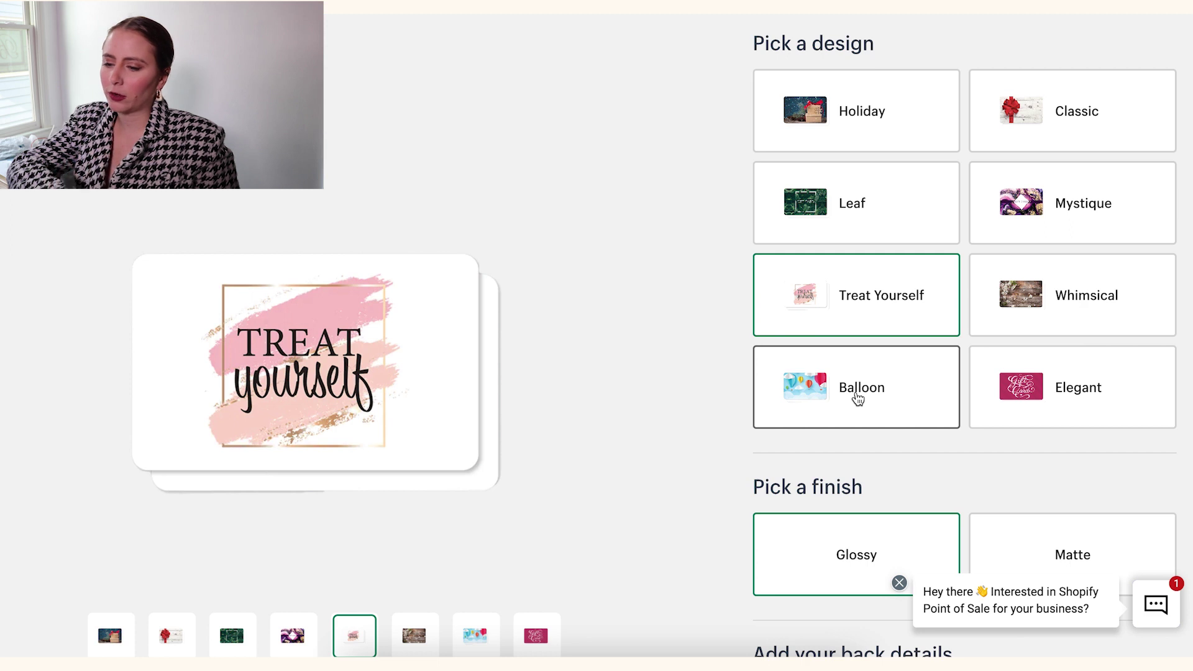
{"action": "scroll", "coordinate": [712, 428], "scroll_direction": "down", "scroll_amount": 1}
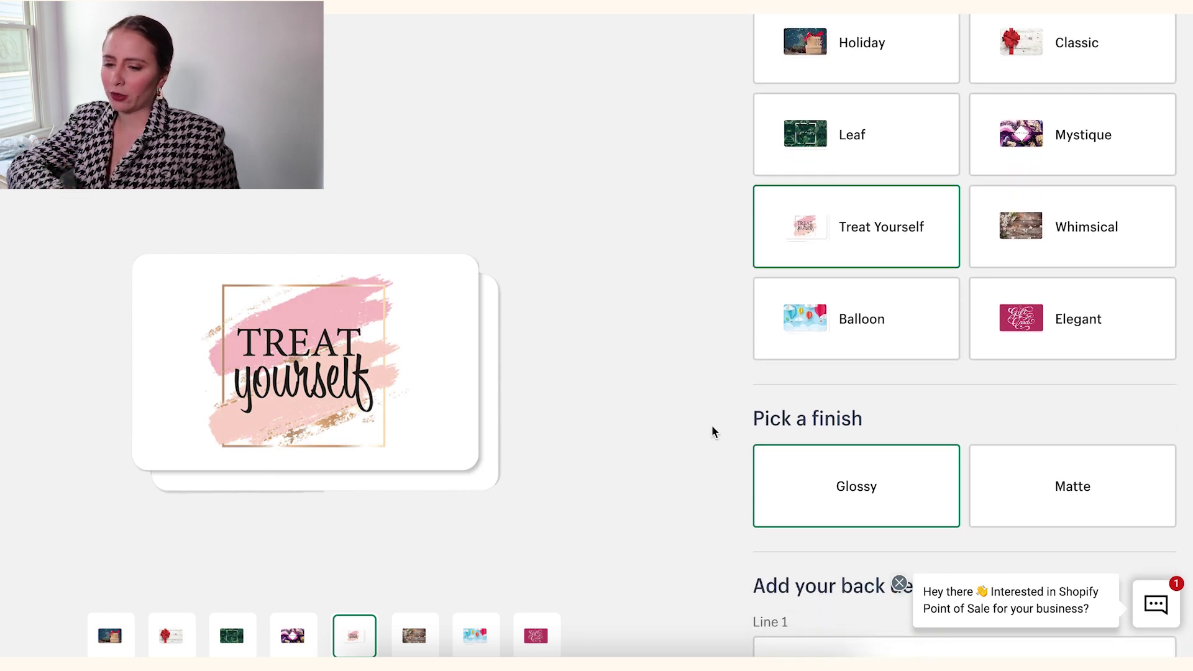
Try the Matte finish, then keep the card on the Glossy finish.
{"action": "scroll", "coordinate": [752, 427], "scroll_direction": "down", "scroll_amount": 2}
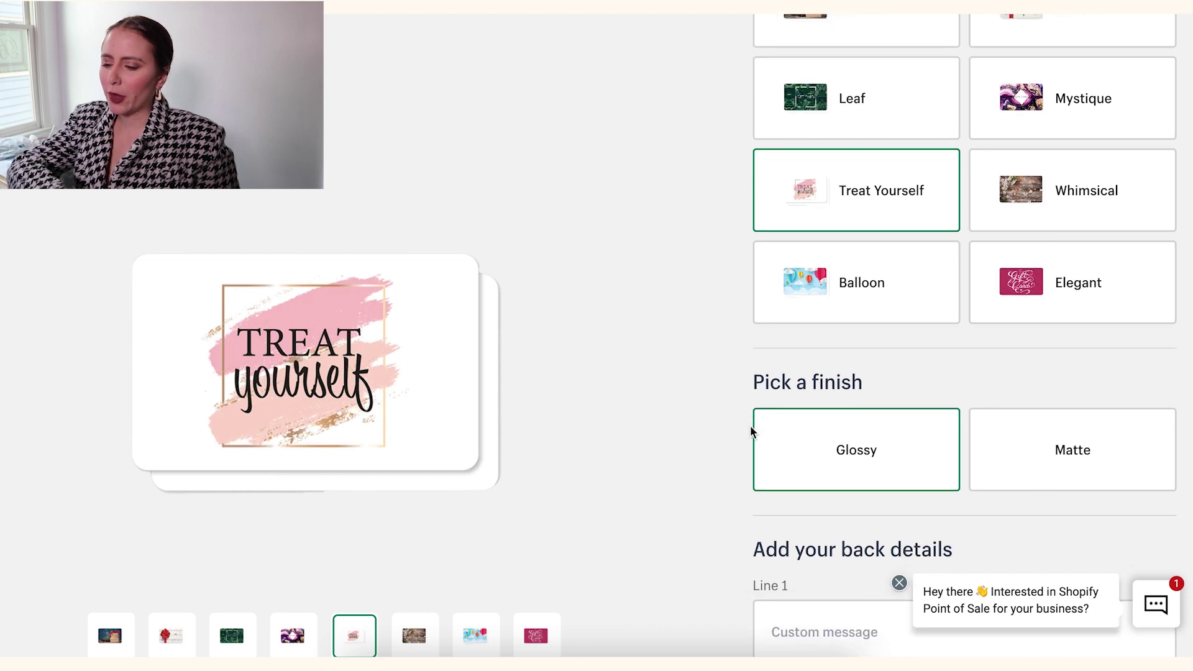
{"action": "scroll", "coordinate": [752, 426], "scroll_direction": "down", "scroll_amount": 2}
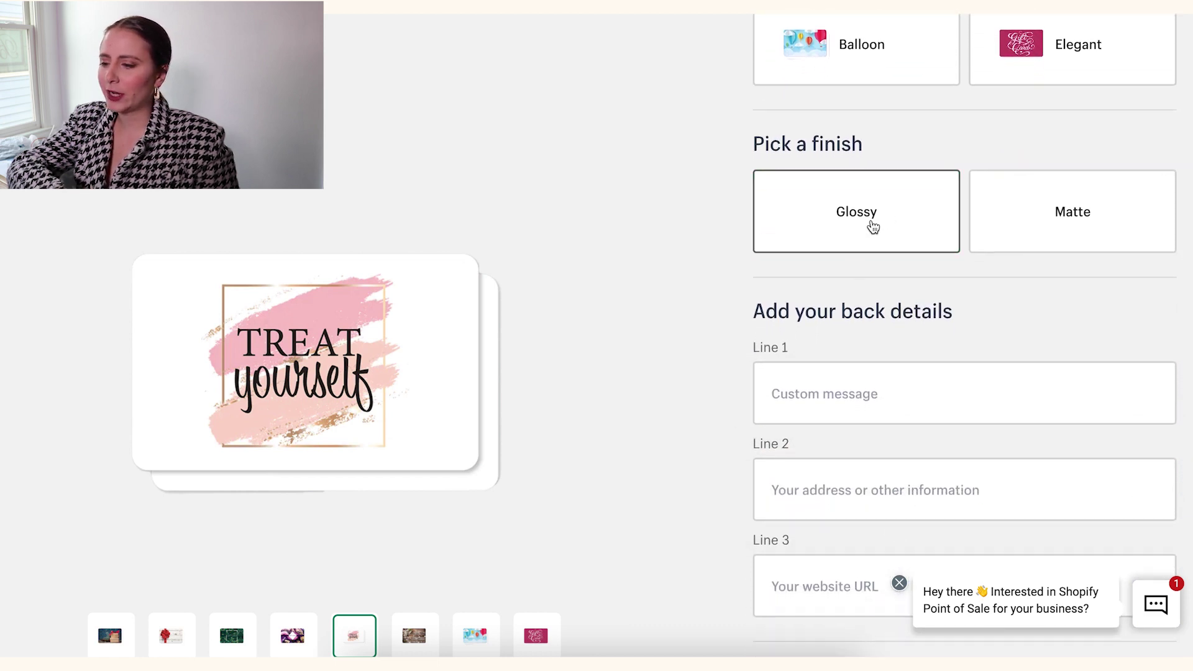
{"action": "left_click", "coordinate": [1058, 215]}
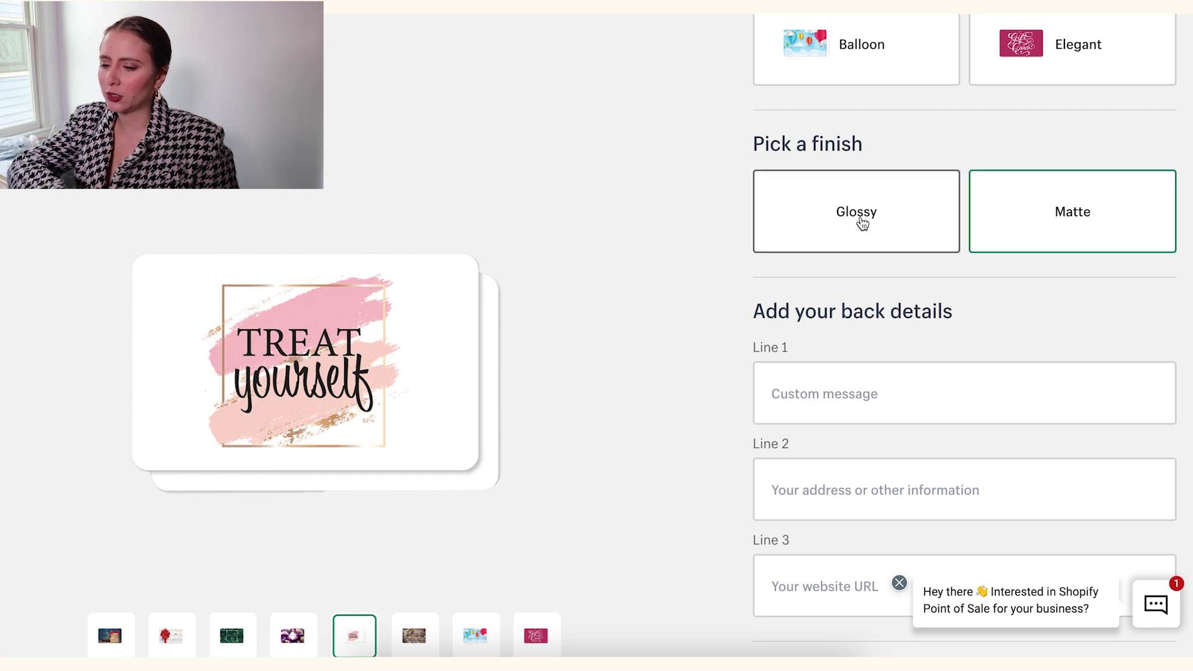
{"action": "left_click", "coordinate": [863, 222]}
{"action": "scroll", "coordinate": [862, 222], "scroll_direction": "down", "scroll_amount": 3}
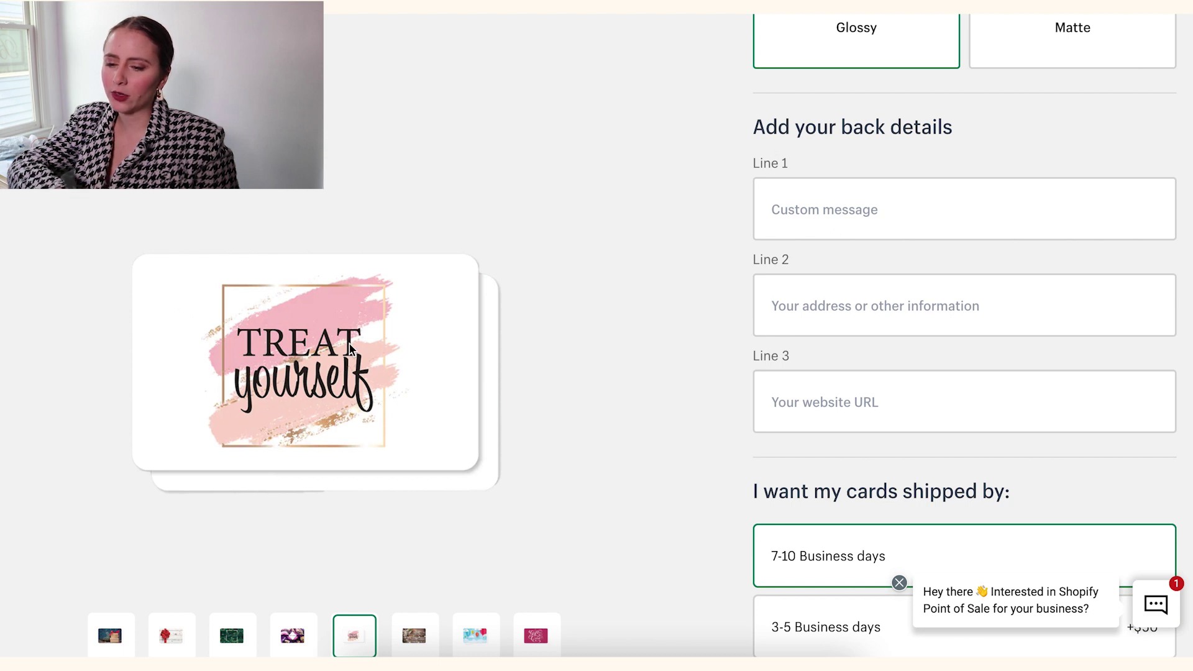
Fill the three back-of-card lines with the boutique's name, street address and website.
{"action": "left_click", "coordinate": [839, 210]}
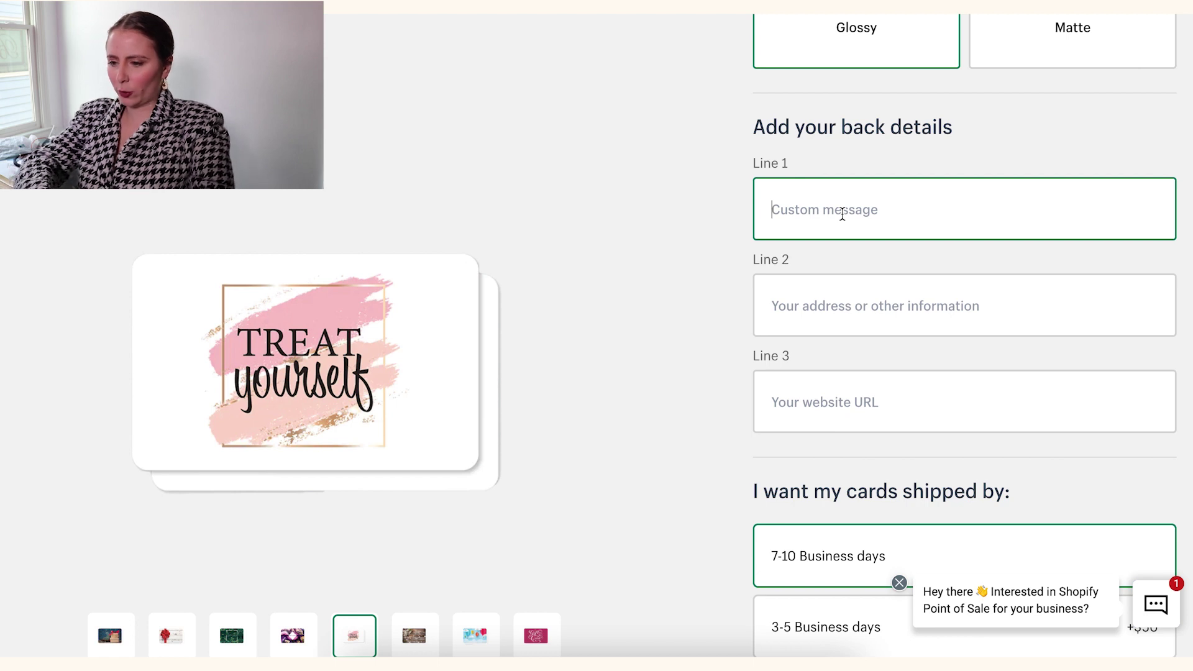
{"action": "type", "text": "Elle's Boutique"}
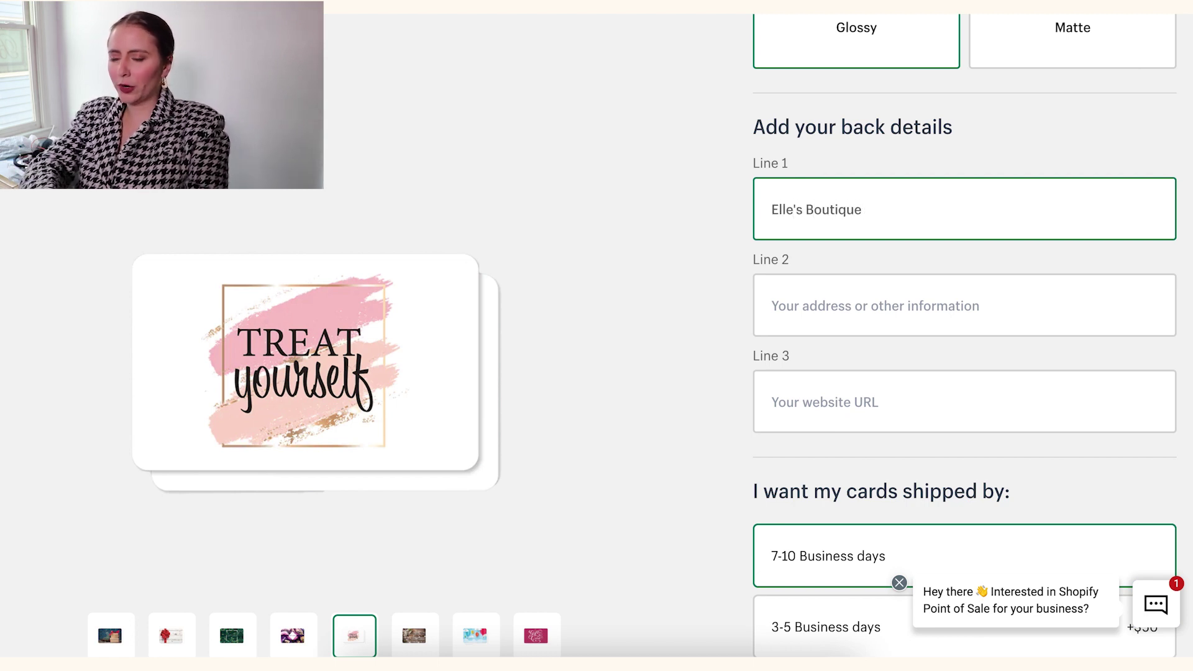
{"action": "left_click", "coordinate": [870, 305]}
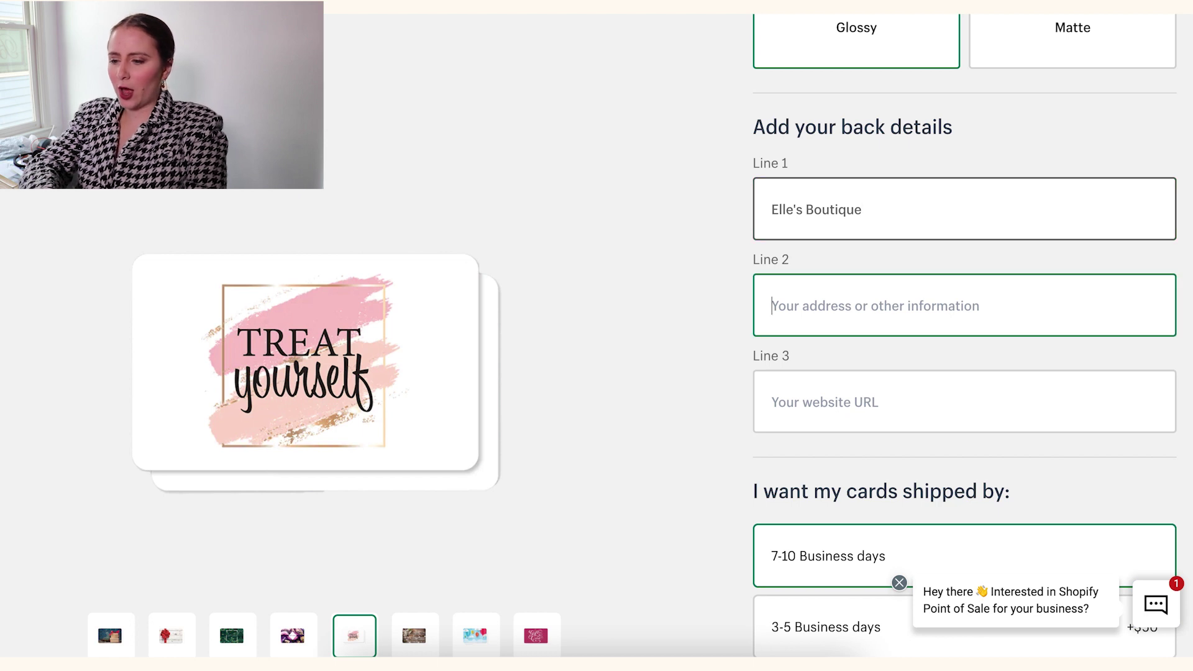
{"action": "type", "text": "1000"}
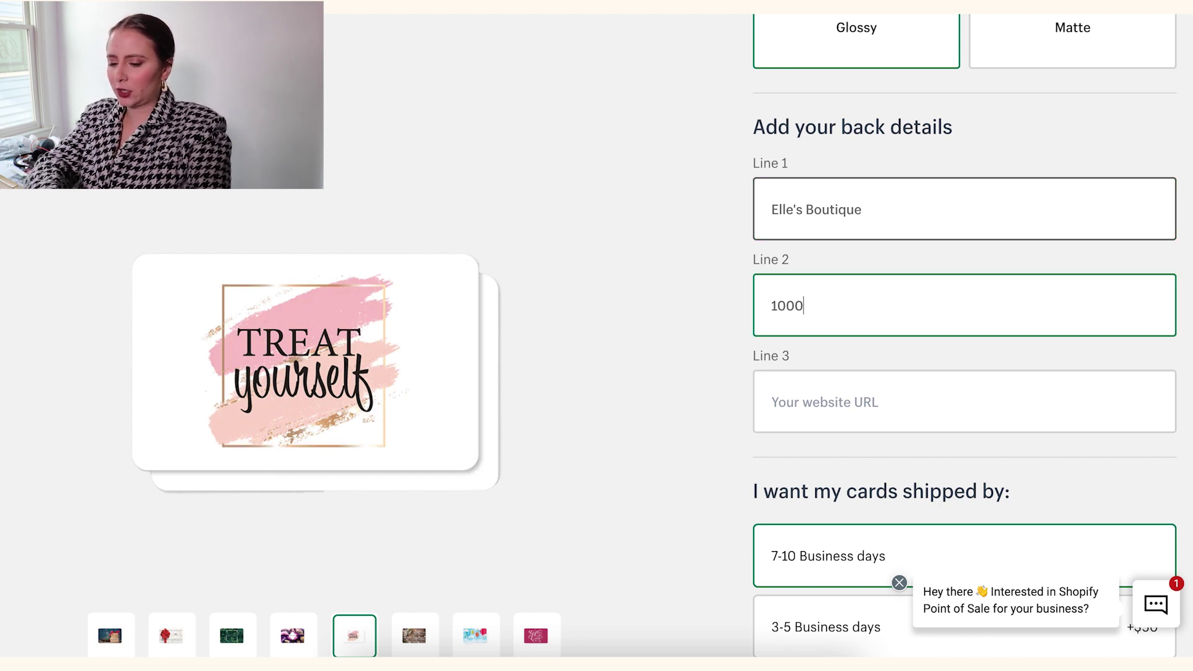
{"action": "type", "text": " Maple Dr, Atlanta,"}
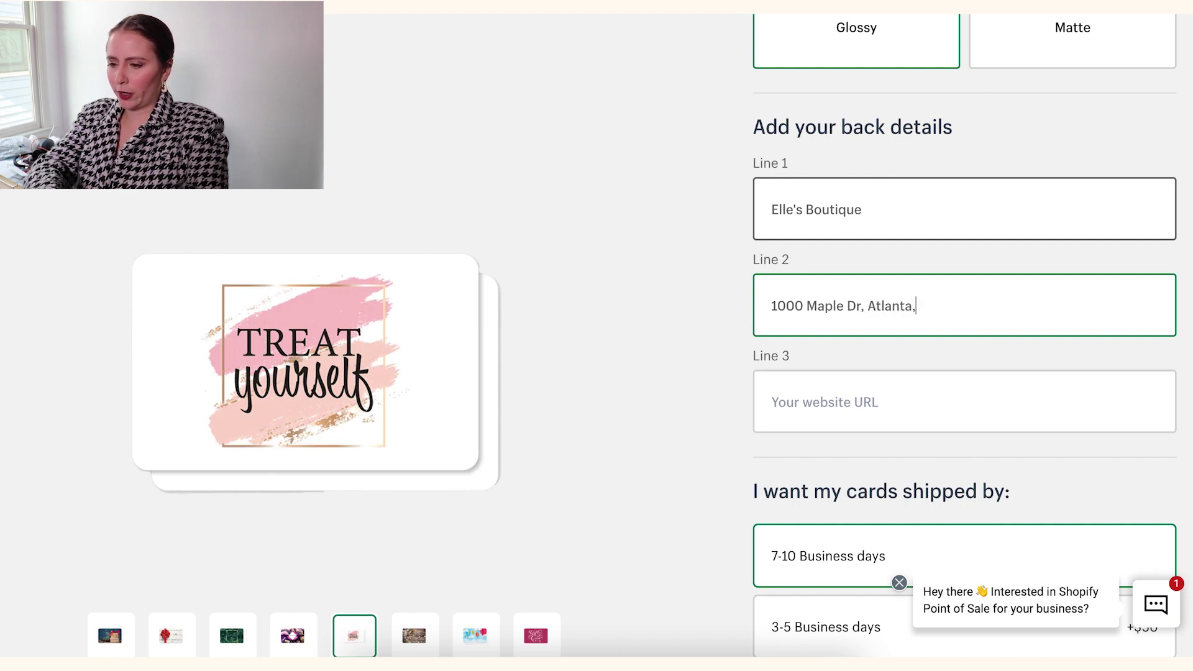
{"action": "type", "text": "GA 30305"}
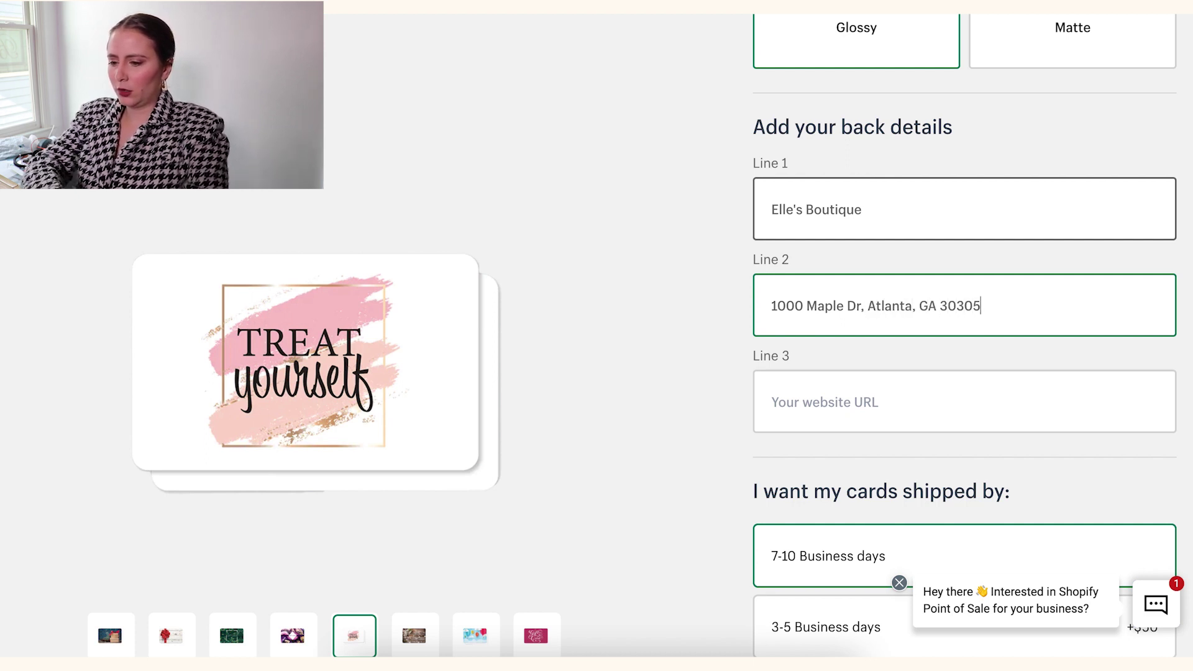
{"action": "left_click", "coordinate": [880, 400]}
{"action": "type", "text": "e"}
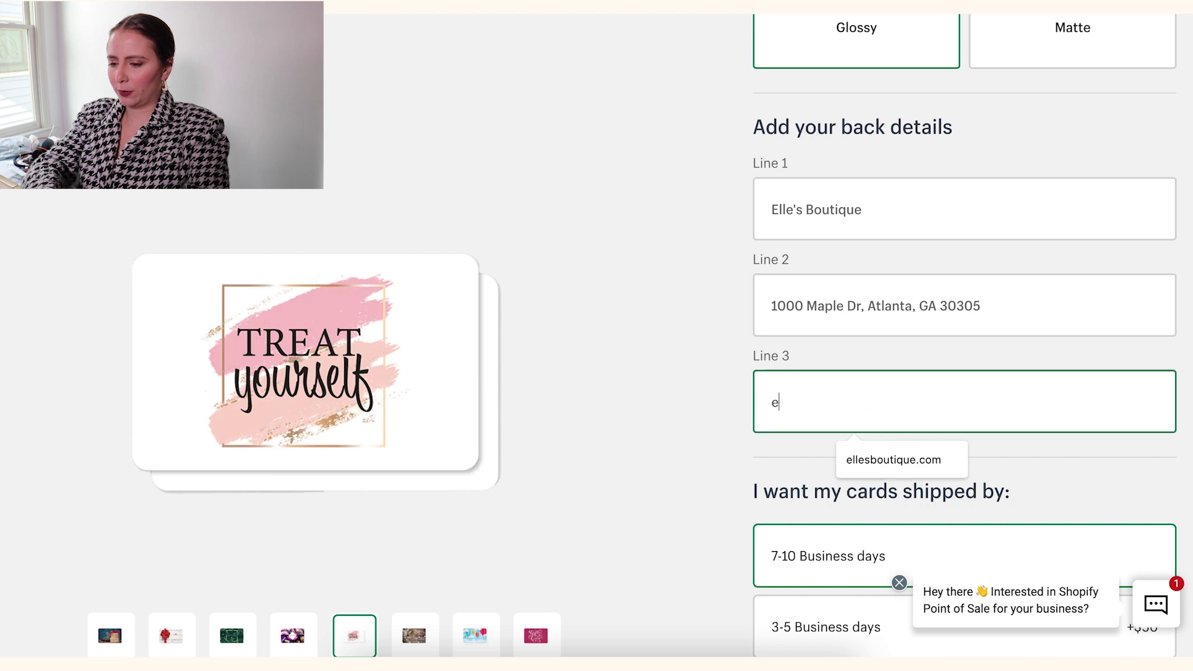
{"action": "type", "text": "llesboutique.com"}
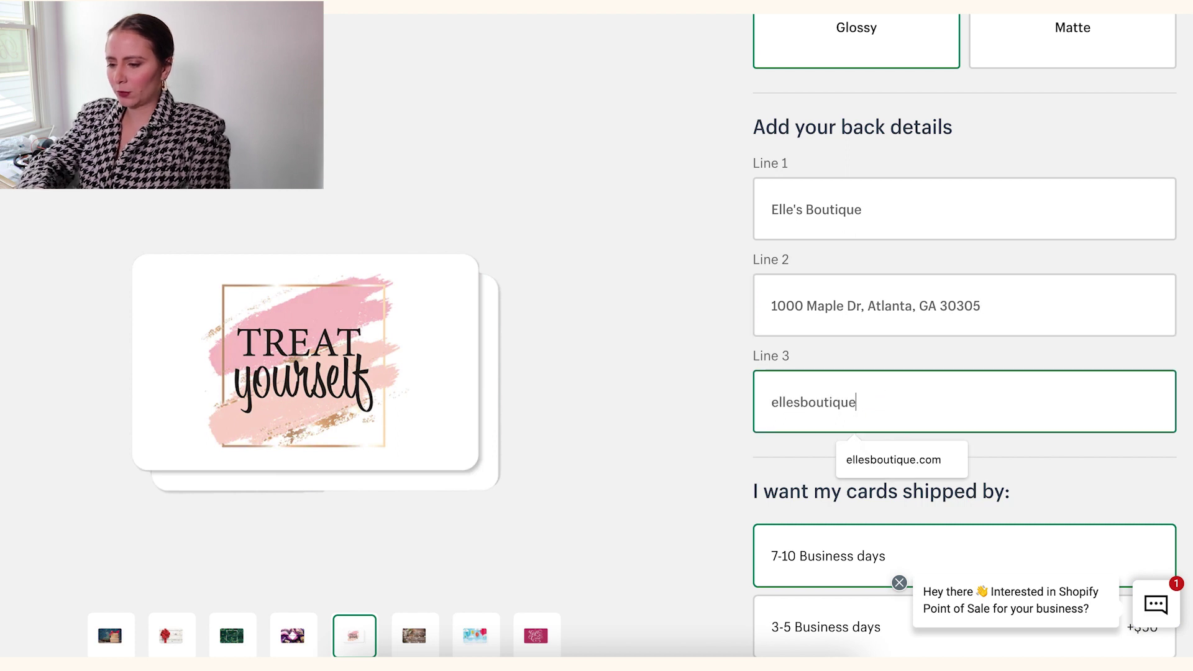
{"action": "left_click", "coordinate": [734, 361]}
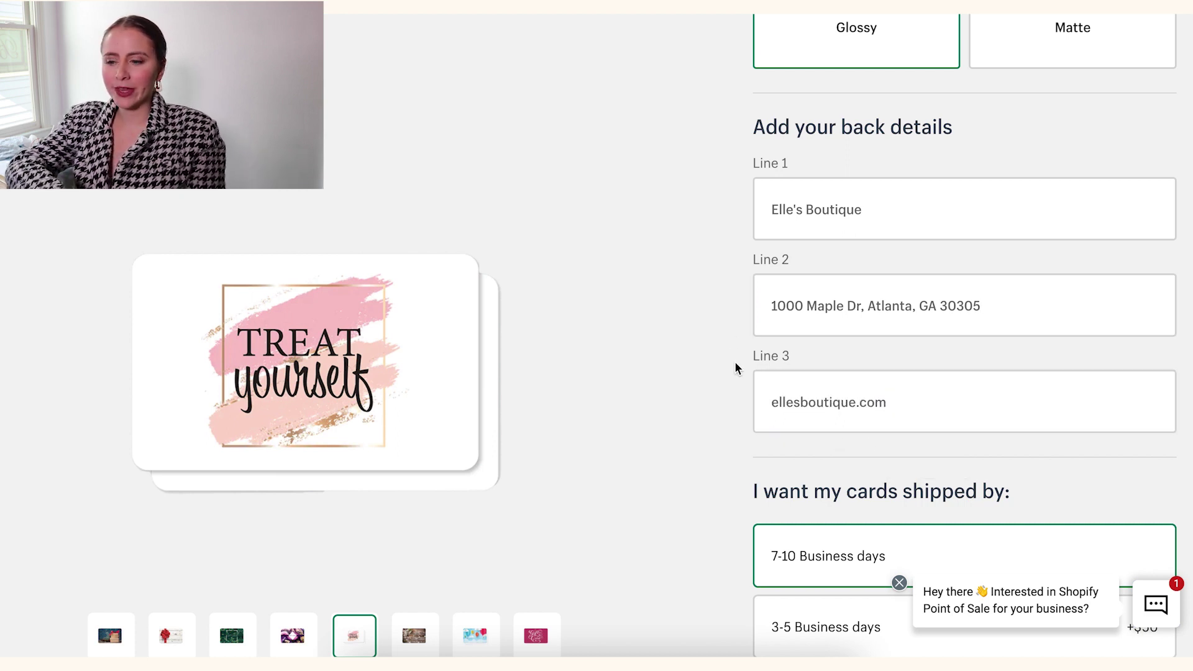
{"action": "scroll", "coordinate": [734, 361], "scroll_direction": "down", "scroll_amount": 3}
{"action": "scroll", "coordinate": [734, 368], "scroll_direction": "down", "scroll_amount": 3}
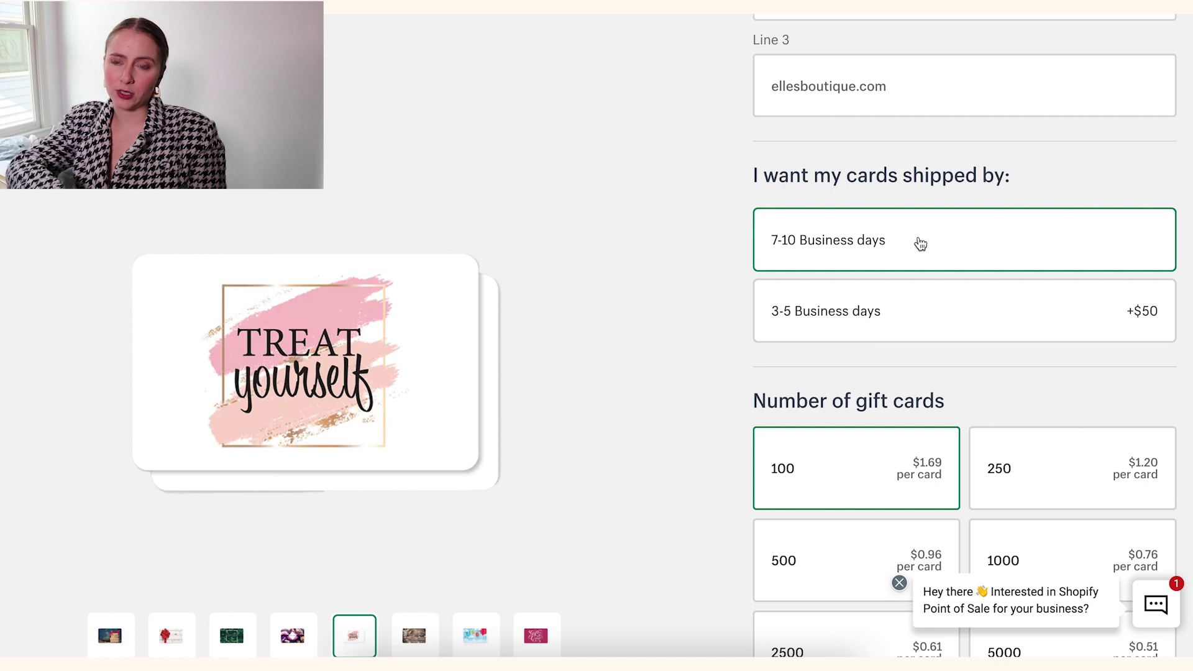
{"action": "scroll", "coordinate": [920, 244], "scroll_direction": "down", "scroll_amount": 1}
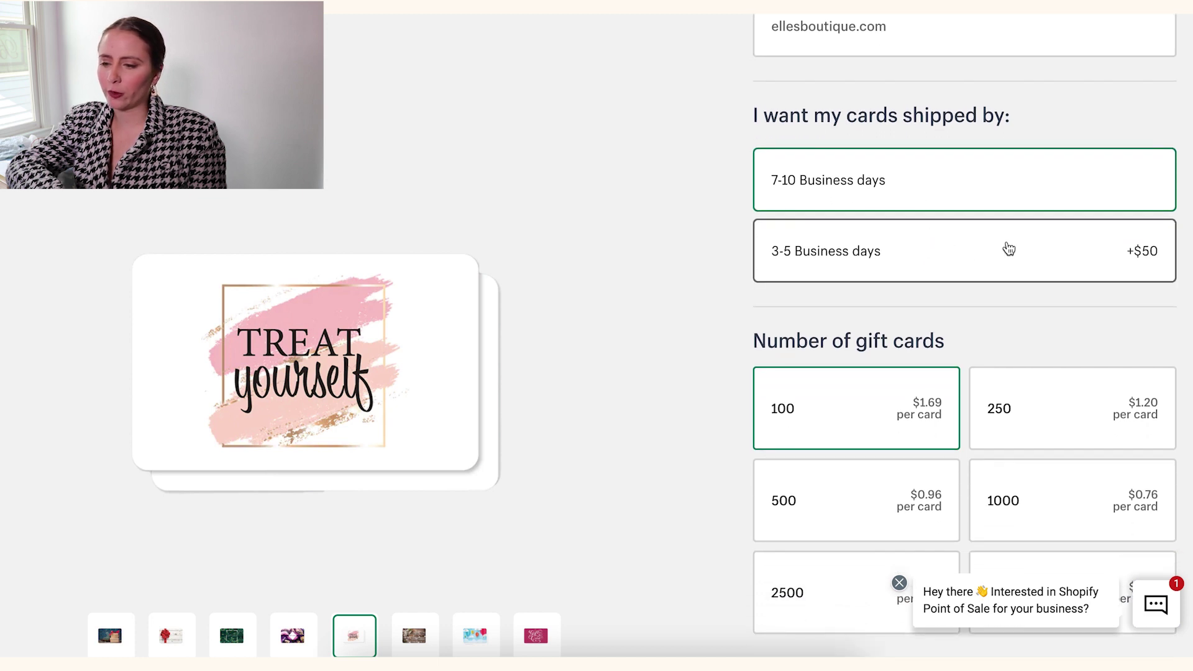
{"action": "scroll", "coordinate": [949, 273], "scroll_direction": "down", "scroll_amount": 2}
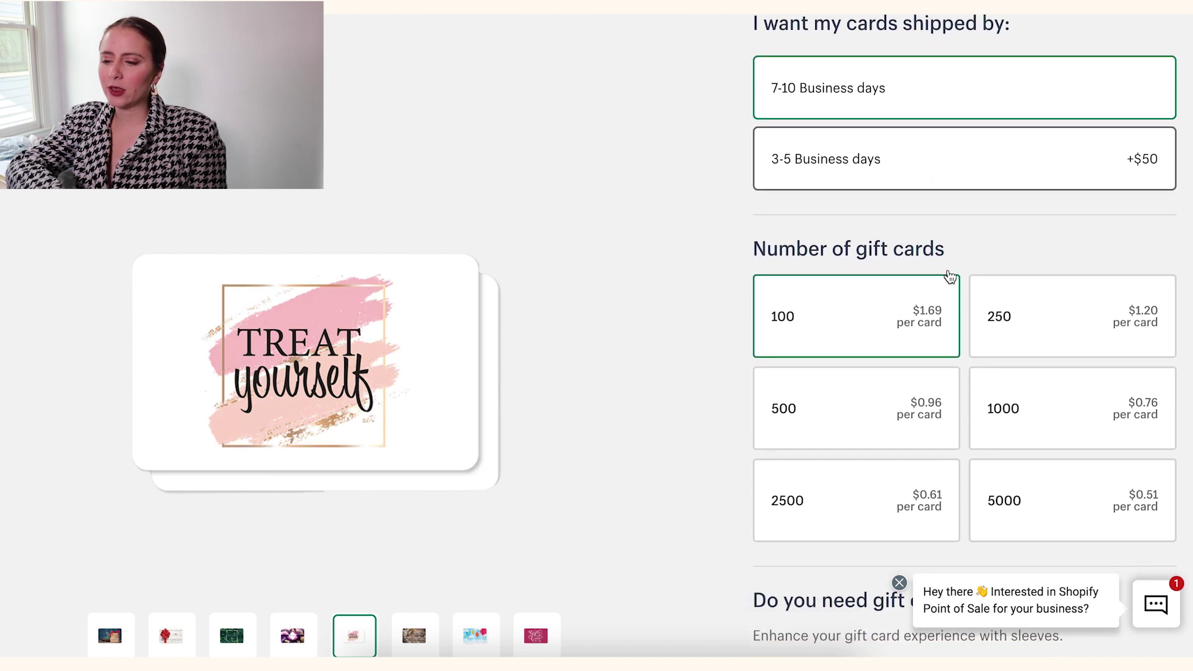
{"action": "scroll", "coordinate": [949, 276], "scroll_direction": "down", "scroll_amount": 2}
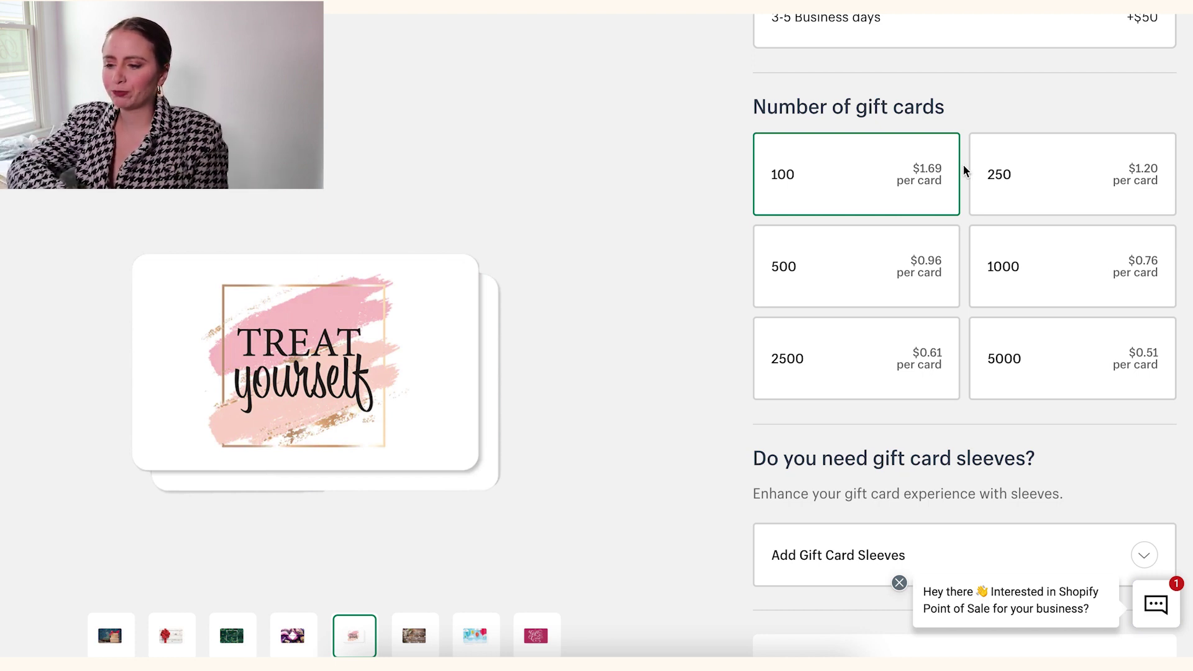
{"action": "scroll", "coordinate": [962, 166], "scroll_direction": "down", "scroll_amount": 2}
{"action": "scroll", "coordinate": [965, 170], "scroll_direction": "down", "scroll_amount": 2}
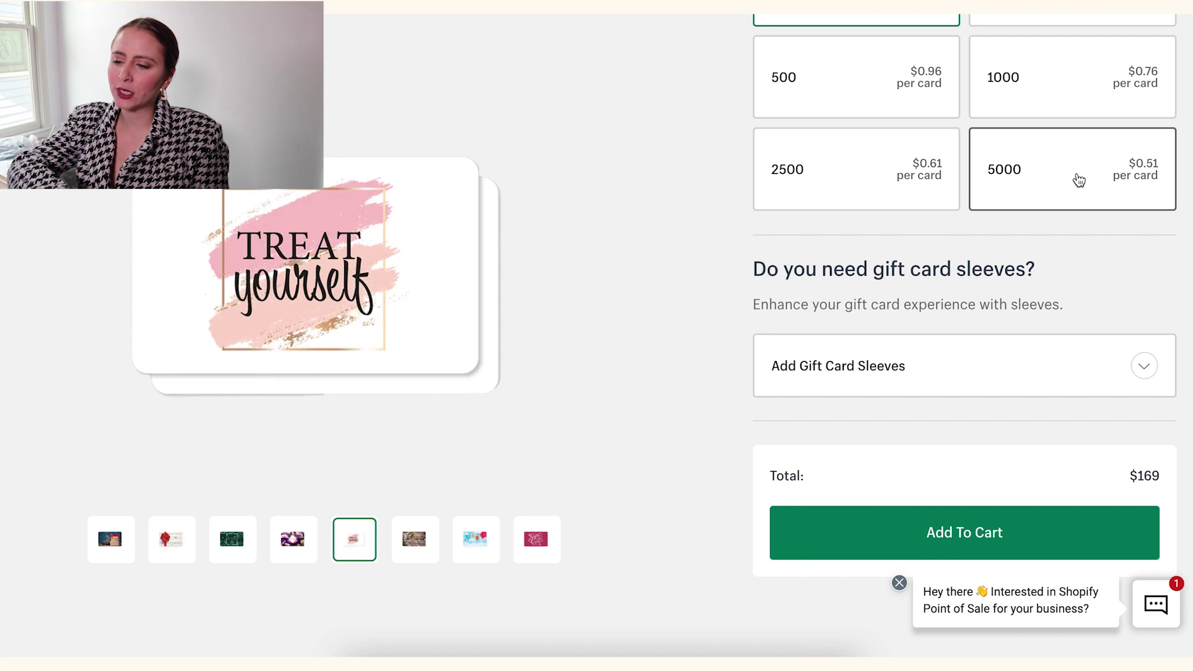
{"action": "scroll", "coordinate": [836, 273], "scroll_direction": "down", "scroll_amount": 1}
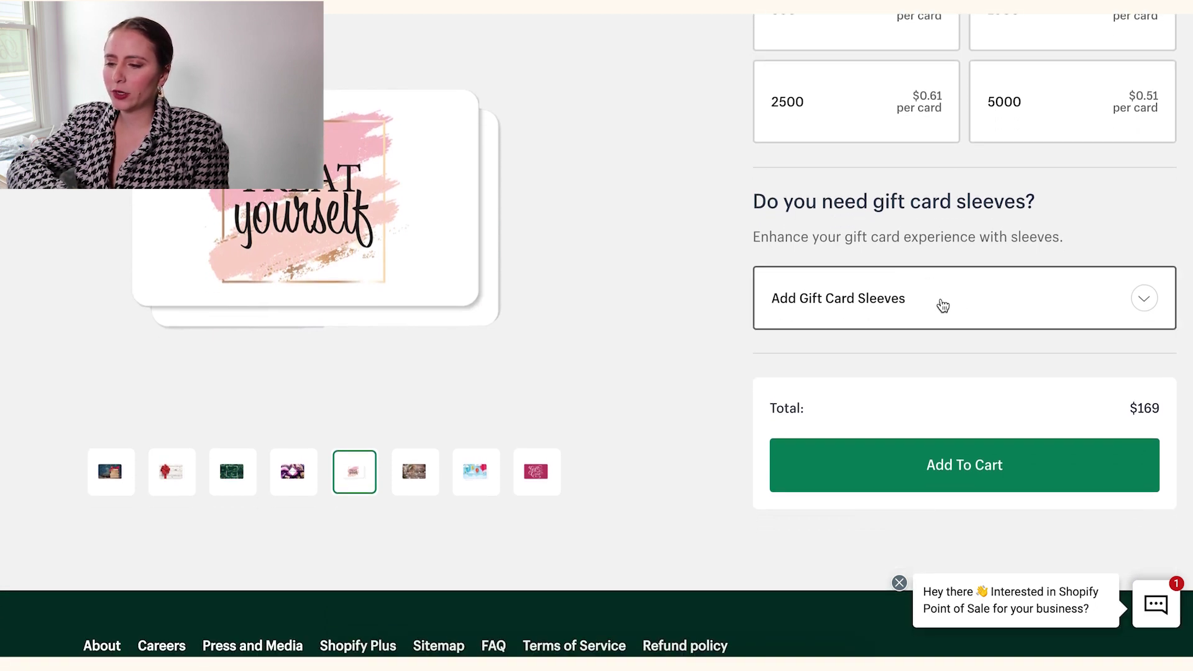
Set the gift card sleeves to Black with a quantity of 250.
{"action": "left_click", "coordinate": [863, 309]}
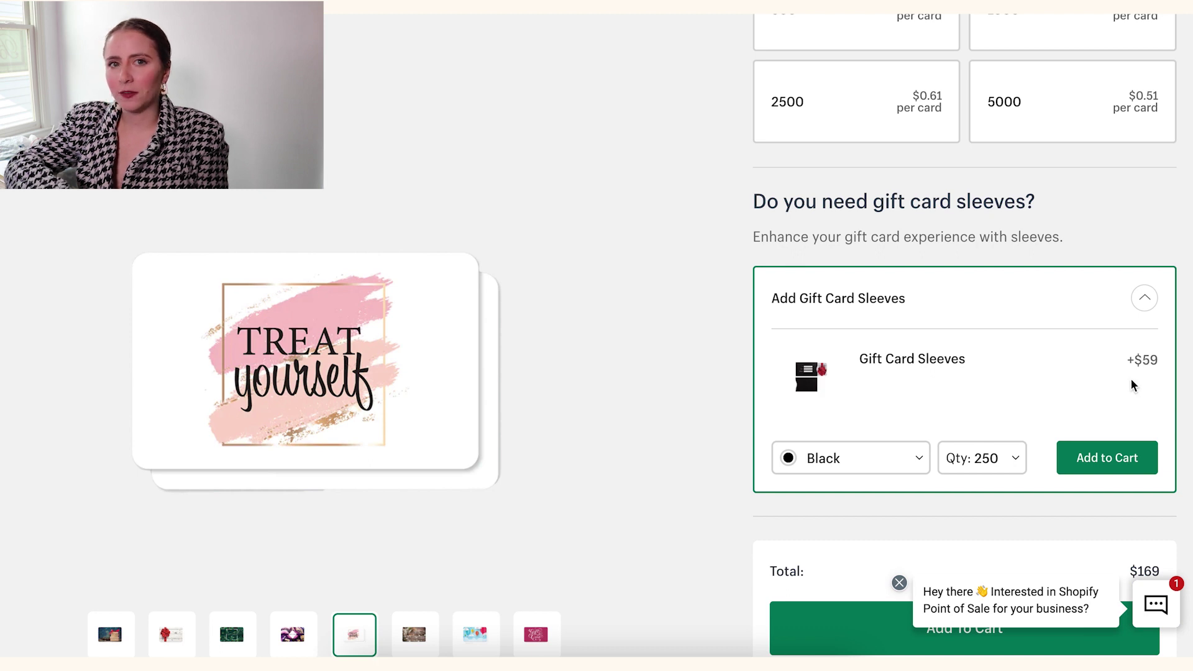
{"action": "left_click", "coordinate": [911, 459]}
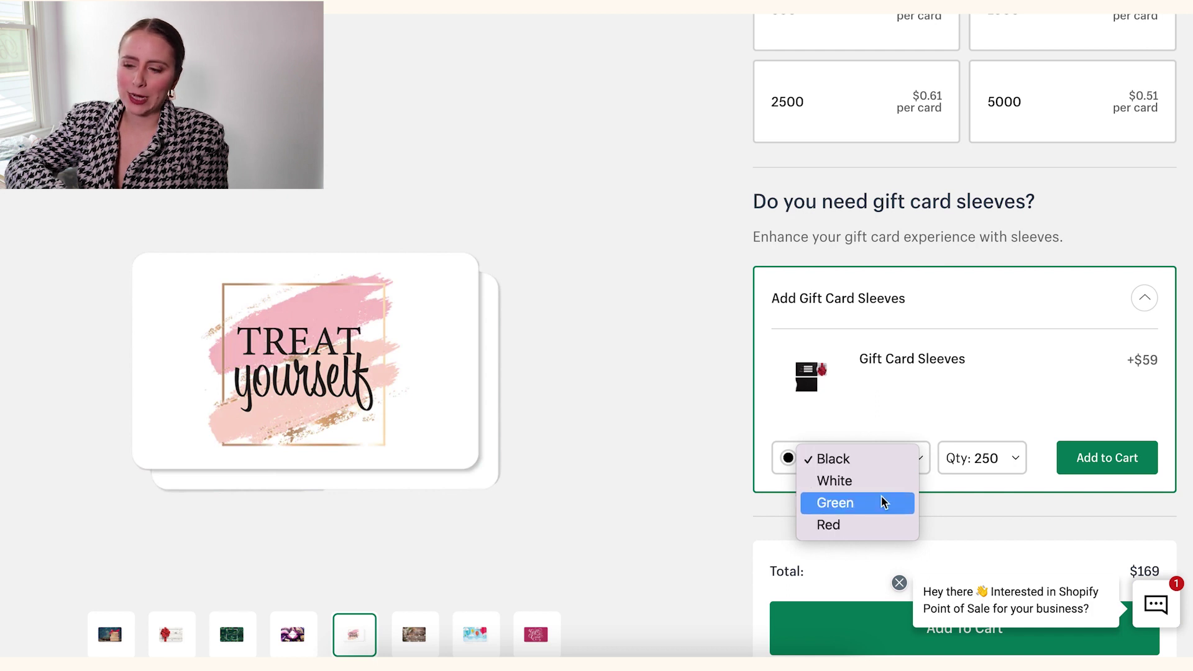
{"action": "left_click", "coordinate": [972, 436]}
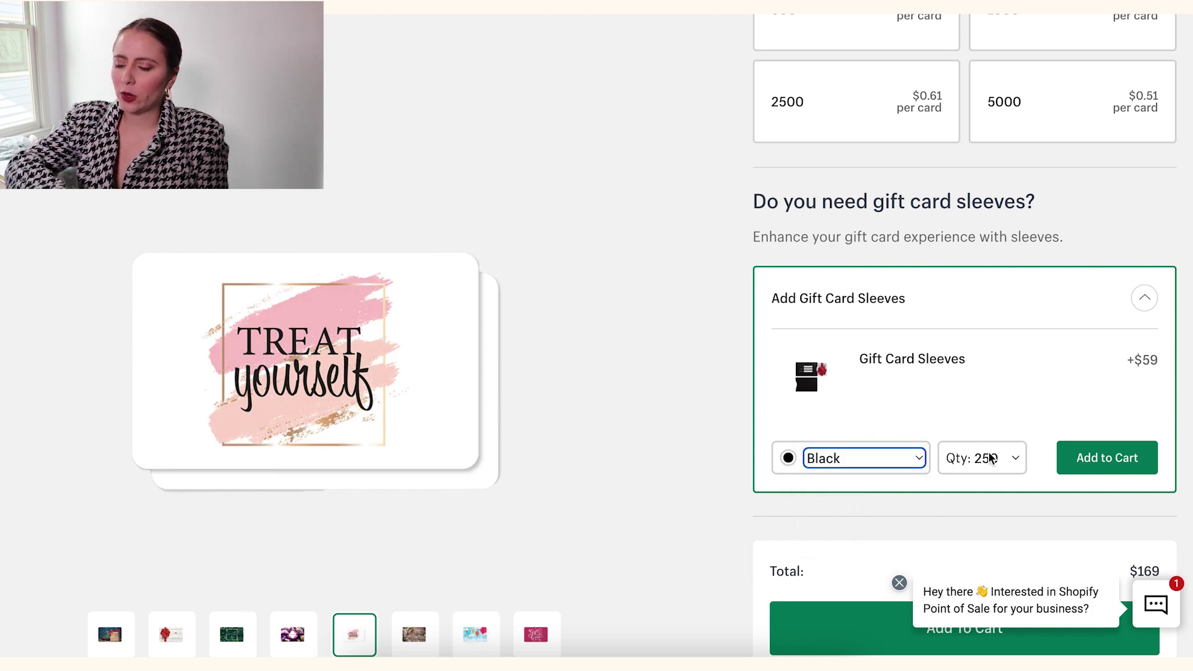
{"action": "left_click", "coordinate": [992, 459]}
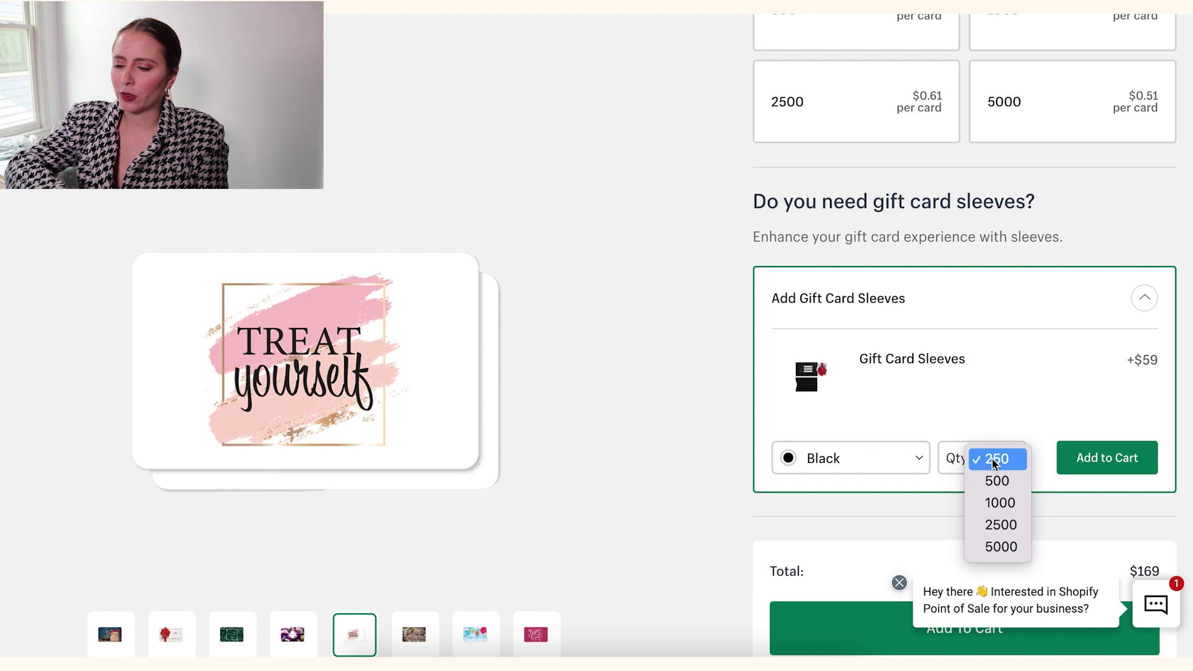
{"action": "left_click", "coordinate": [1001, 546]}
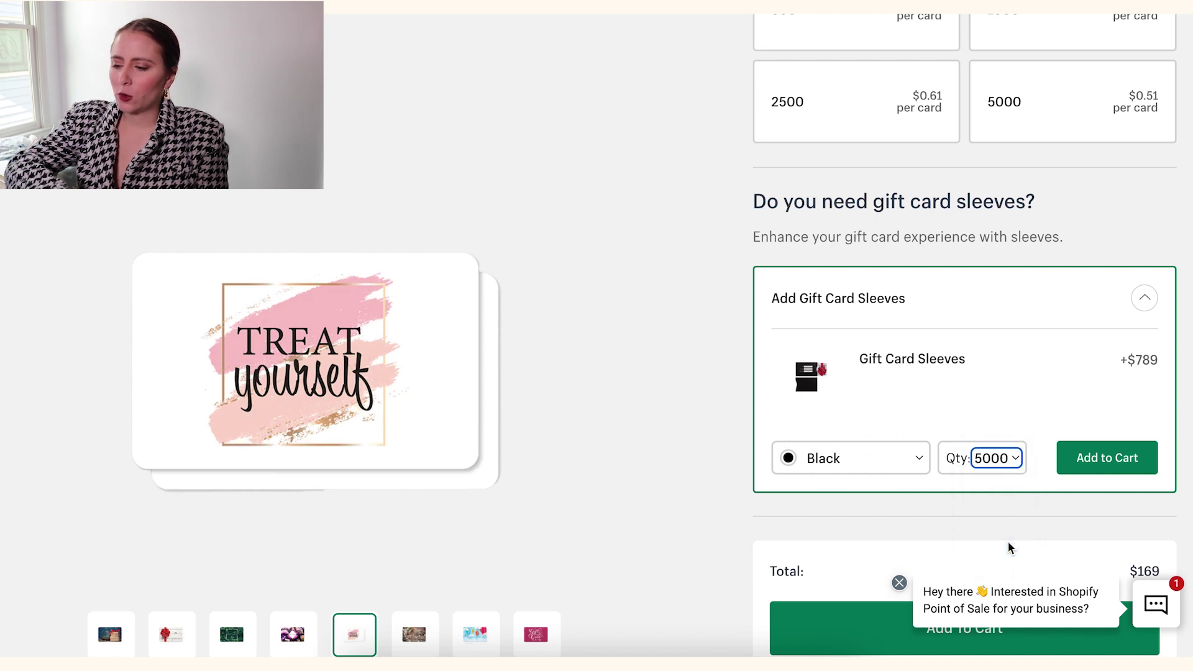
{"action": "left_click", "coordinate": [1002, 465]}
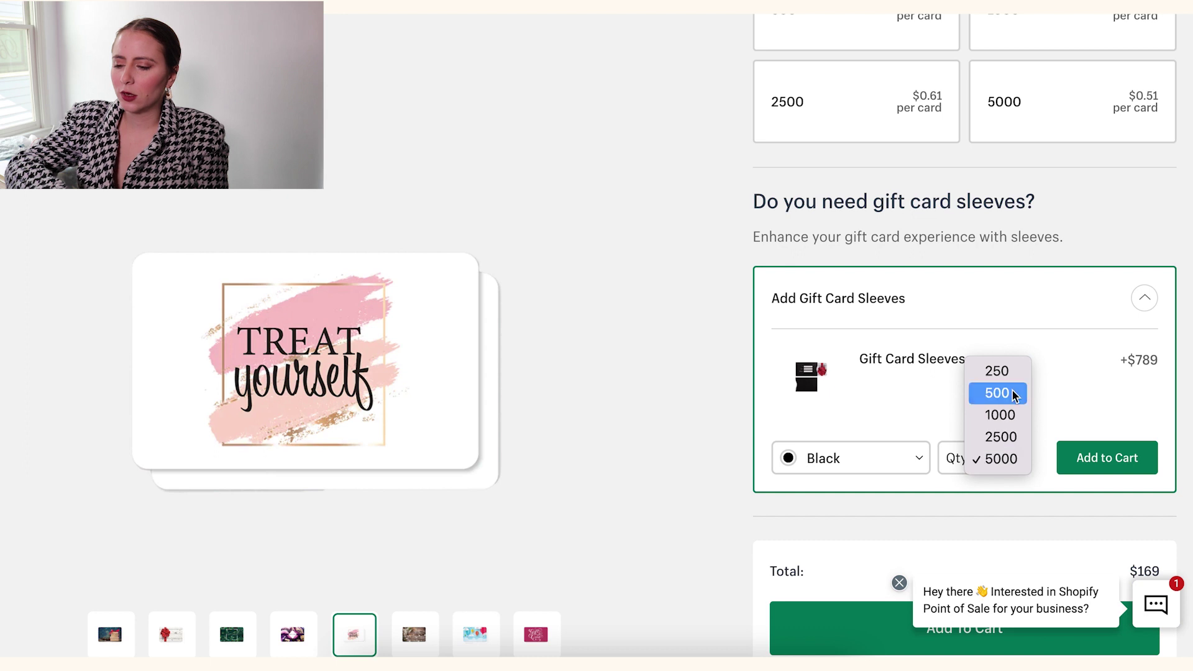
{"action": "left_click", "coordinate": [1087, 387]}
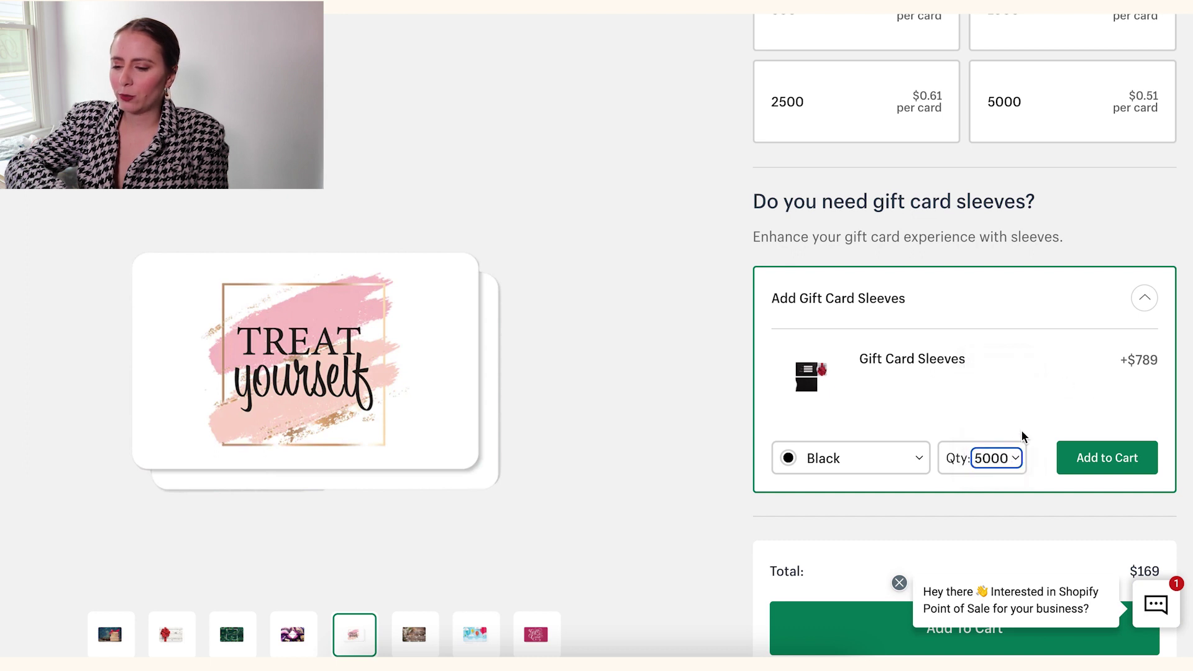
{"action": "left_click", "coordinate": [1019, 457]}
{"action": "left_click", "coordinate": [1011, 373]}
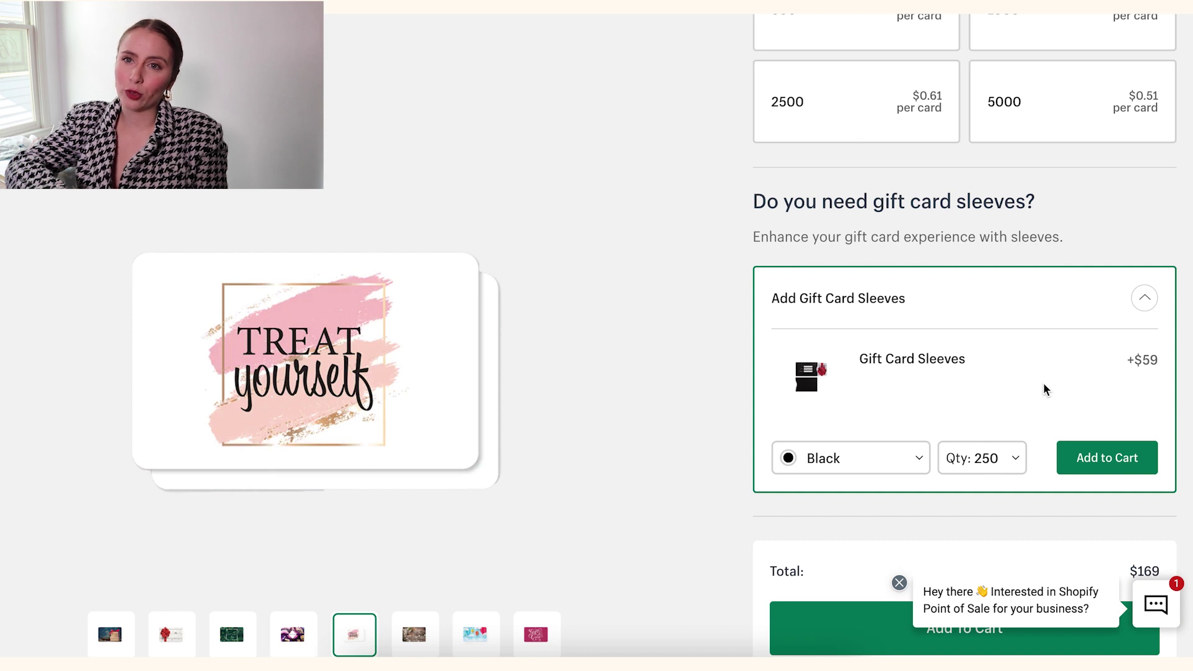
Add the 250 black sleeves, then the 100 Treat Yourself gift cards, to the cart.
{"action": "scroll", "coordinate": [1044, 389], "scroll_direction": "down", "scroll_amount": 1}
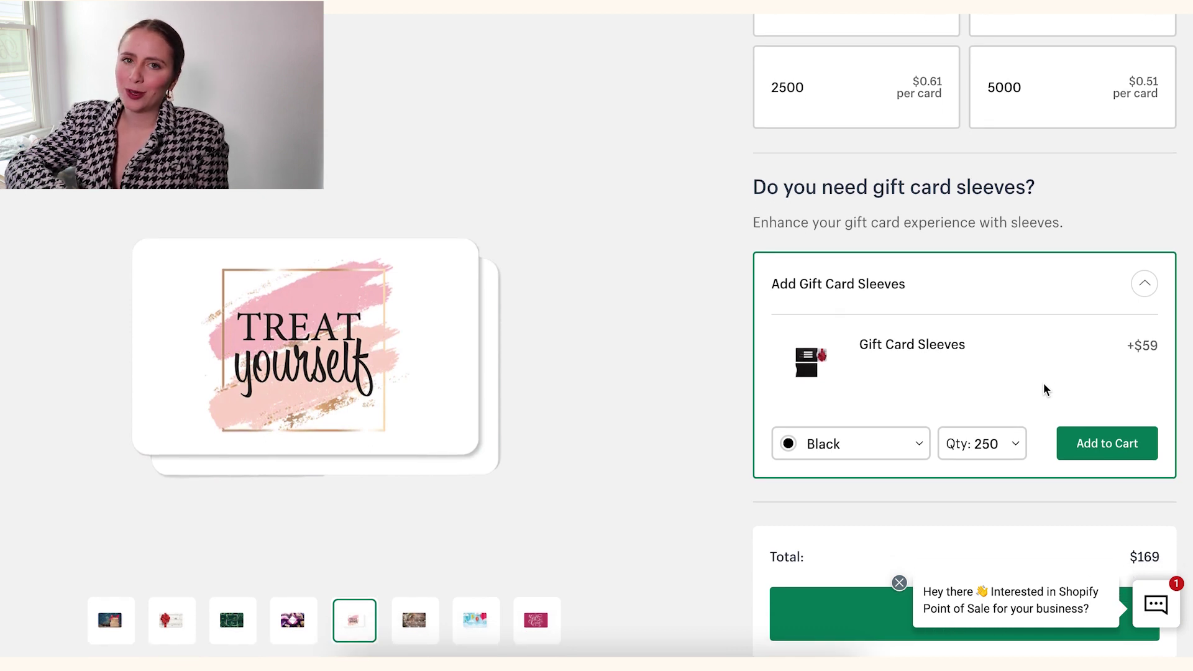
{"action": "scroll", "coordinate": [1042, 383], "scroll_direction": "up", "scroll_amount": 3}
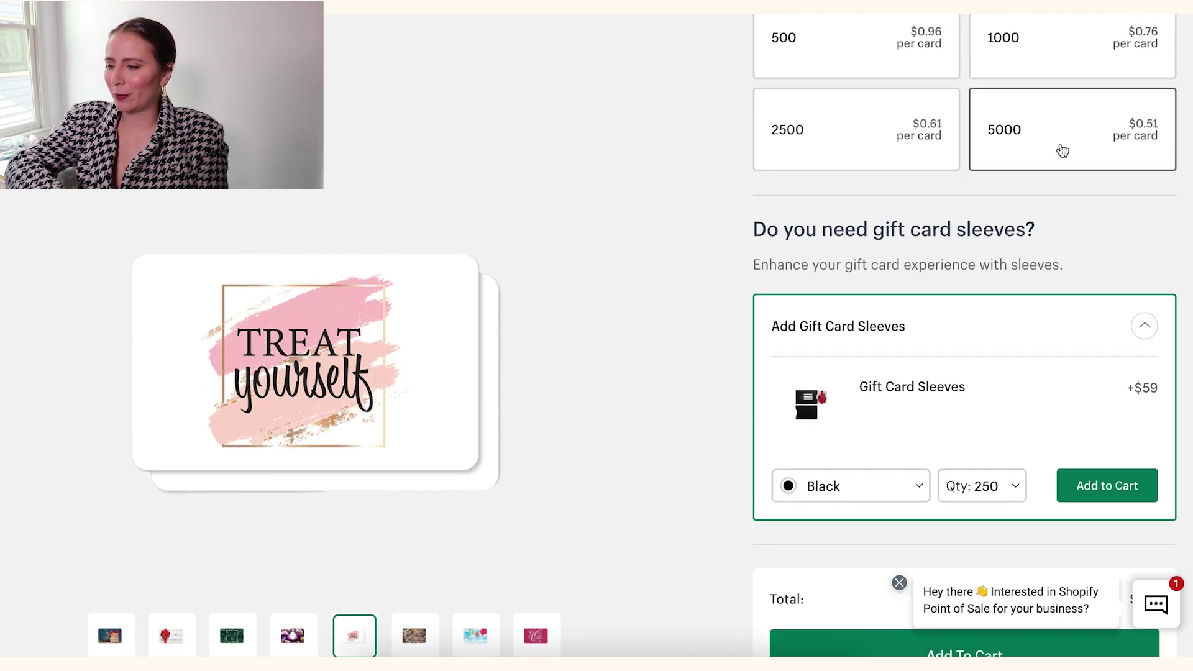
{"action": "scroll", "coordinate": [997, 372], "scroll_direction": "down", "scroll_amount": 8}
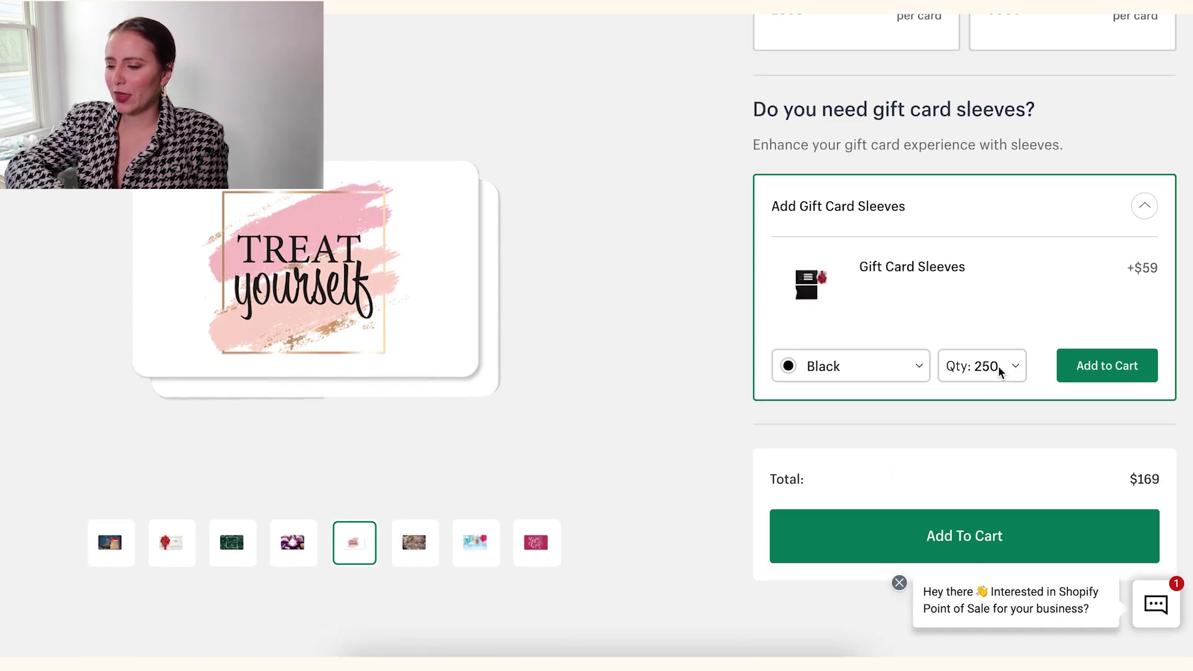
{"action": "left_click", "coordinate": [1094, 375]}
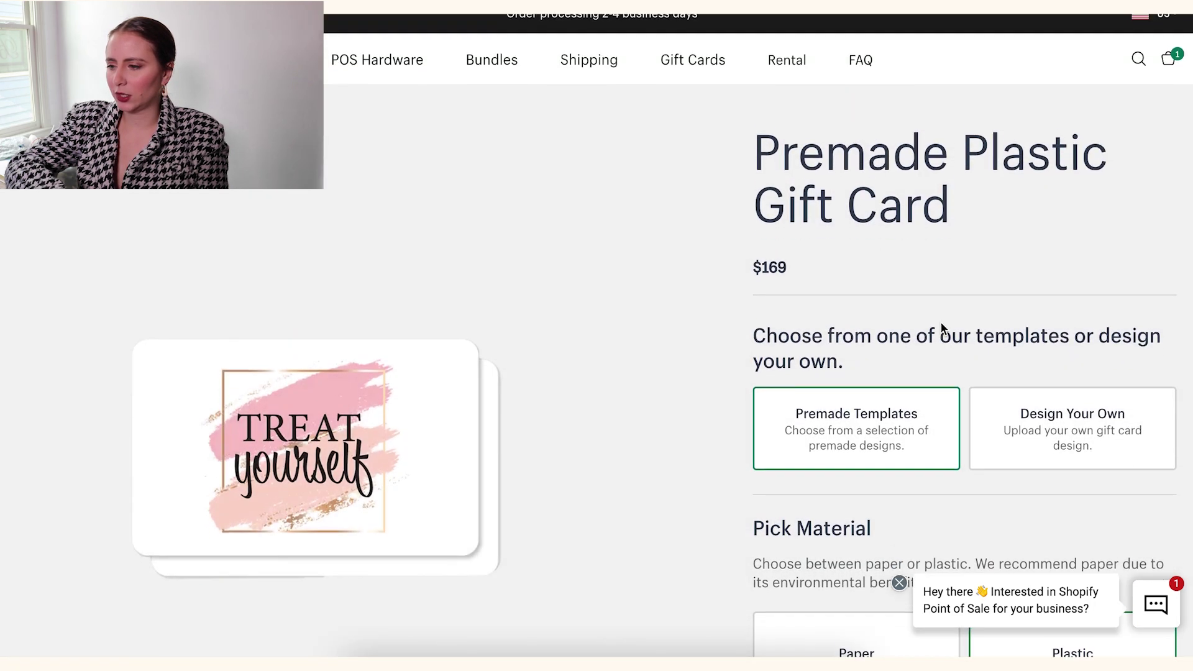
{"action": "scroll", "coordinate": [1141, 97], "scroll_direction": "down", "scroll_amount": 15}
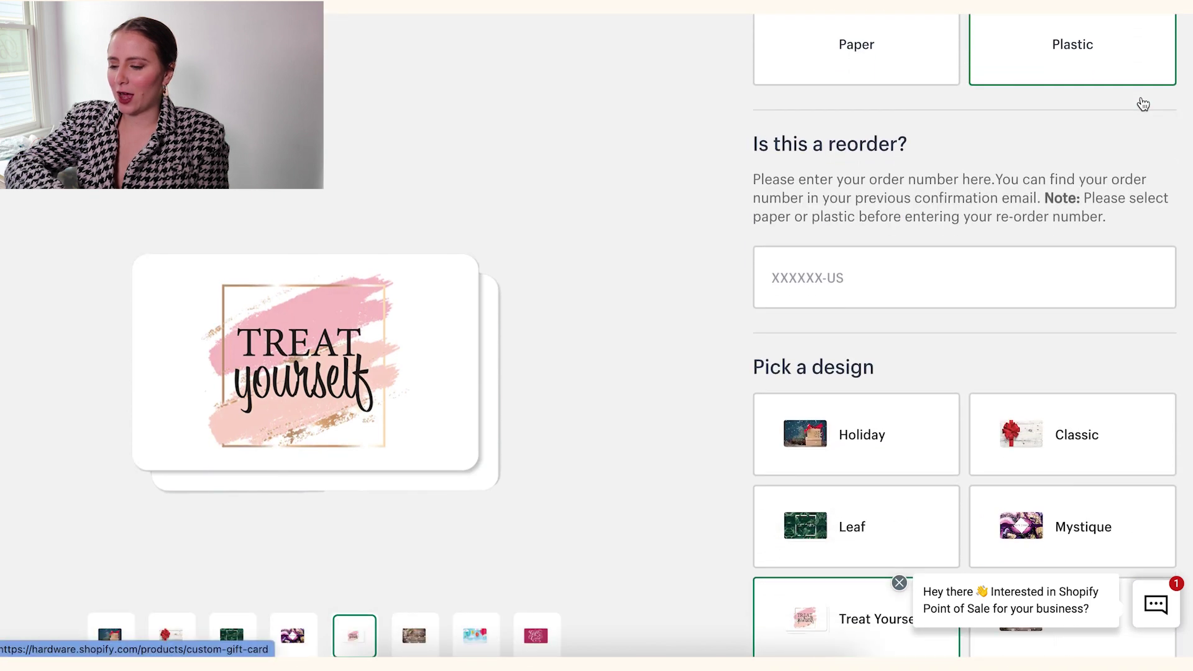
{"action": "scroll", "coordinate": [1143, 104], "scroll_direction": "down", "scroll_amount": 15}
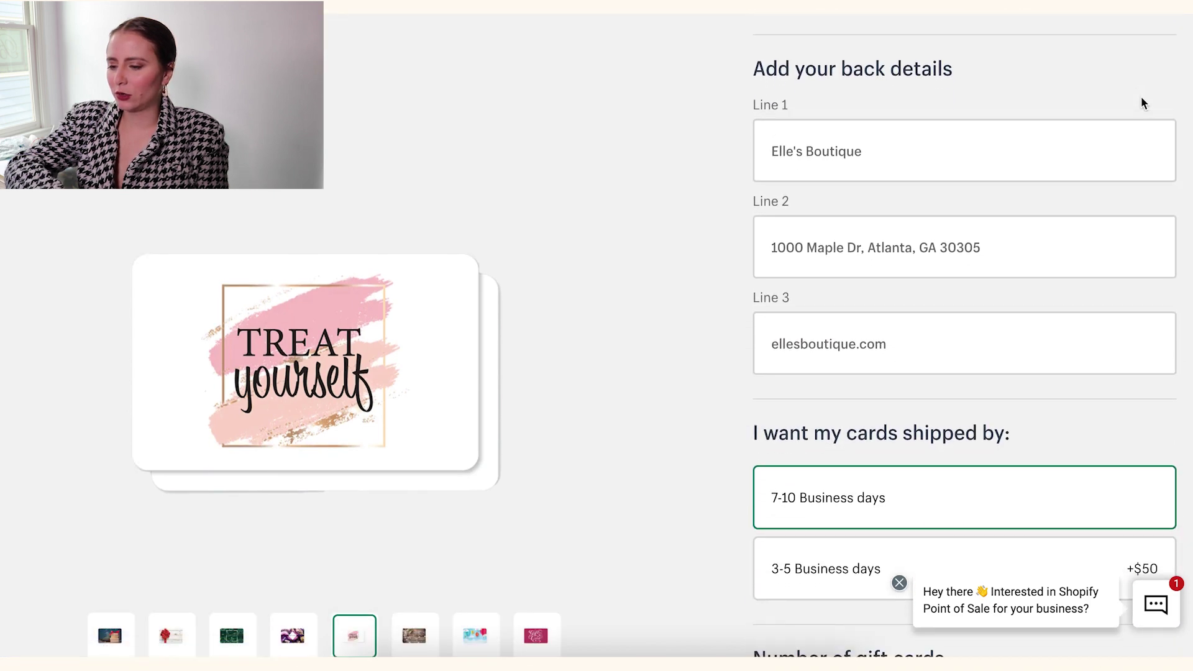
{"action": "scroll", "coordinate": [1140, 95], "scroll_direction": "down", "scroll_amount": 6}
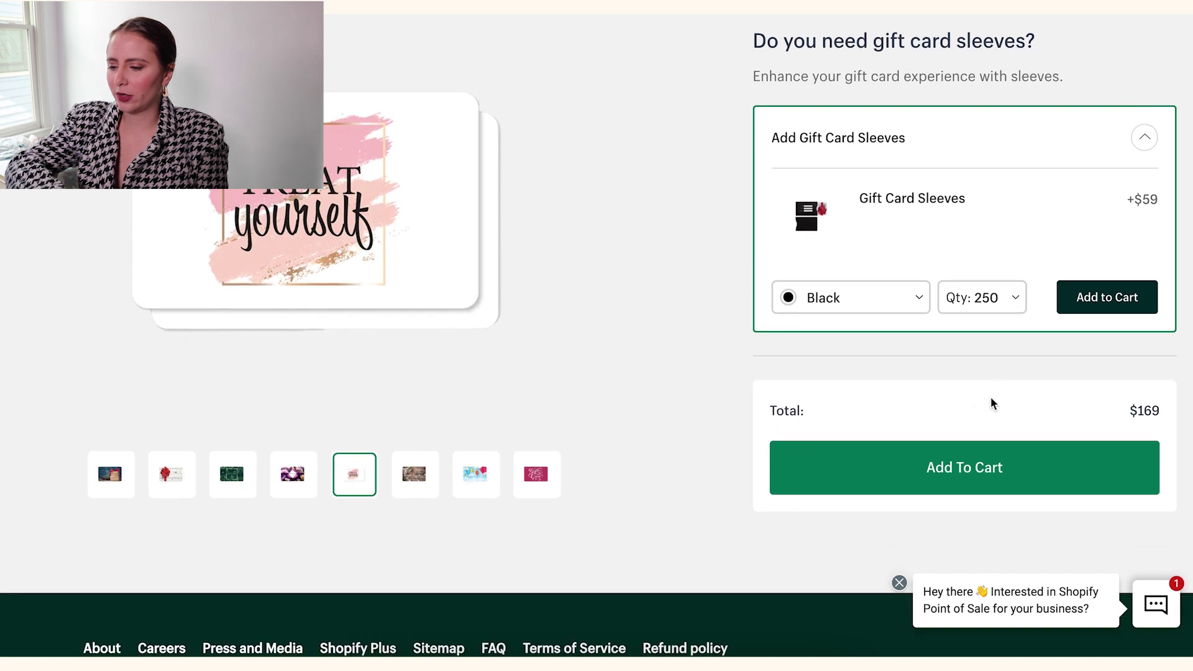
{"action": "left_click", "coordinate": [915, 472]}
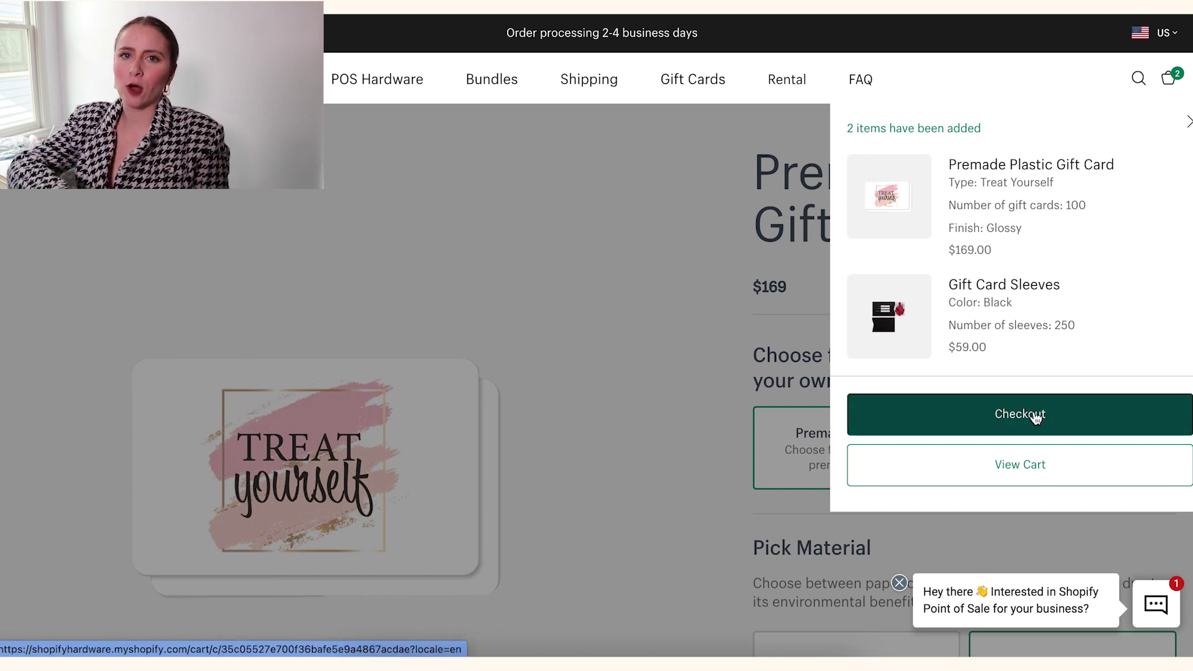
Close the added-items summary and bring up the full cart page.
{"action": "left_click", "coordinate": [738, 373]}
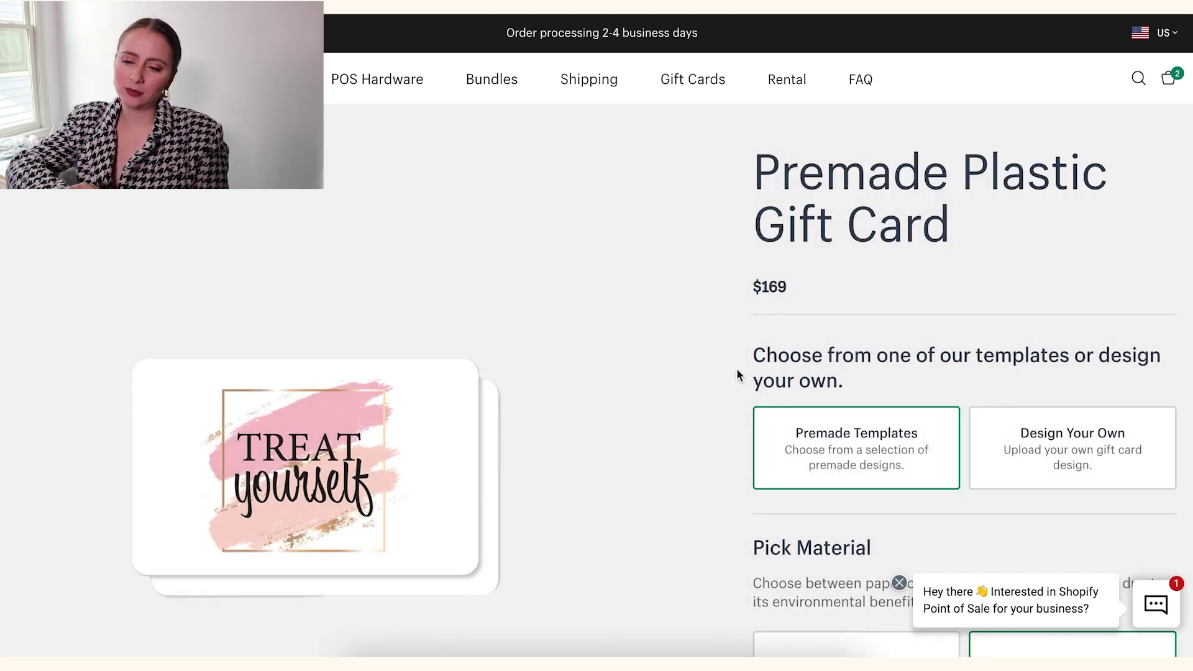
{"action": "scroll", "coordinate": [737, 370], "scroll_direction": "down", "scroll_amount": 1}
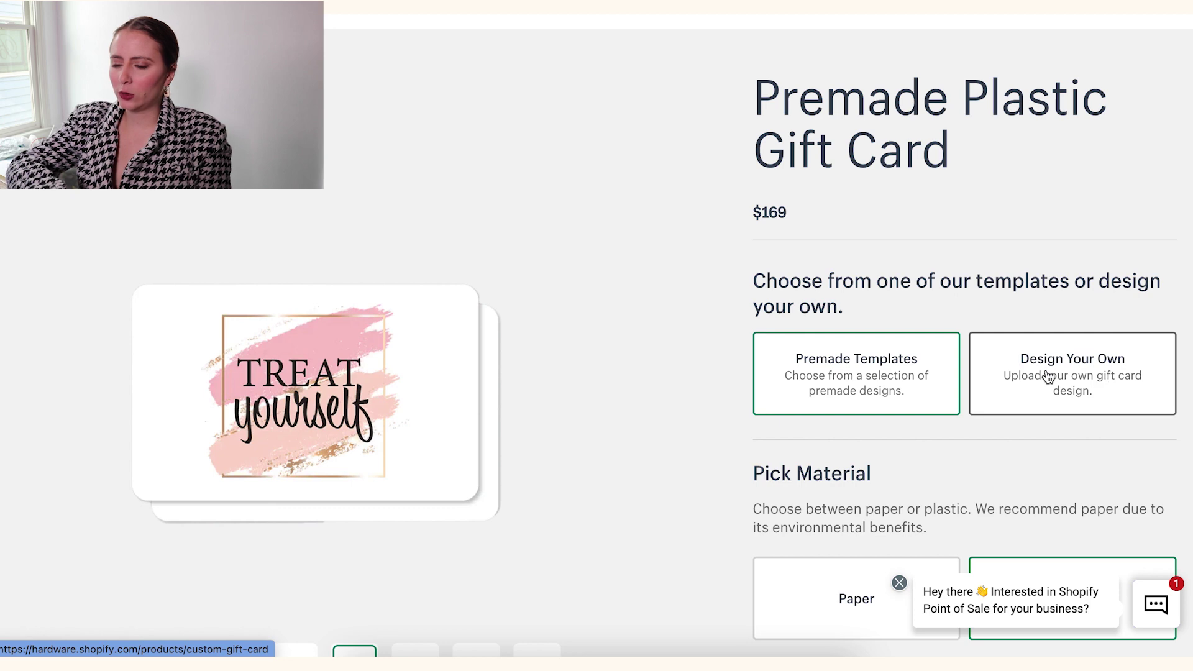
{"action": "scroll", "coordinate": [988, 279], "scroll_direction": "up", "scroll_amount": 1}
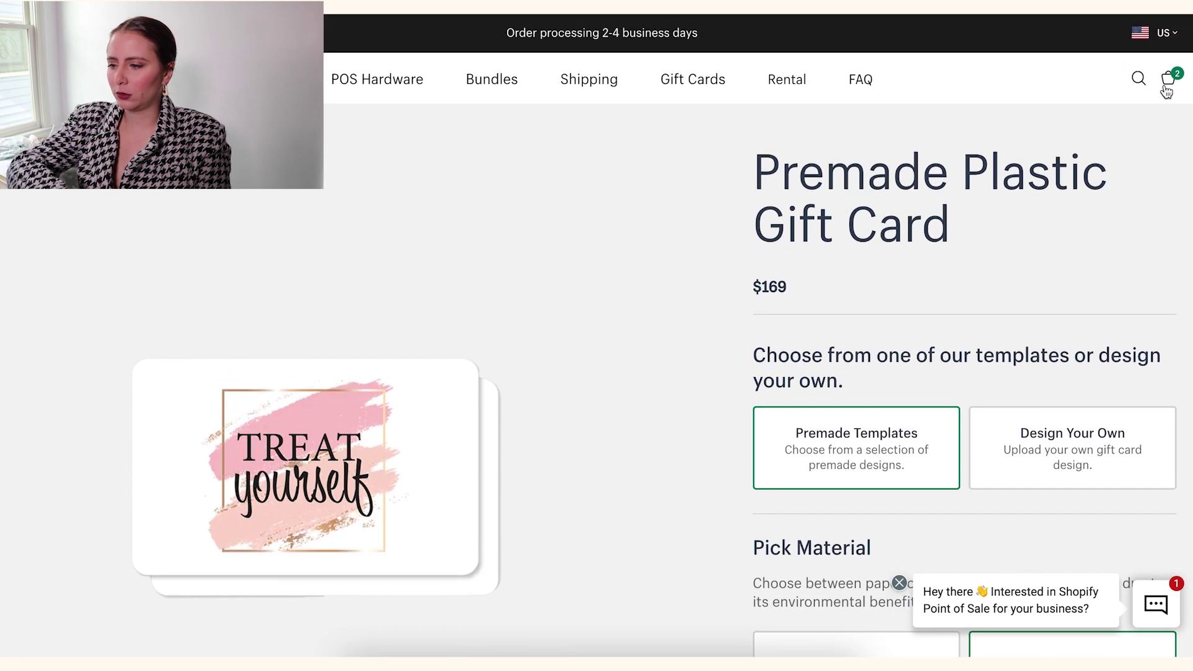
{"action": "left_click", "coordinate": [1168, 80]}
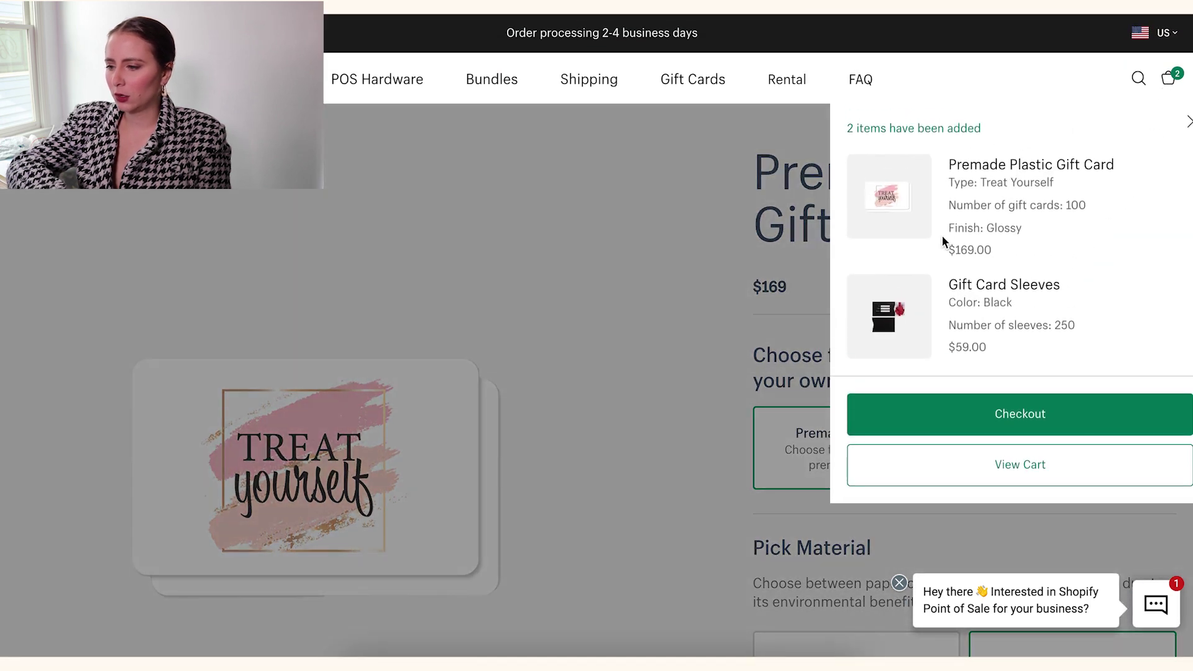
{"action": "left_click", "coordinate": [1187, 123]}
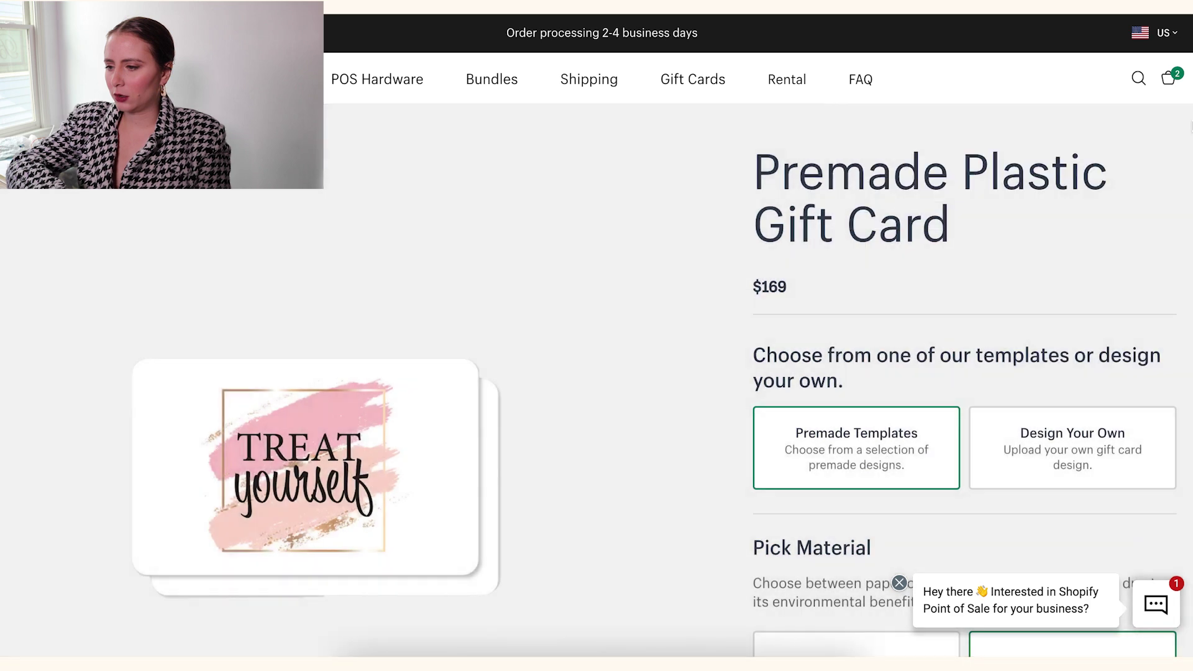
{"action": "left_click", "coordinate": [1168, 80]}
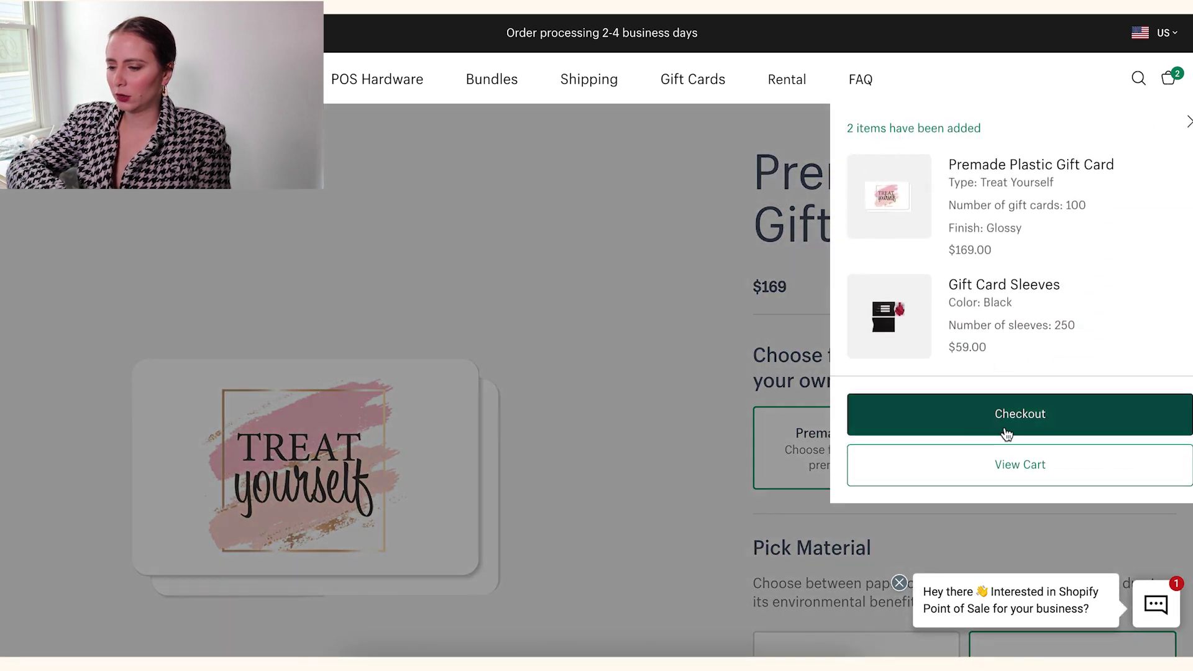
{"action": "left_click", "coordinate": [1019, 463]}
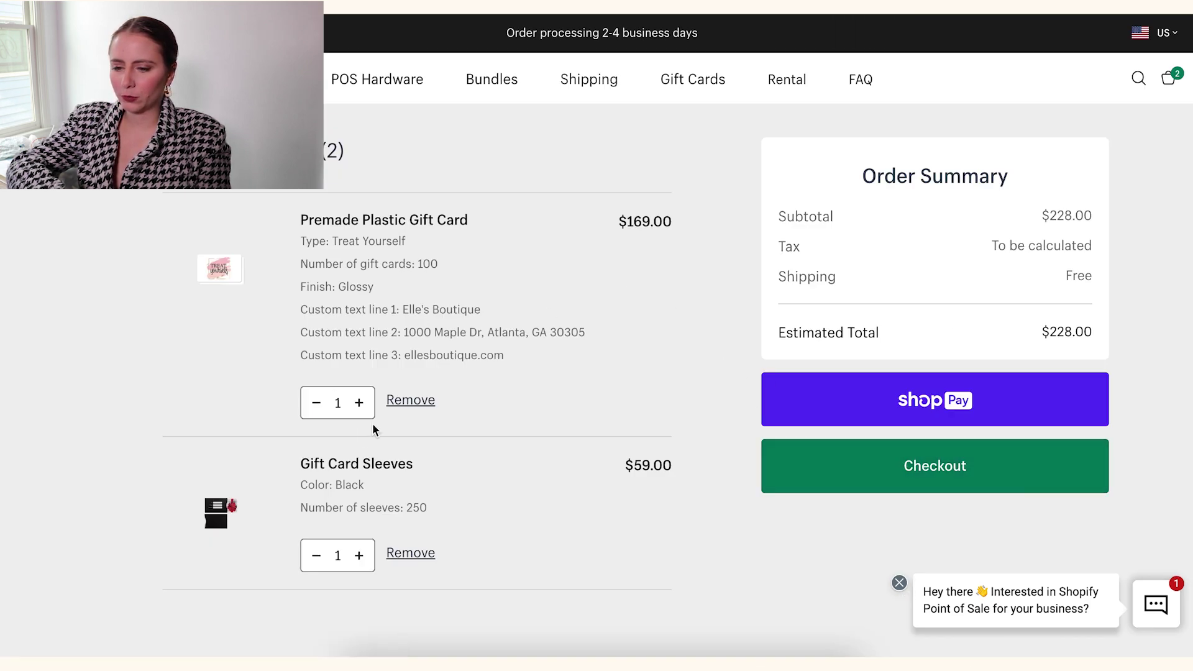
Remove the gift cards and the sleeves from the cart, then return to the product page.
{"action": "left_click", "coordinate": [407, 401]}
{"action": "left_click", "coordinate": [405, 310]}
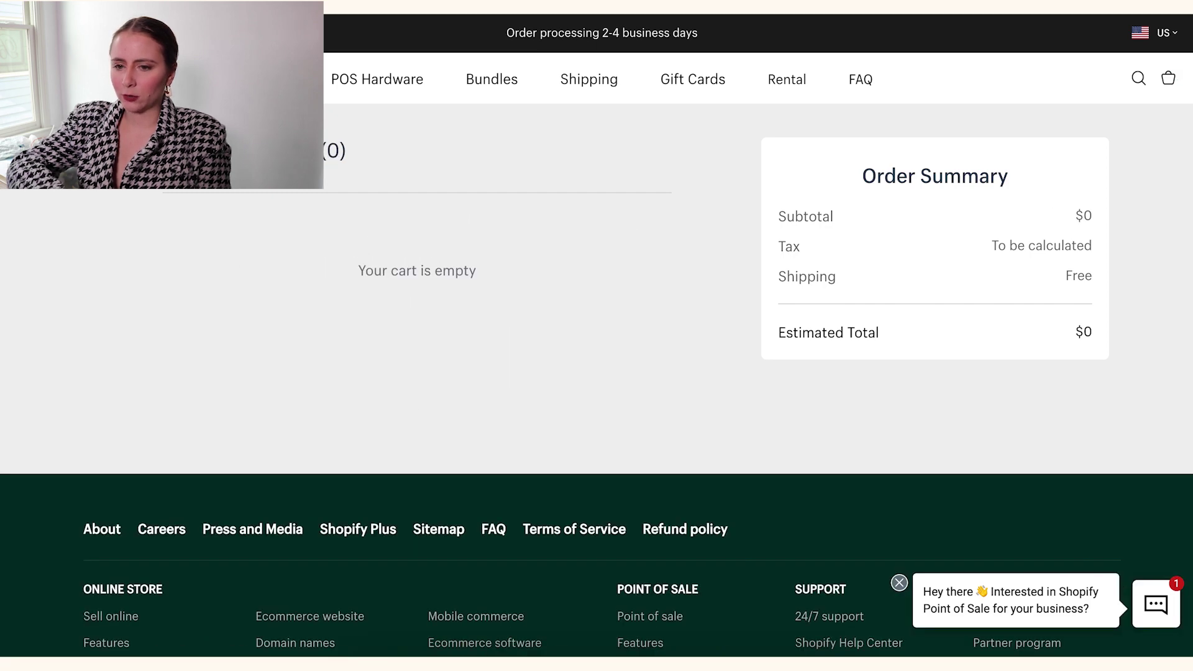
{"action": "key", "text": "alt+Left"}
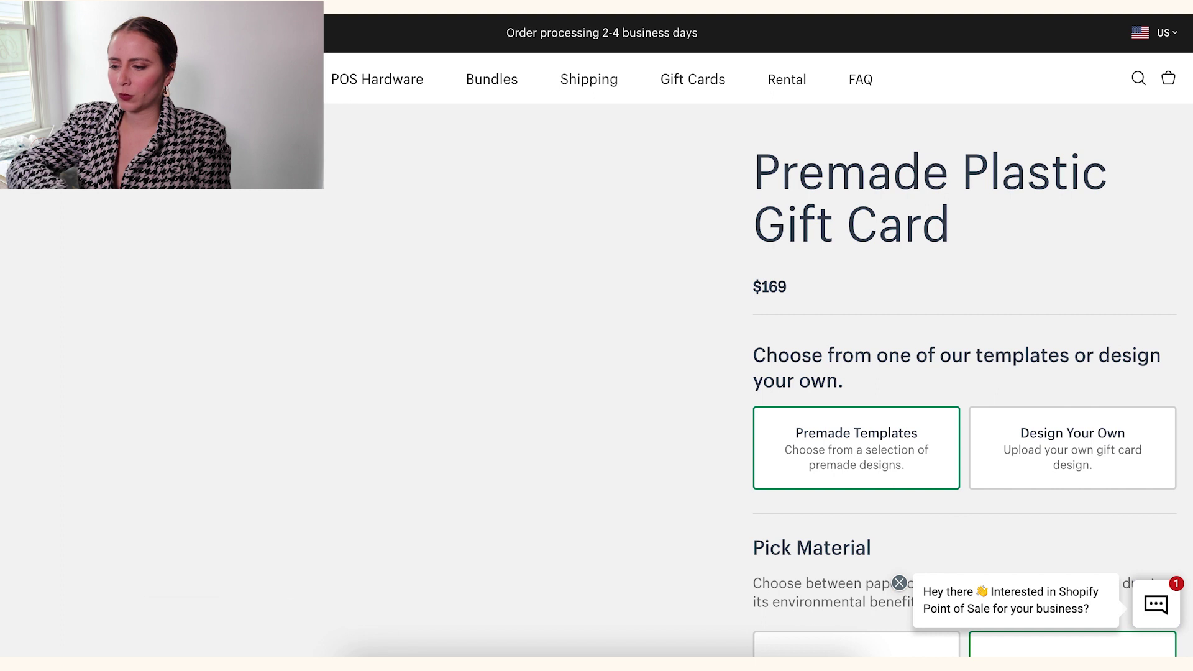
Switch to Design Your Own and scroll down to the Front of Card upload and finish options.
{"action": "scroll", "coordinate": [878, 295], "scroll_direction": "down", "scroll_amount": 1}
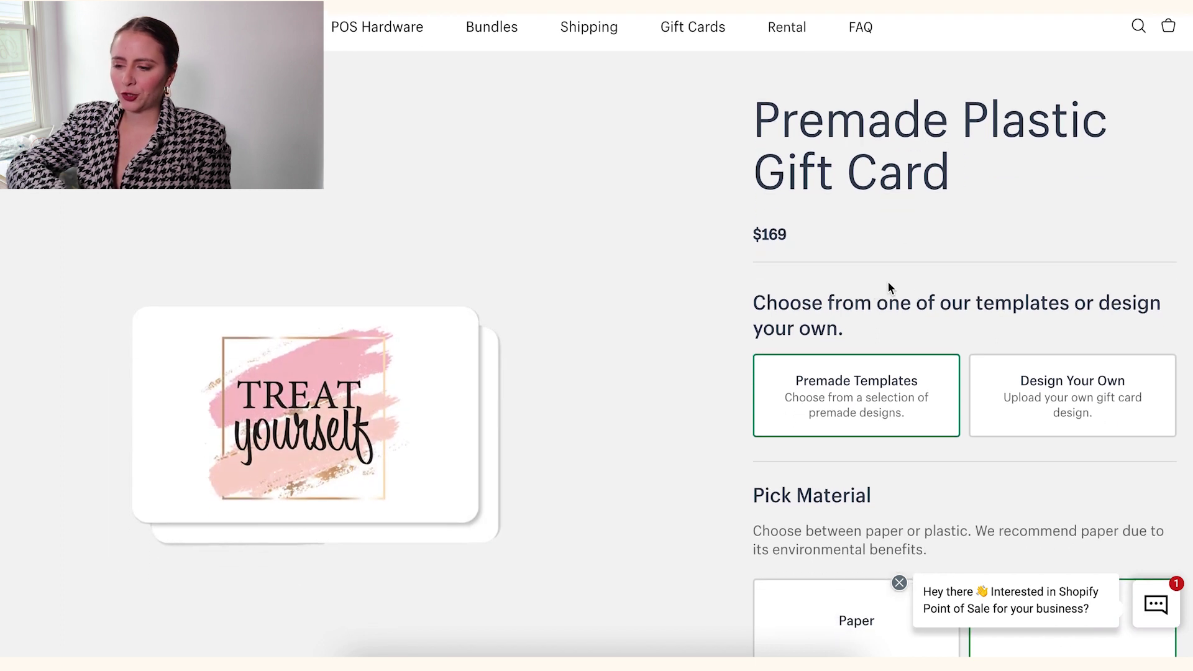
{"action": "left_click", "coordinate": [1047, 404]}
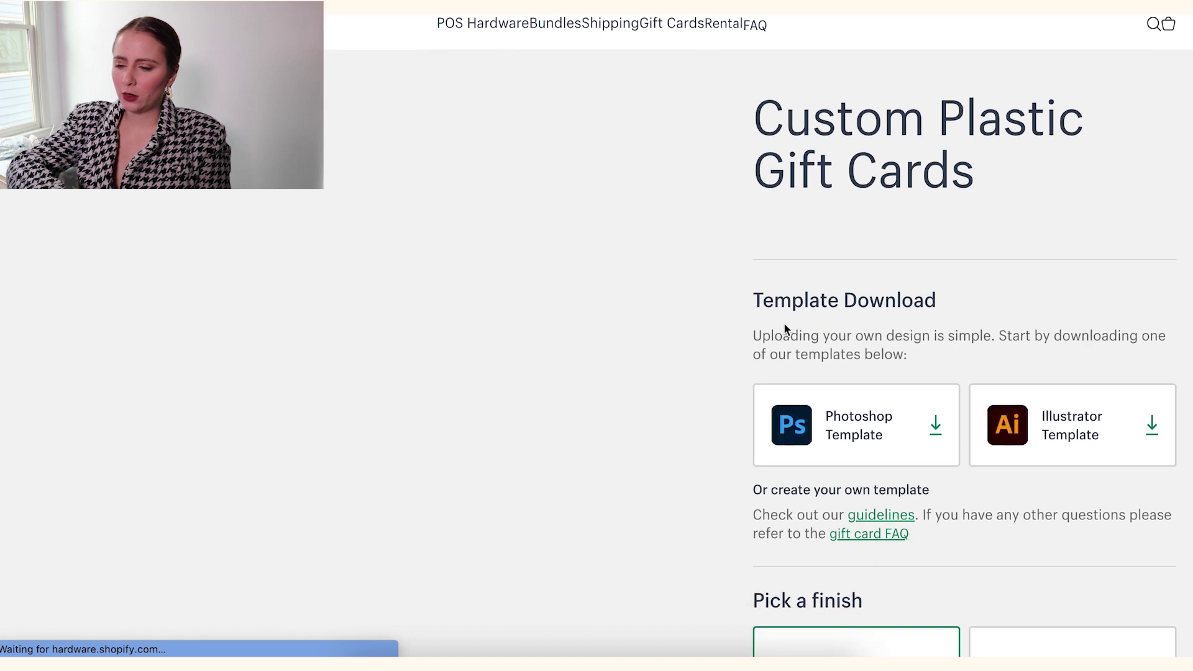
{"action": "scroll", "coordinate": [784, 323], "scroll_direction": "down", "scroll_amount": 2}
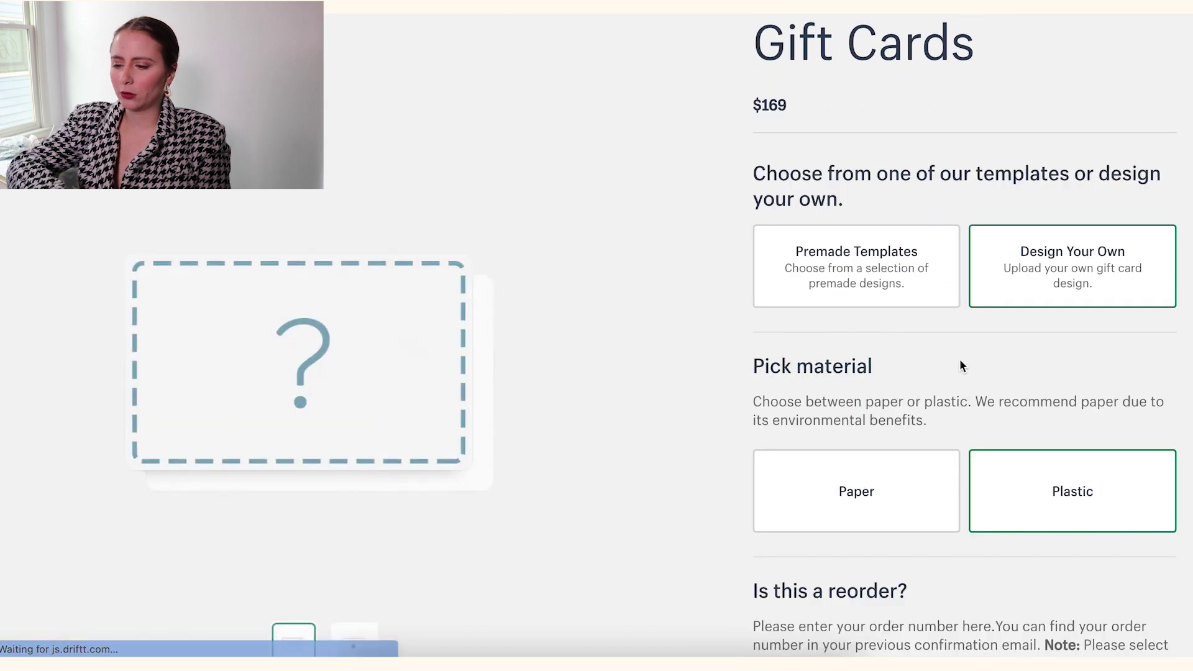
{"action": "scroll", "coordinate": [963, 365], "scroll_direction": "down", "scroll_amount": 1}
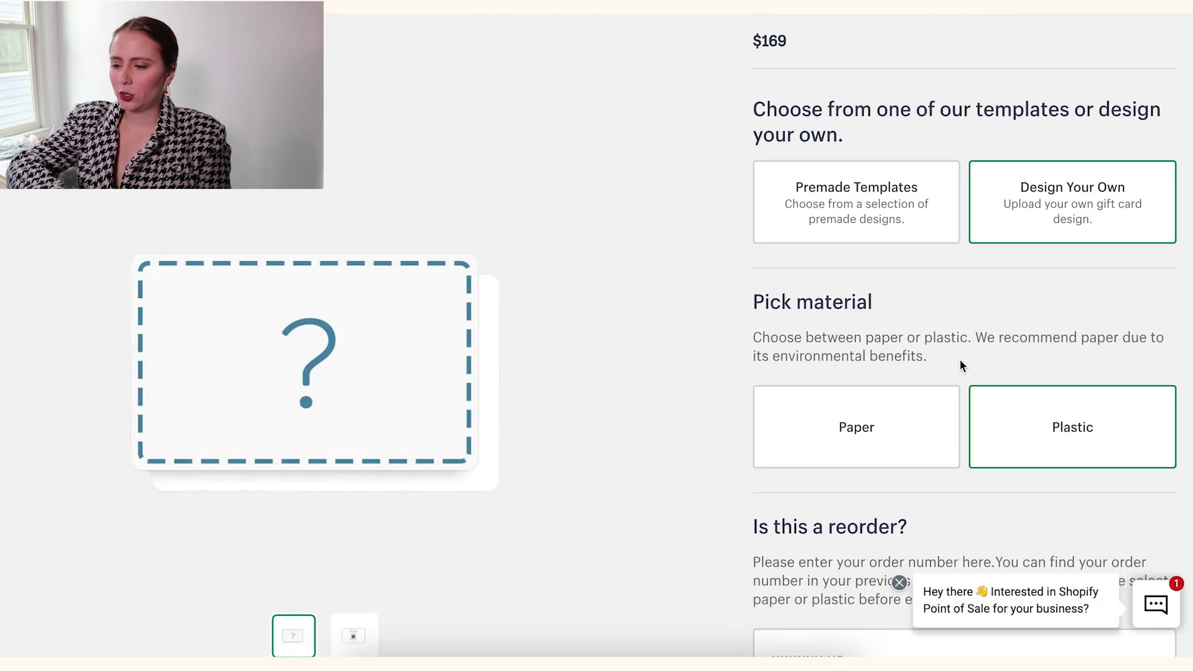
{"action": "scroll", "coordinate": [960, 365], "scroll_direction": "down", "scroll_amount": 2}
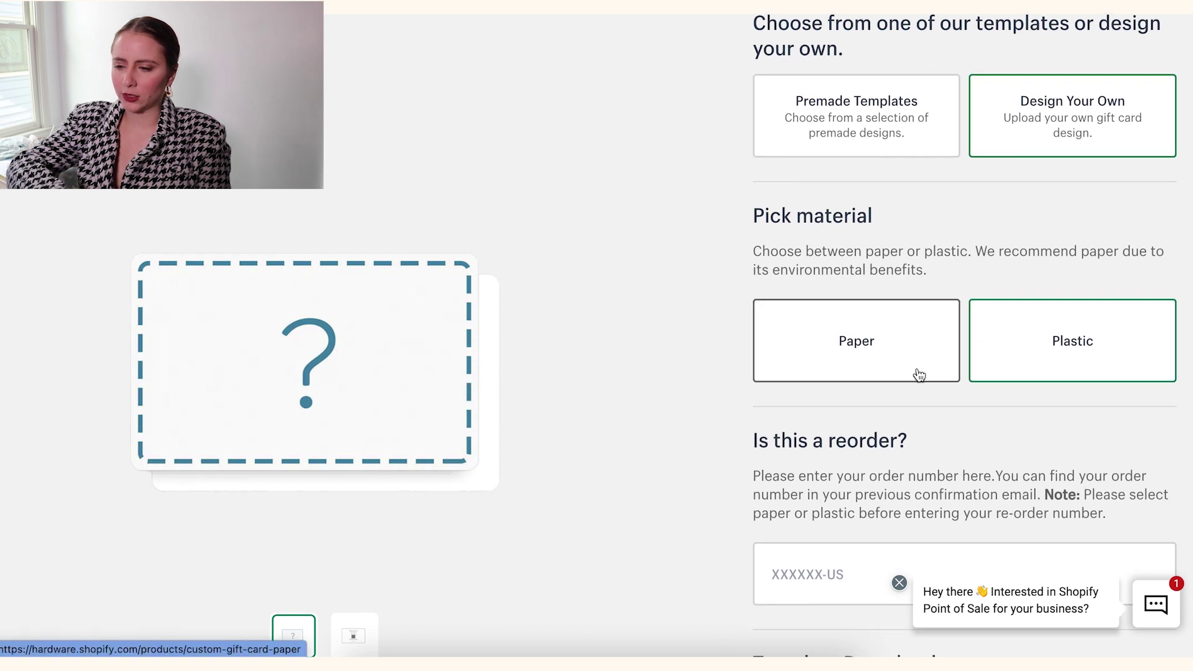
{"action": "scroll", "coordinate": [1015, 356], "scroll_direction": "down", "scroll_amount": 2}
{"action": "scroll", "coordinate": [1014, 357], "scroll_direction": "down", "scroll_amount": 5}
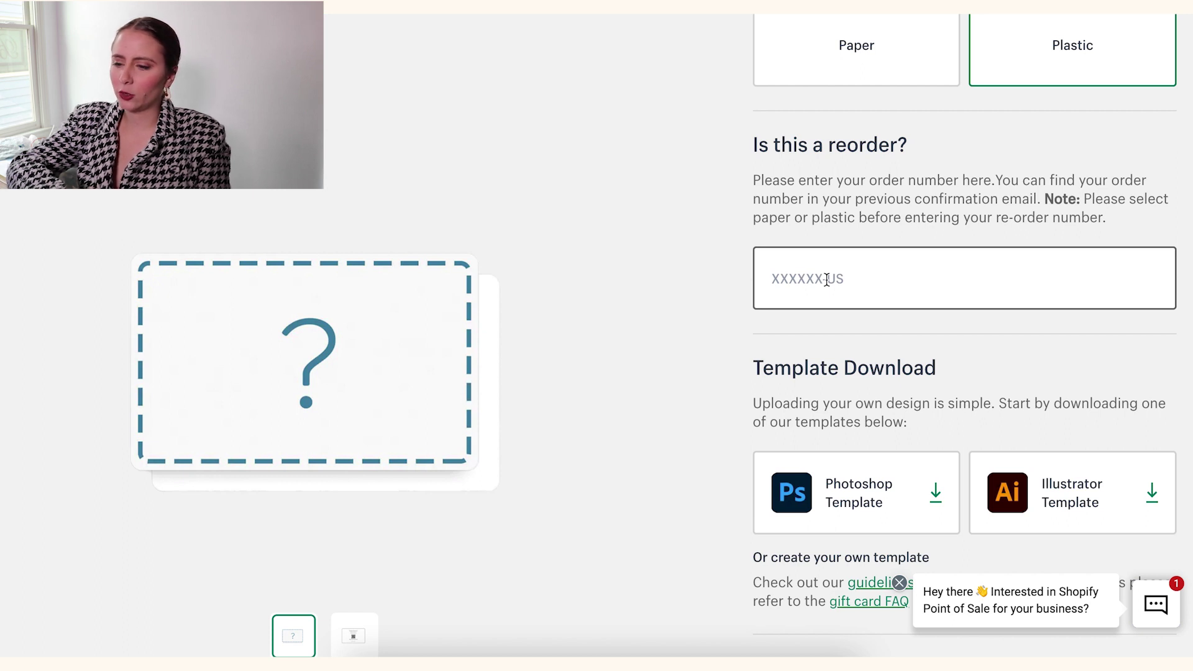
{"action": "scroll", "coordinate": [891, 292], "scroll_direction": "down", "scroll_amount": 4}
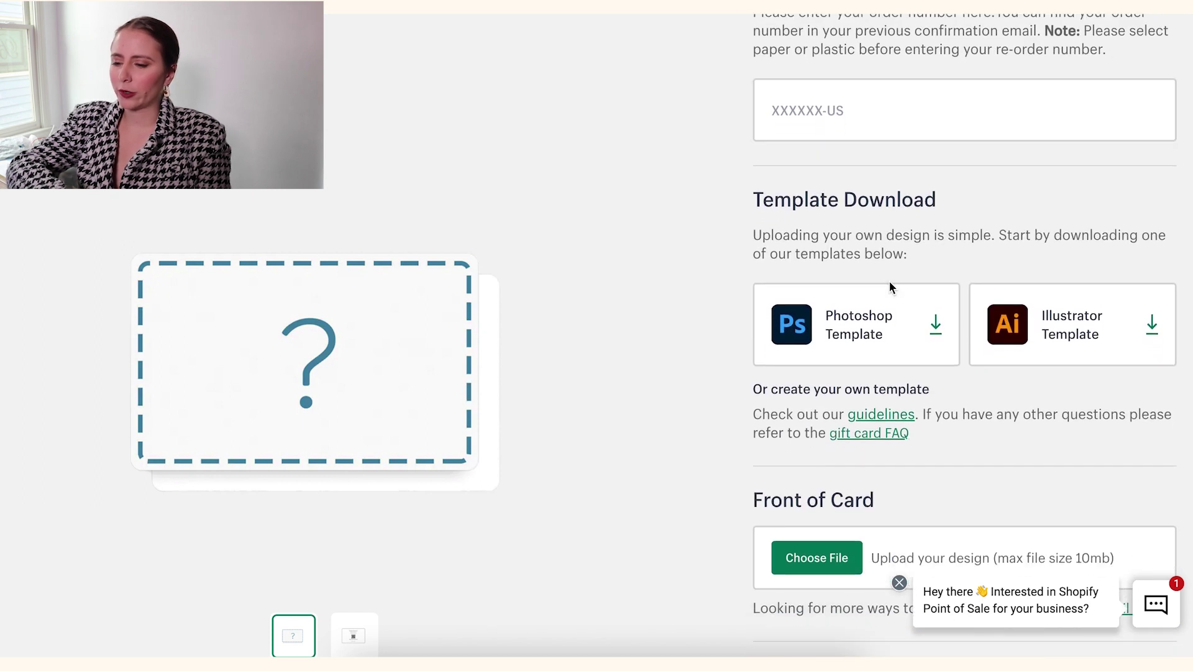
{"action": "scroll", "coordinate": [890, 287], "scroll_direction": "down", "scroll_amount": 1}
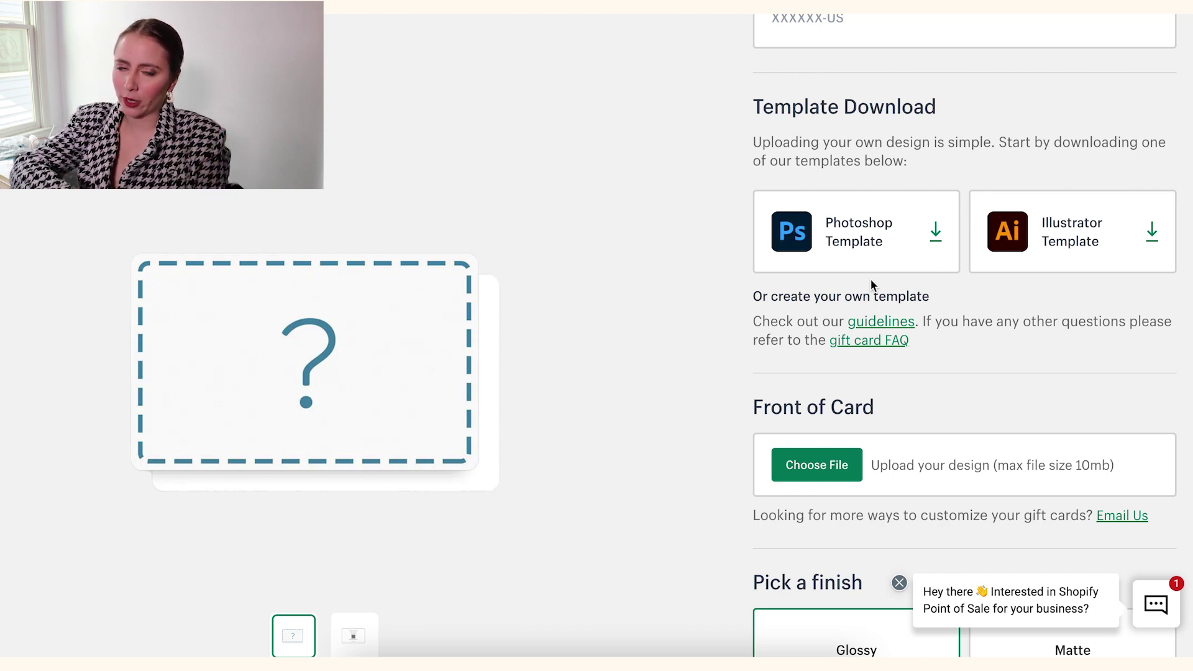
{"action": "scroll", "coordinate": [870, 283], "scroll_direction": "down", "scroll_amount": 2}
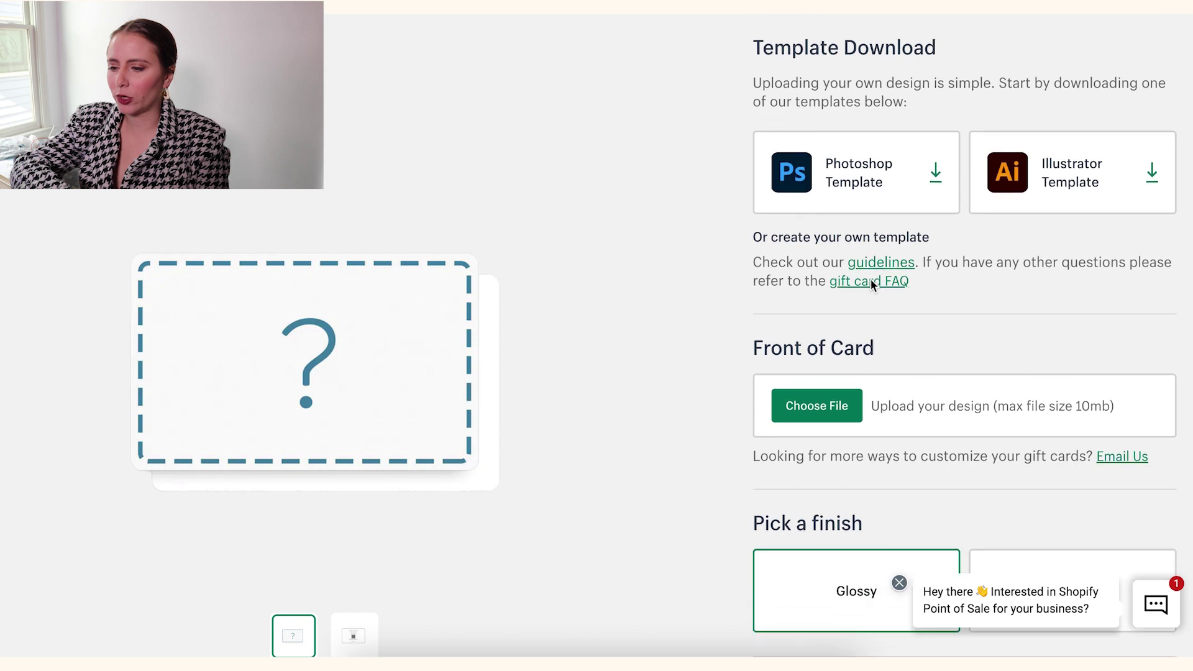
{"action": "scroll", "coordinate": [871, 280], "scroll_direction": "down", "scroll_amount": 2}
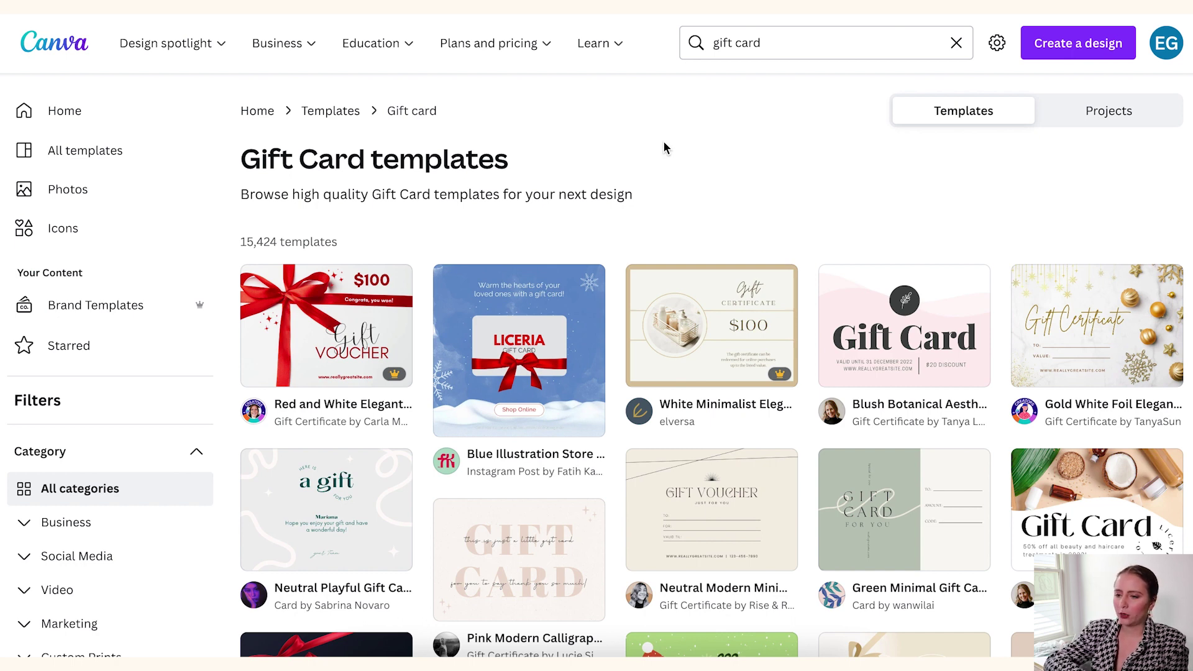
{"action": "left_click", "coordinate": [774, 50]}
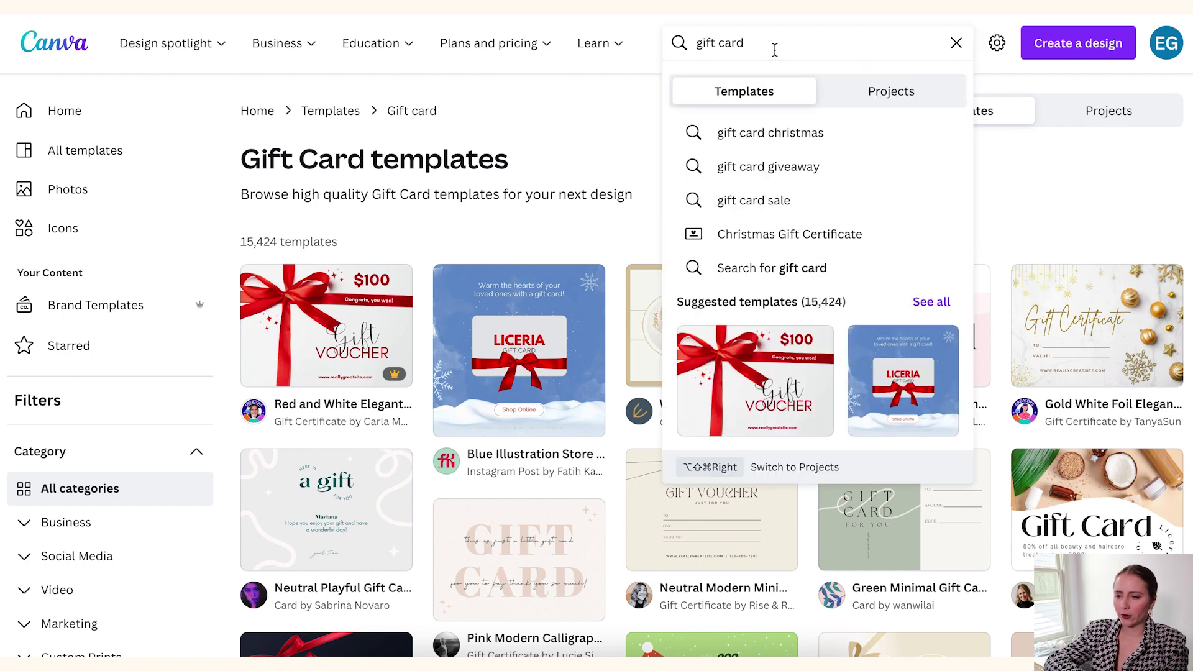
{"action": "left_click", "coordinate": [597, 138]}
{"action": "scroll", "coordinate": [593, 181], "scroll_direction": "down", "scroll_amount": 2}
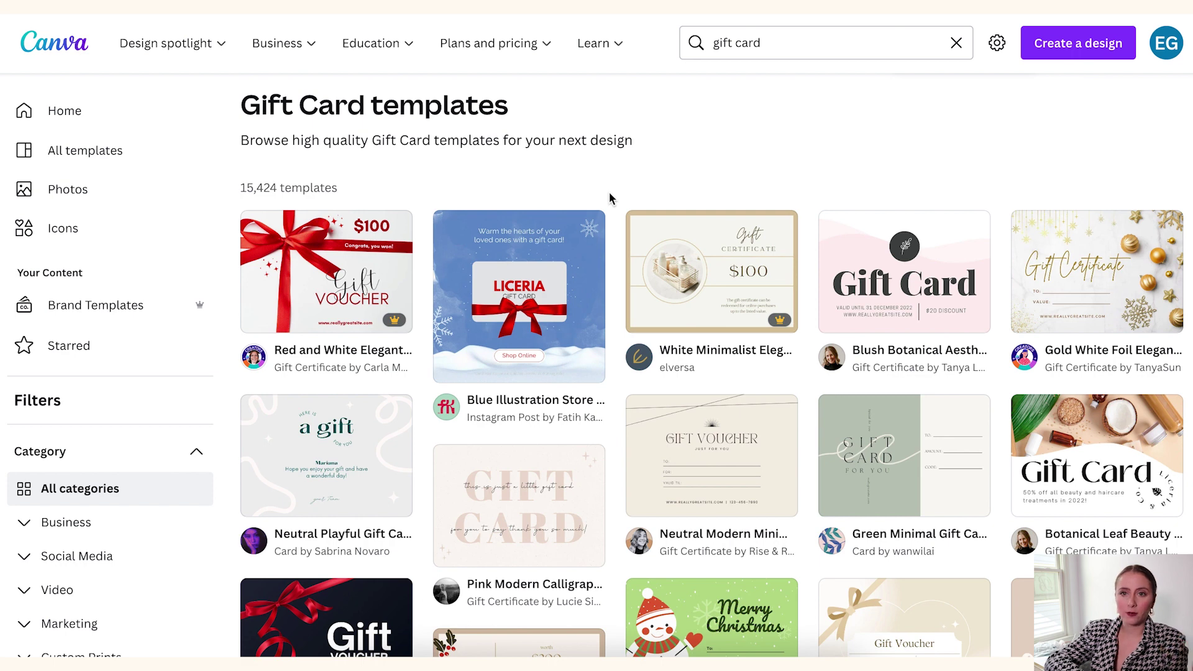
{"action": "scroll", "coordinate": [608, 199], "scroll_direction": "down", "scroll_amount": 4}
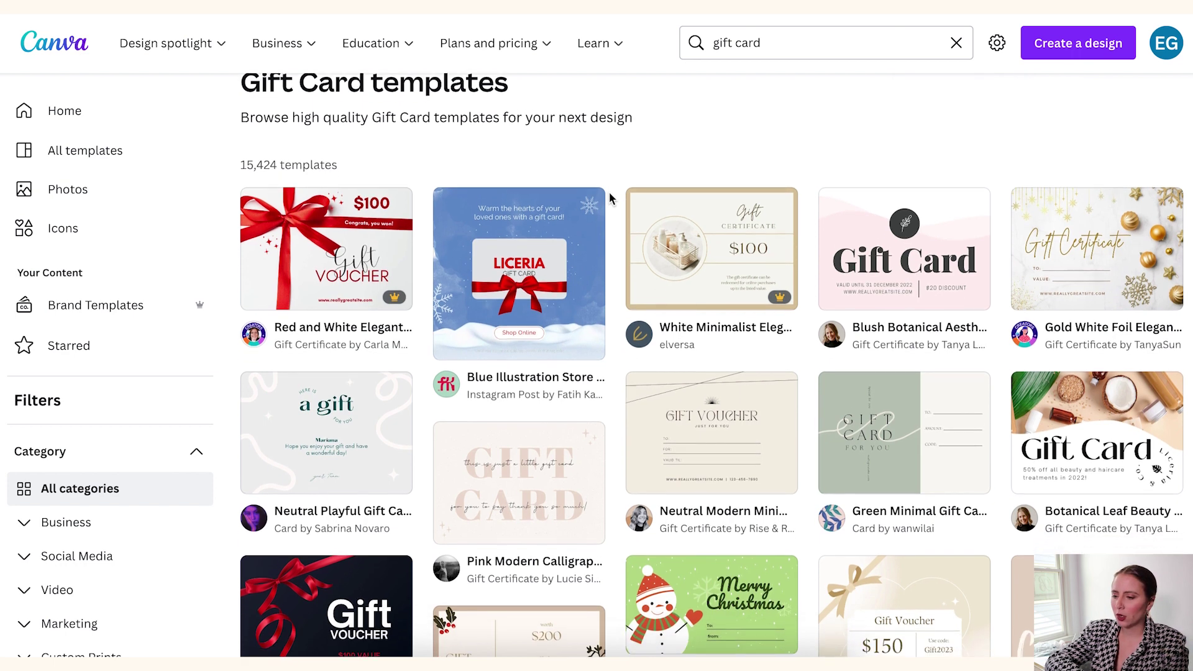
{"action": "scroll", "coordinate": [609, 198], "scroll_direction": "down", "scroll_amount": 3}
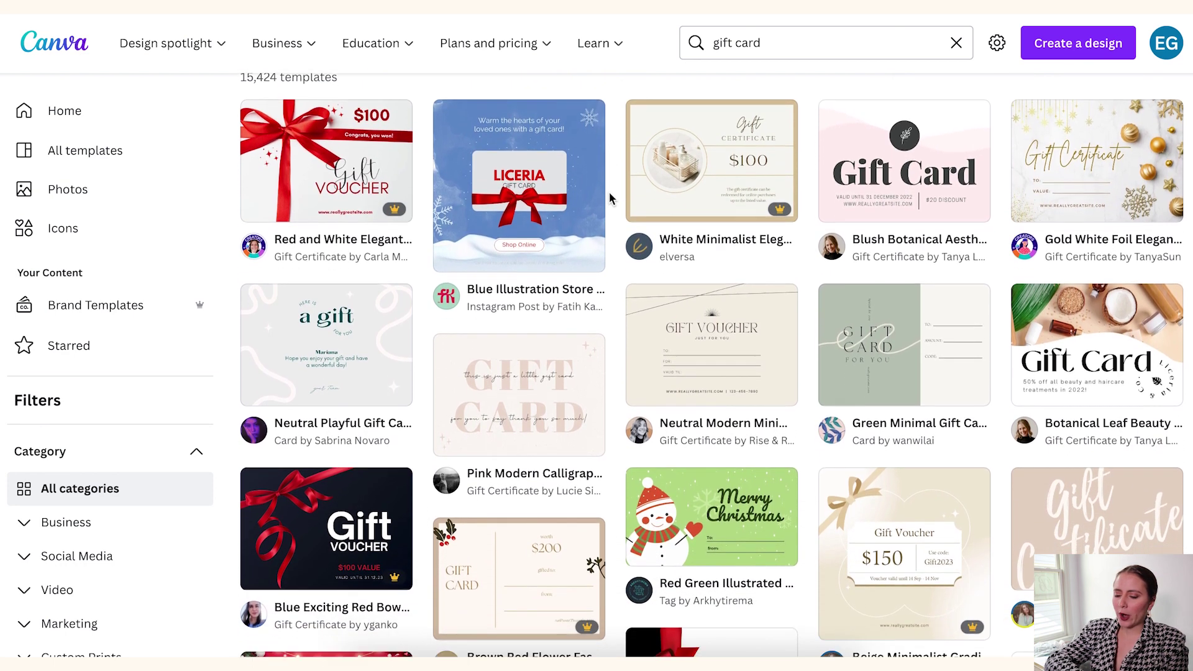
{"action": "scroll", "coordinate": [609, 199], "scroll_direction": "down", "scroll_amount": 3}
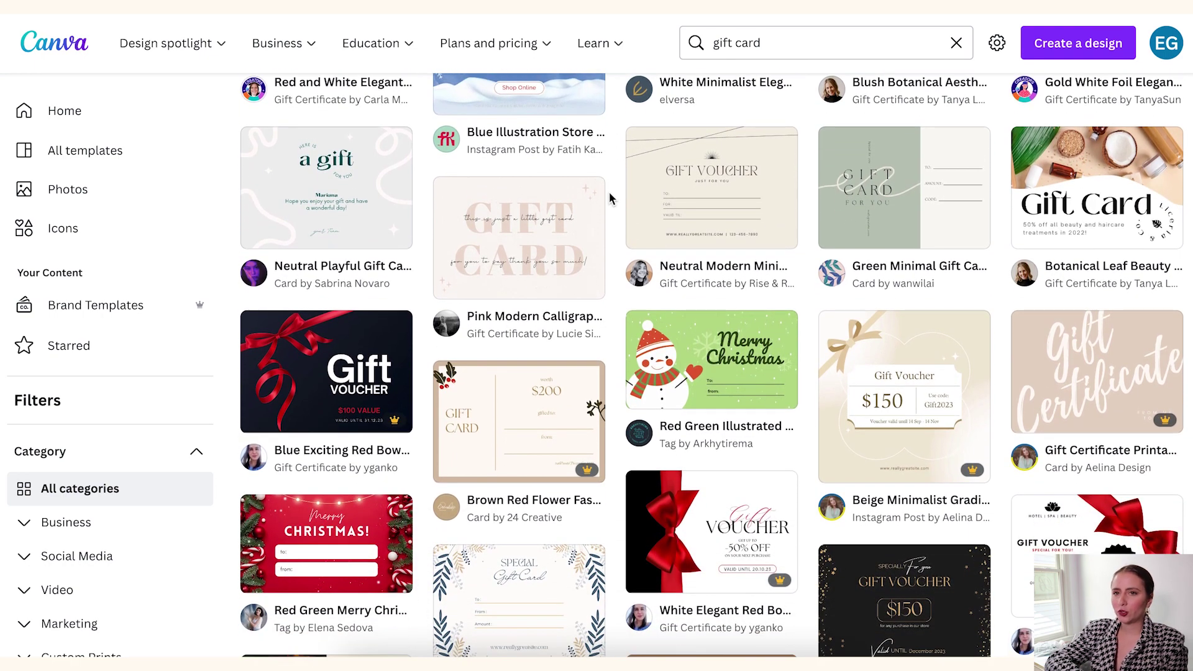
{"action": "scroll", "coordinate": [609, 199], "scroll_direction": "down", "scroll_amount": 5}
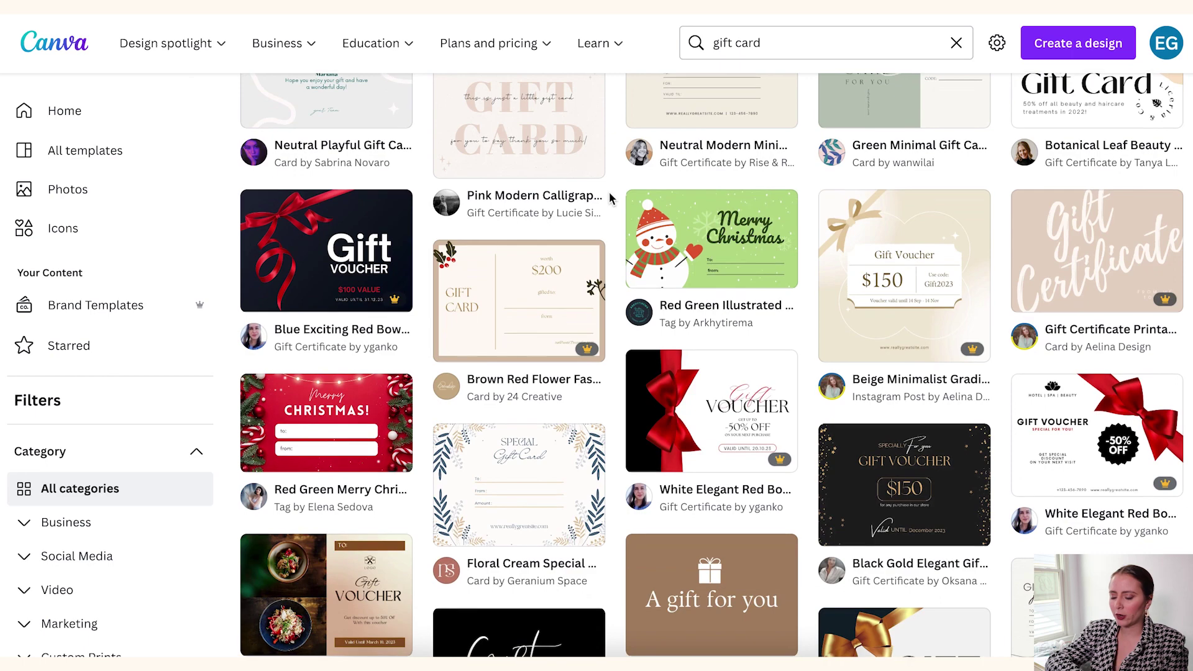
{"action": "scroll", "coordinate": [609, 199], "scroll_direction": "down", "scroll_amount": 6}
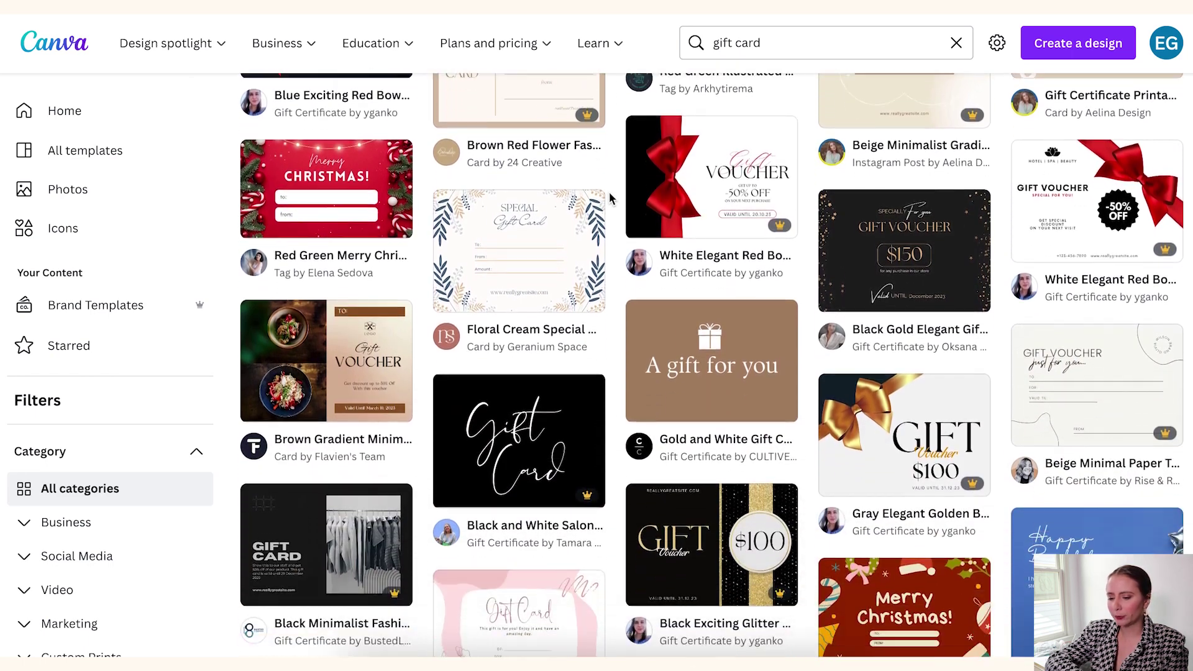
{"action": "scroll", "coordinate": [609, 199], "scroll_direction": "down", "scroll_amount": 6}
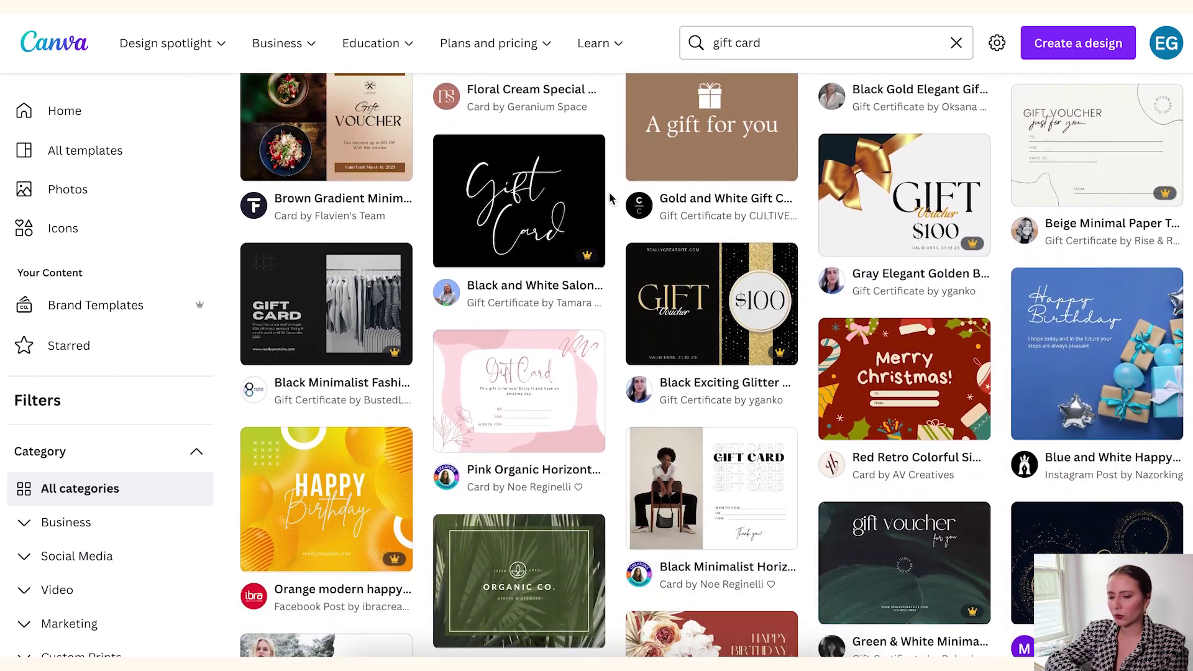
{"action": "scroll", "coordinate": [609, 198], "scroll_direction": "down", "scroll_amount": 3}
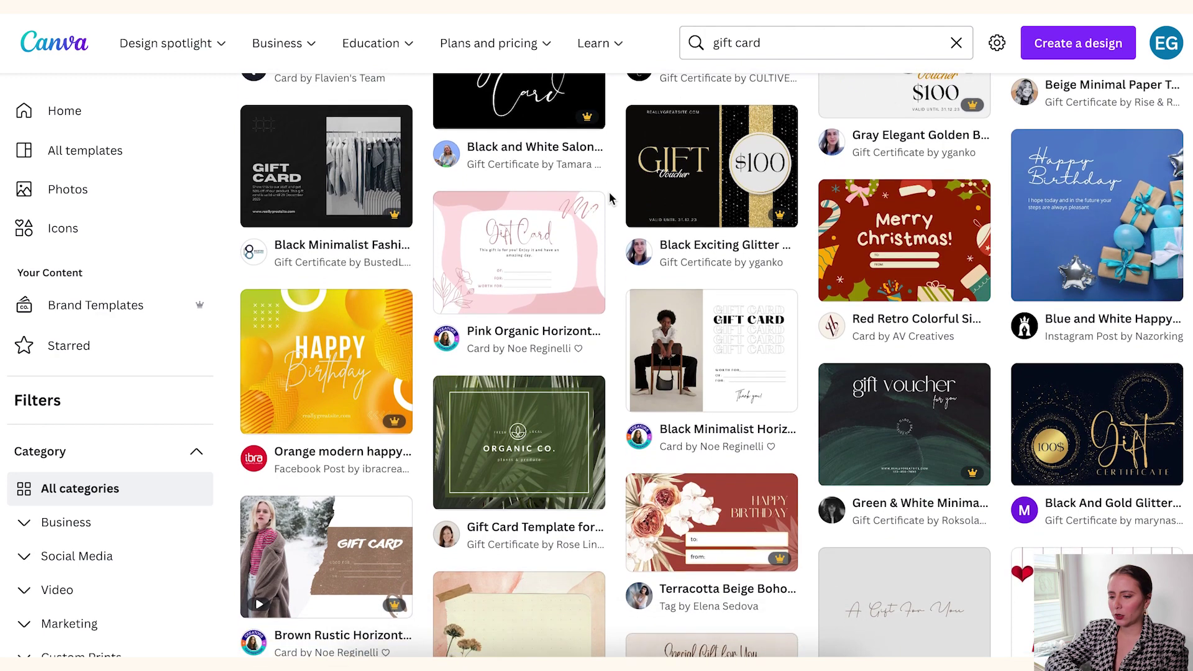
{"action": "scroll", "coordinate": [609, 198], "scroll_direction": "down", "scroll_amount": 2}
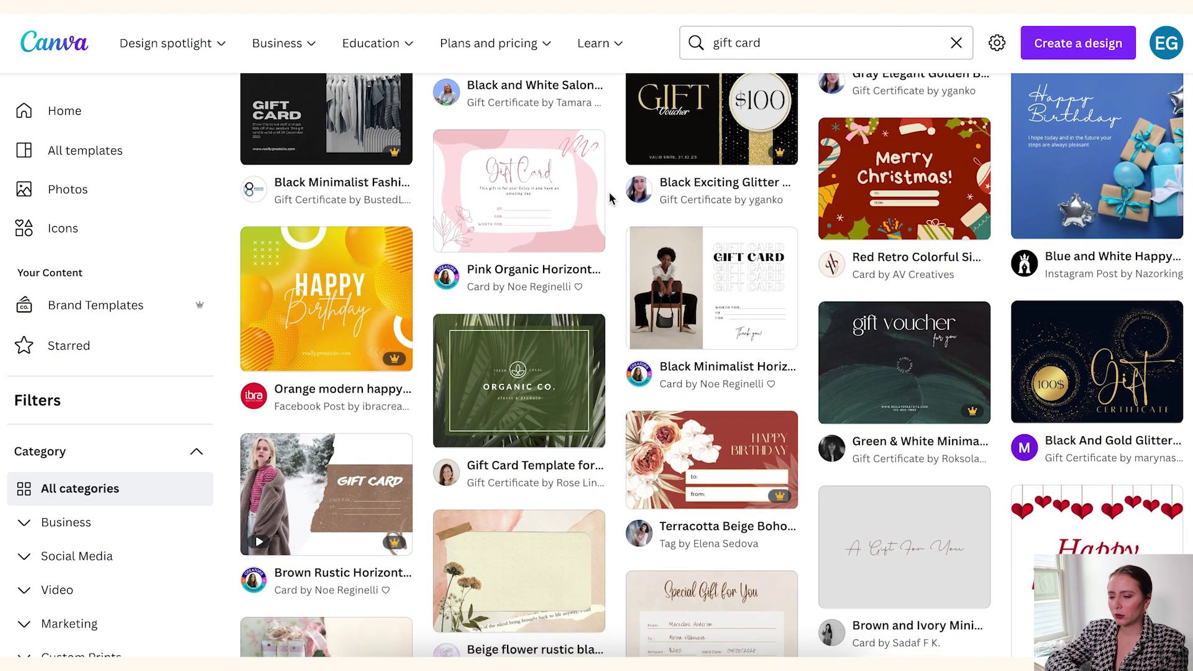
{"action": "scroll", "coordinate": [608, 199], "scroll_direction": "down", "scroll_amount": 1}
{"action": "scroll", "coordinate": [609, 198], "scroll_direction": "down", "scroll_amount": 4}
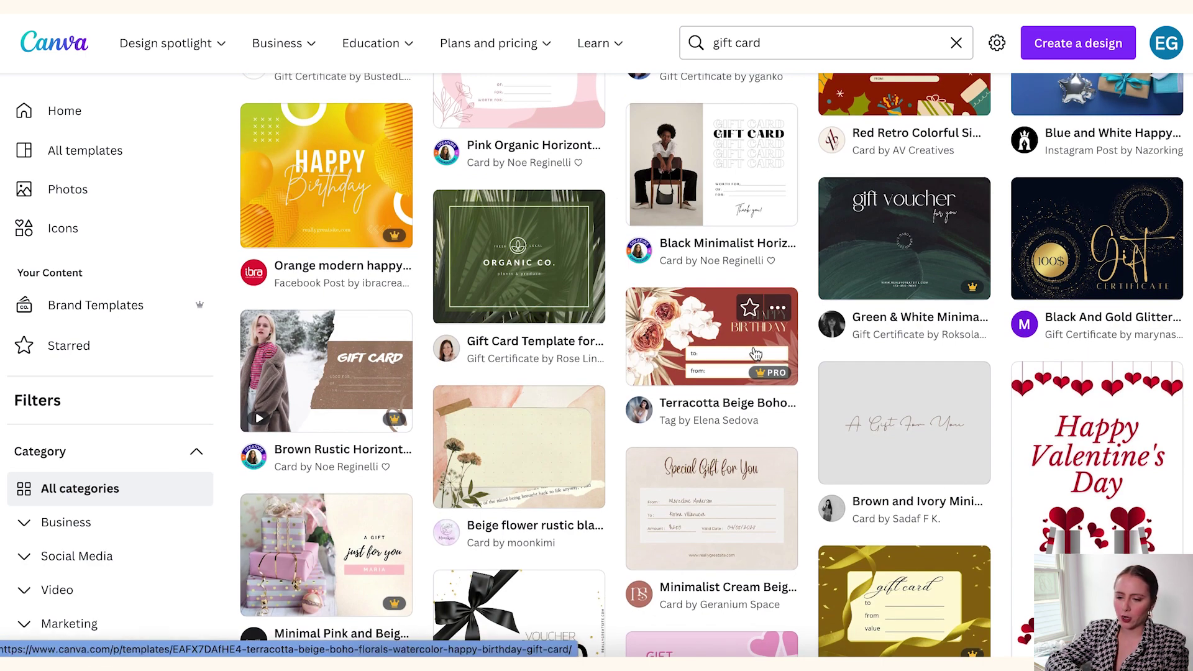
Preview the Terracotta Beige Boho birthday template, close it, and scroll back up.
{"action": "left_click", "coordinate": [754, 352]}
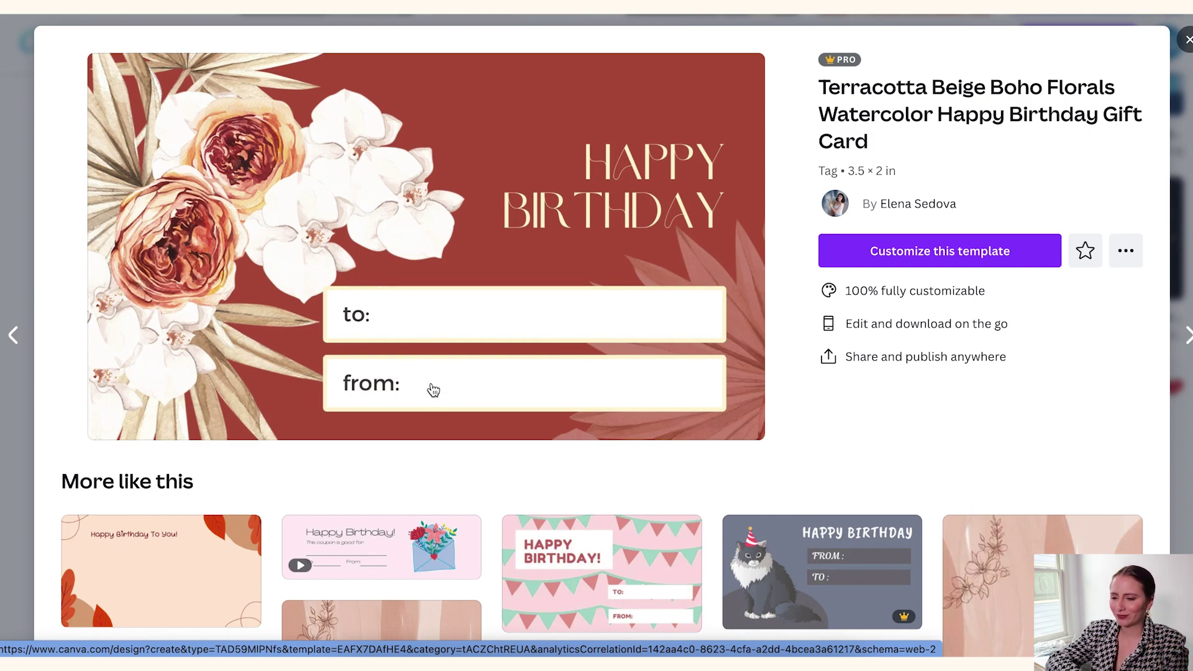
{"action": "left_click", "coordinate": [1187, 40]}
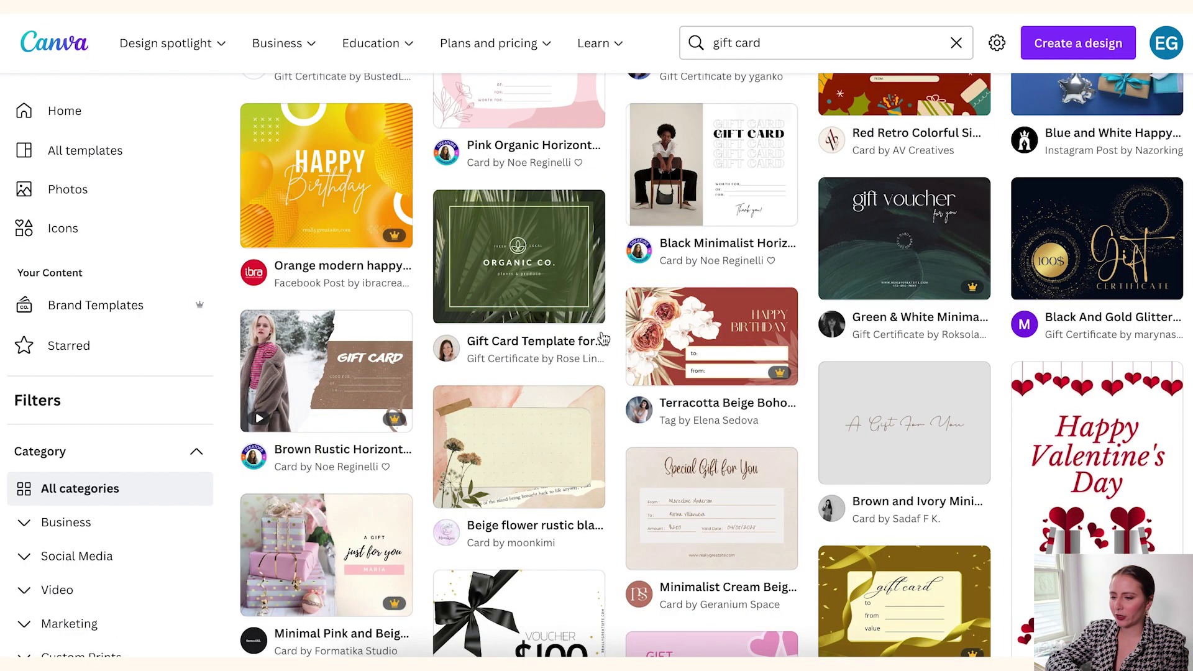
{"action": "scroll", "coordinate": [595, 351], "scroll_direction": "up", "scroll_amount": 6}
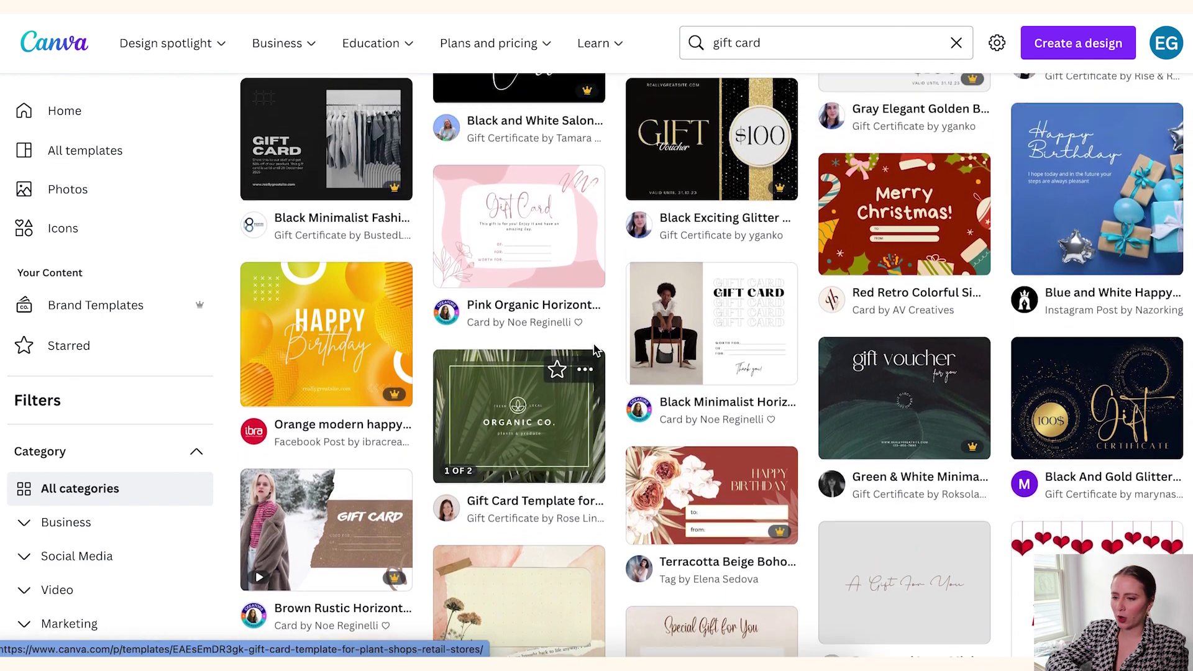
{"action": "scroll", "coordinate": [595, 351], "scroll_direction": "up", "scroll_amount": 5}
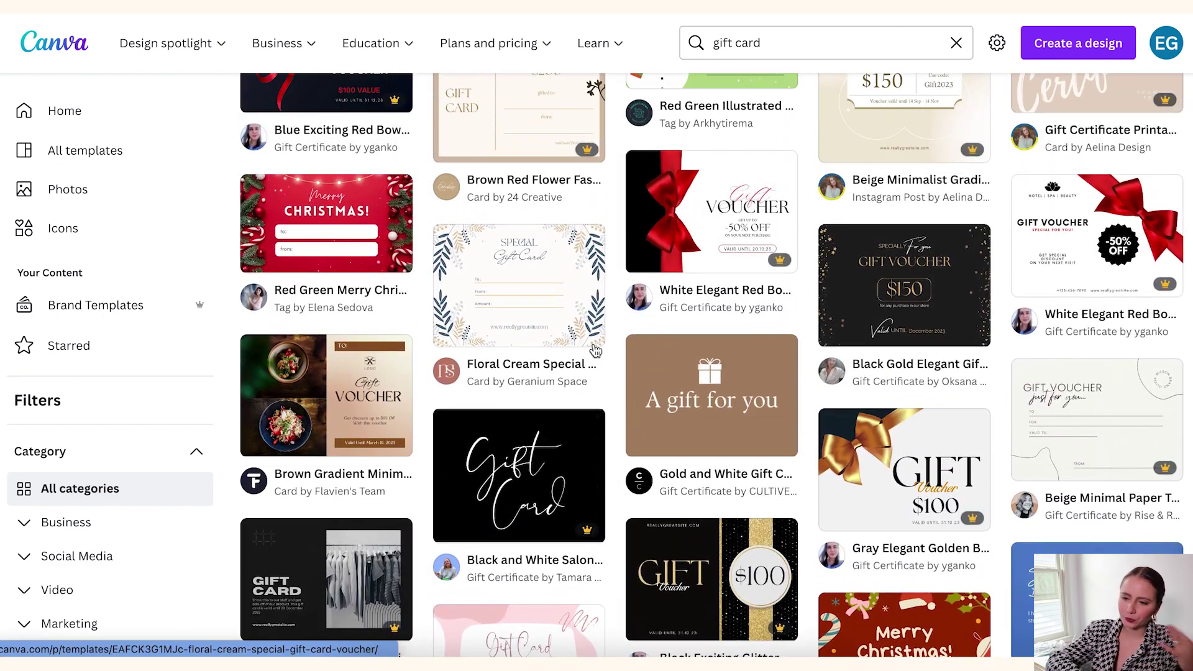
{"action": "scroll", "coordinate": [595, 351], "scroll_direction": "up", "scroll_amount": 2}
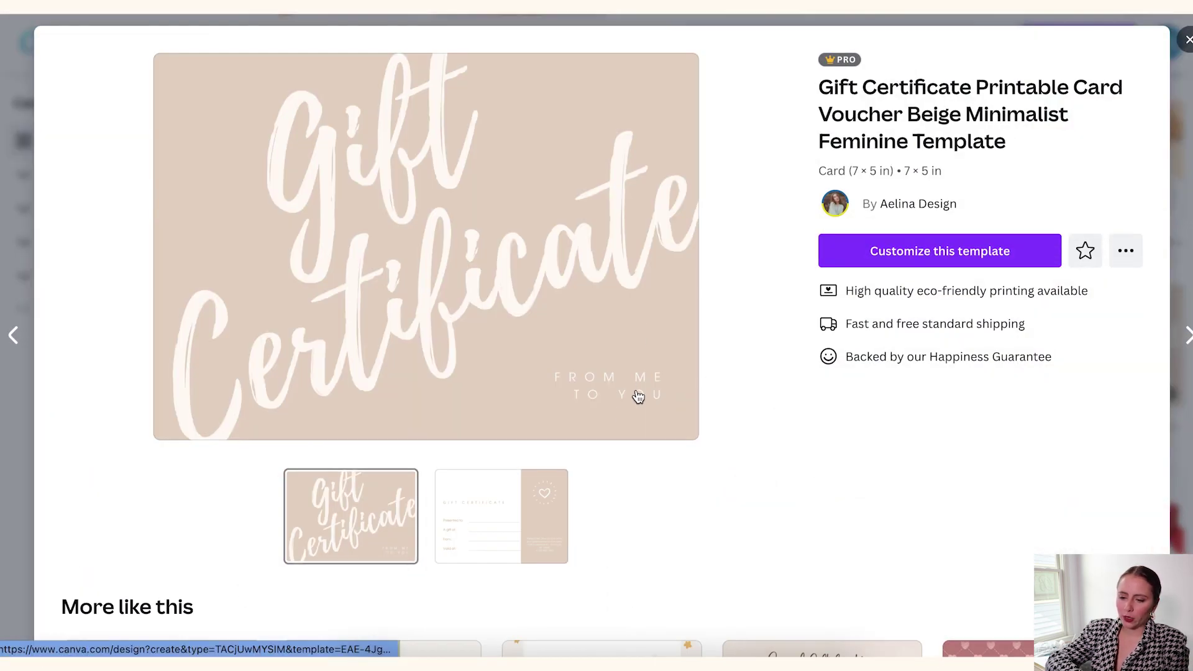
Check both sides of the beige Gift Certificate template and open it for customising.
{"action": "left_click", "coordinate": [473, 524]}
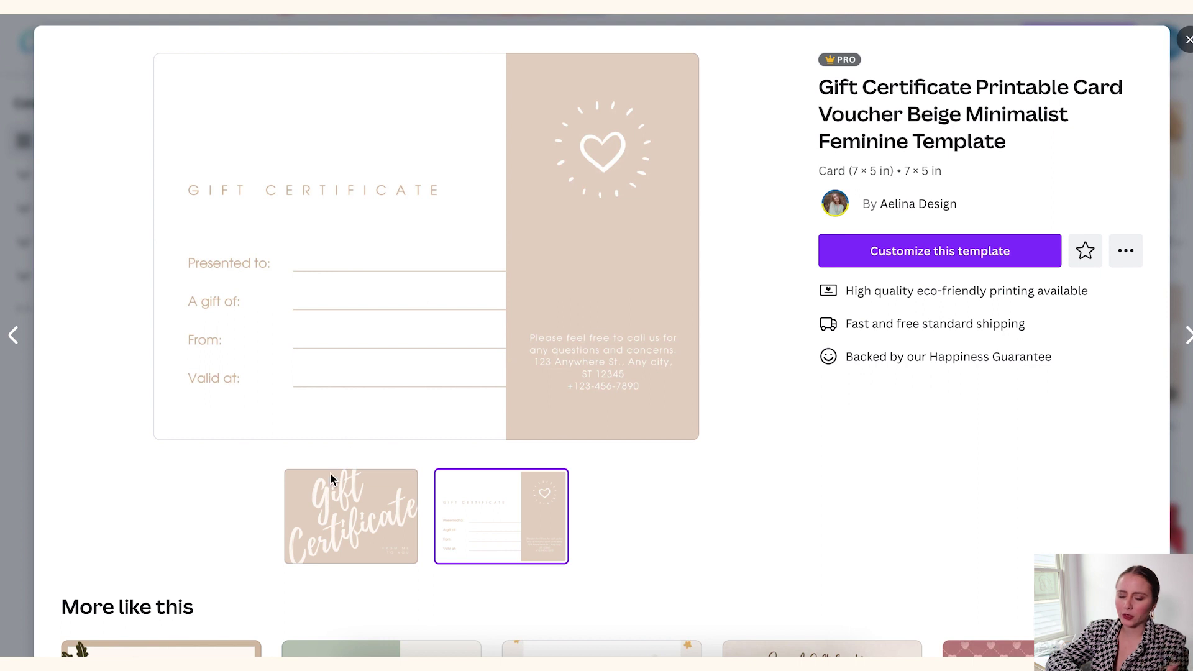
{"action": "left_click", "coordinate": [340, 521]}
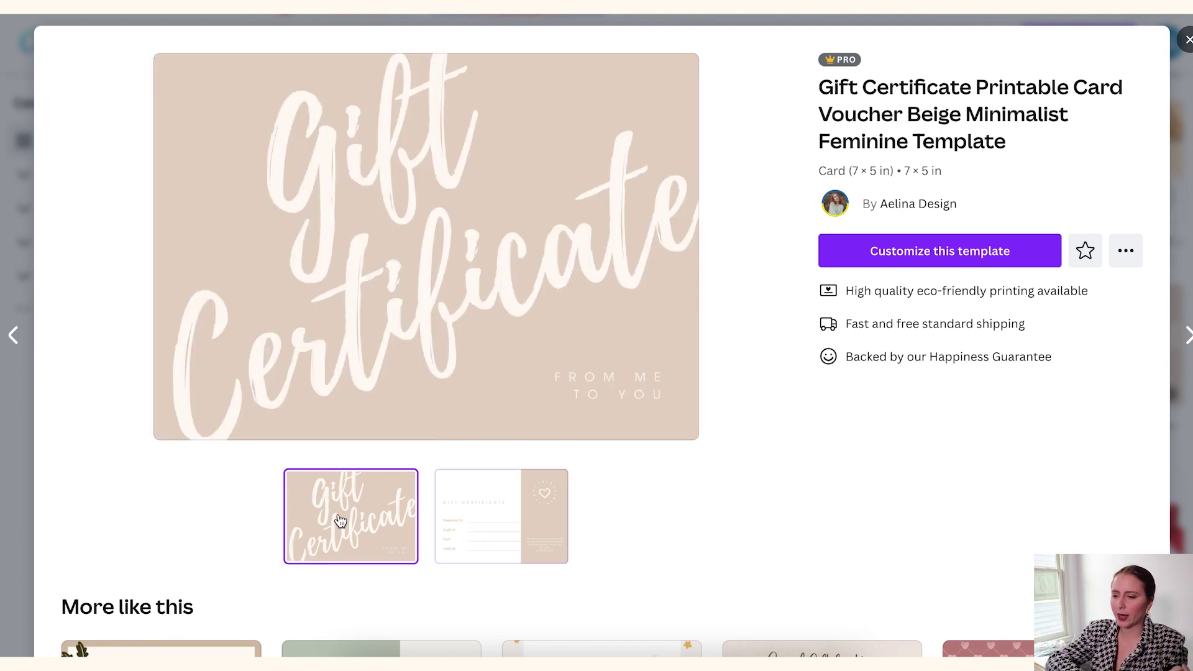
{"action": "left_click", "coordinate": [935, 256]}
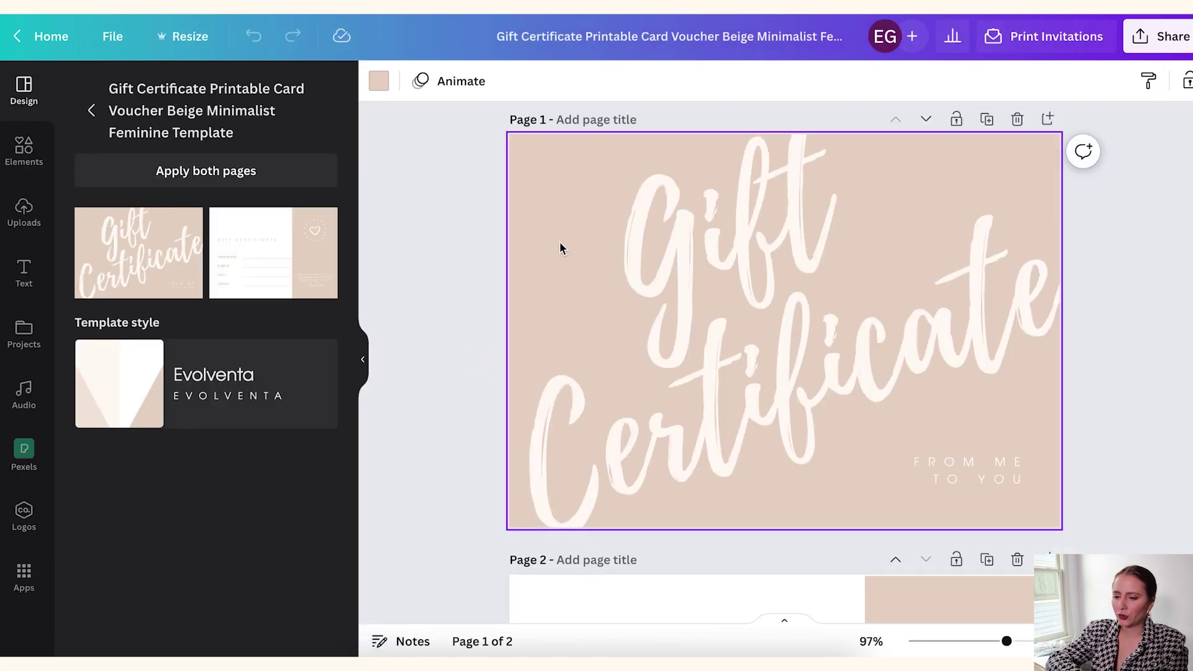
Show the background colour choices for page 1.
{"action": "left_click", "coordinate": [379, 83]}
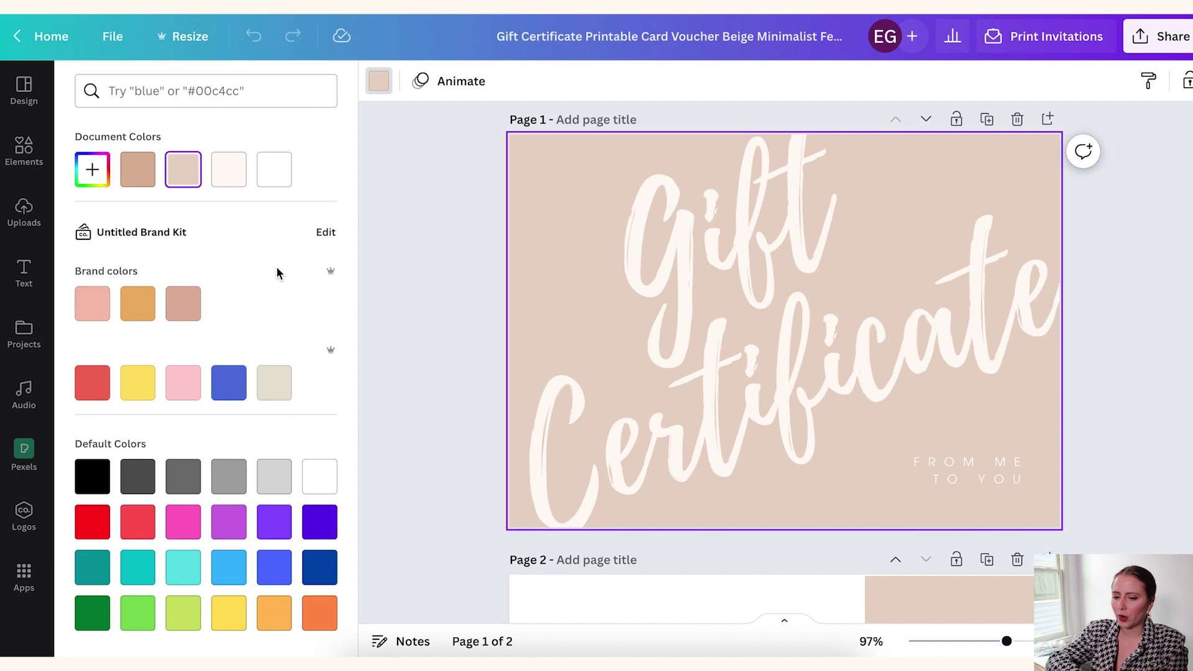
Make page 1's background and page 2's right-hand panel the salmon brand colour.
{"action": "left_click", "coordinate": [185, 386]}
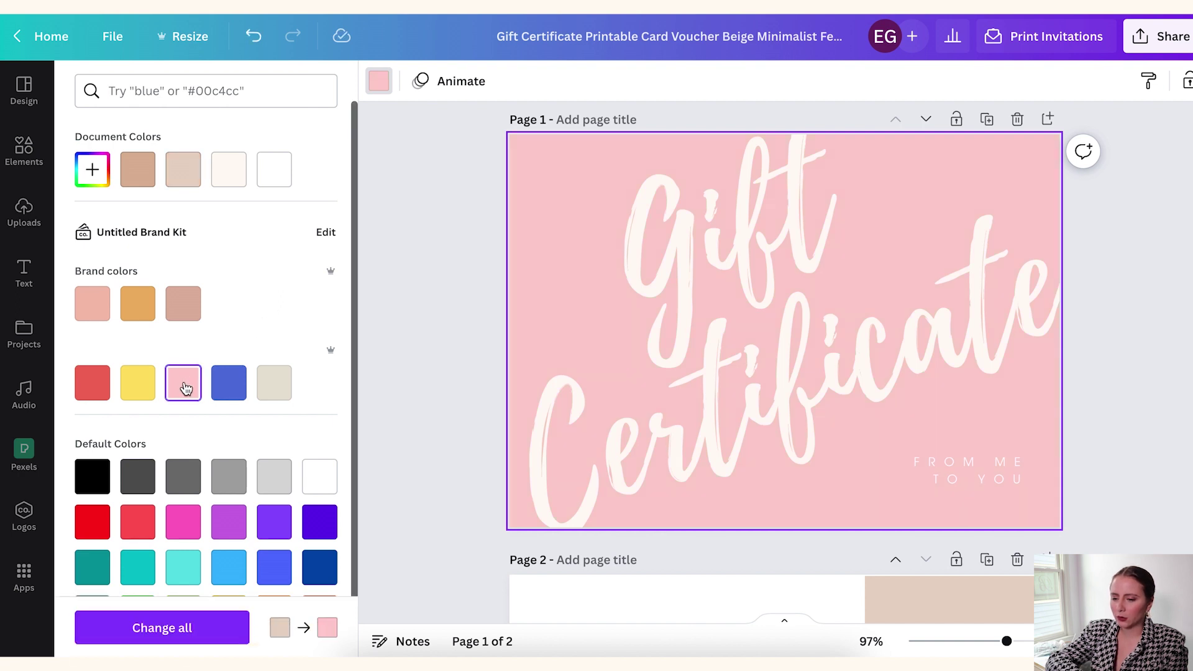
{"action": "left_click", "coordinate": [93, 303]}
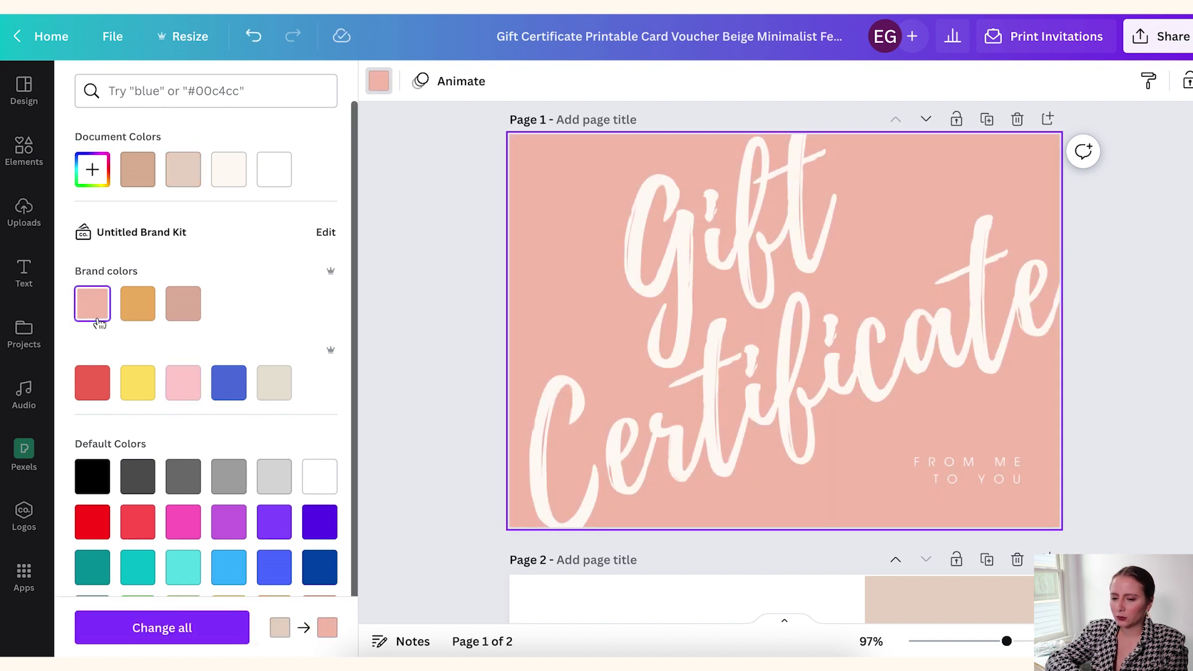
{"action": "left_click", "coordinate": [421, 309]}
{"action": "scroll", "coordinate": [421, 309], "scroll_direction": "down", "scroll_amount": 6}
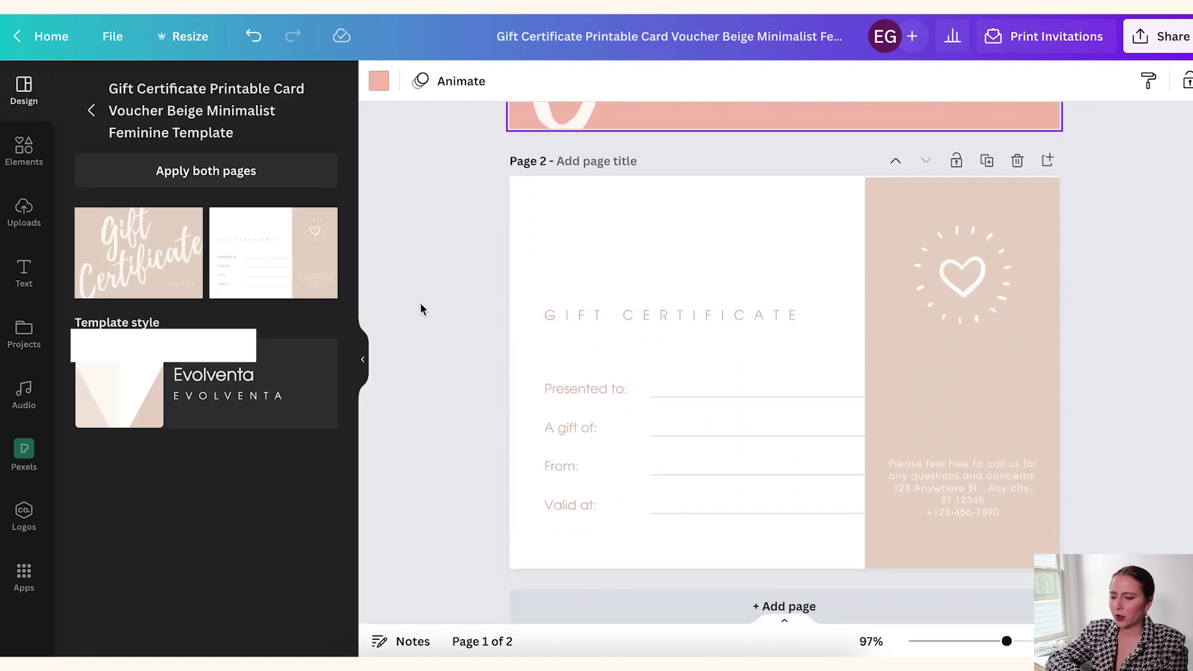
{"action": "left_click", "coordinate": [997, 382]}
{"action": "left_click", "coordinate": [379, 87]}
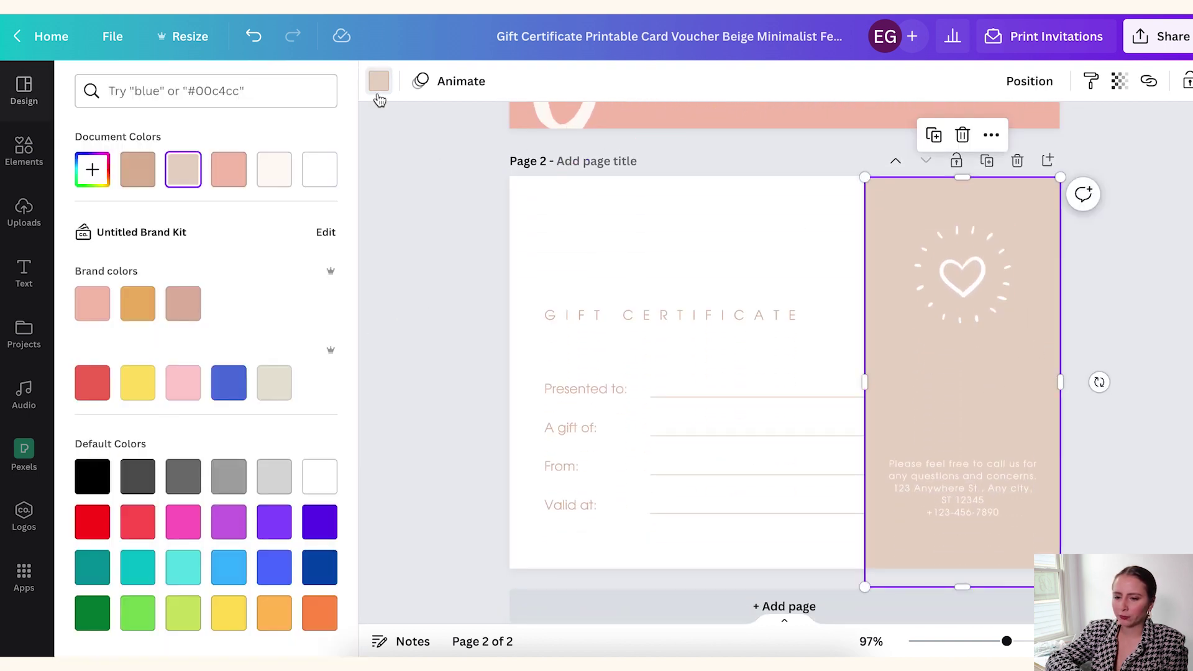
{"action": "left_click", "coordinate": [96, 304]}
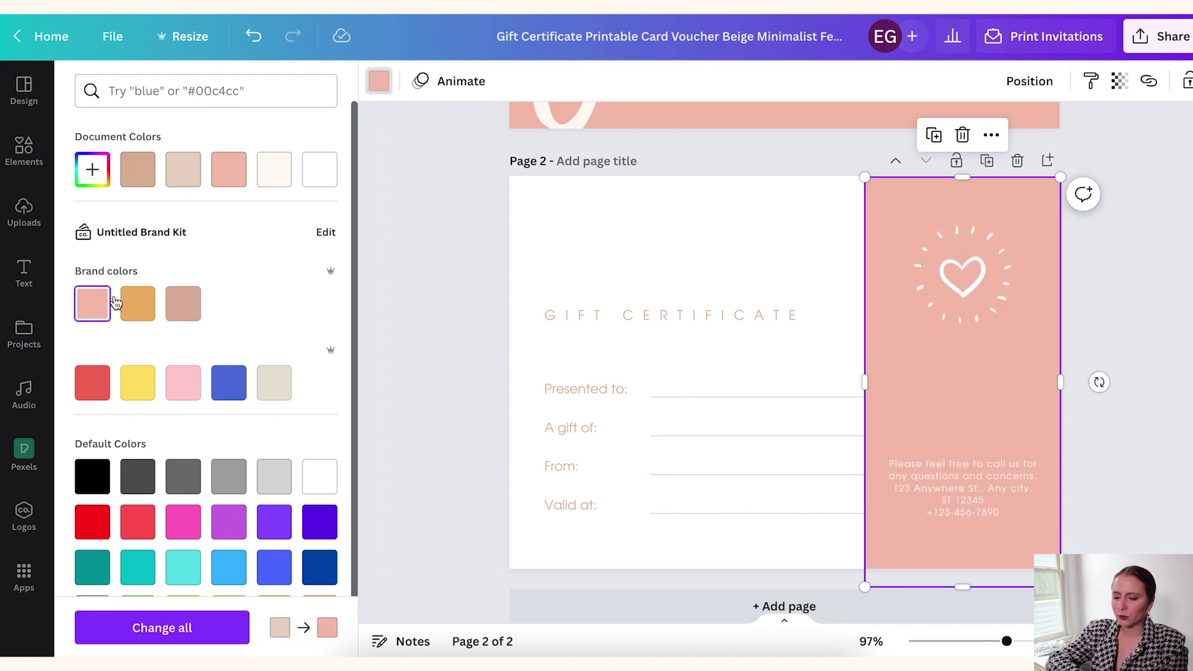
{"action": "left_click", "coordinate": [410, 310]}
Colour the GIFT CERTIFICATE heading salmon.
{"action": "left_click", "coordinate": [633, 317]}
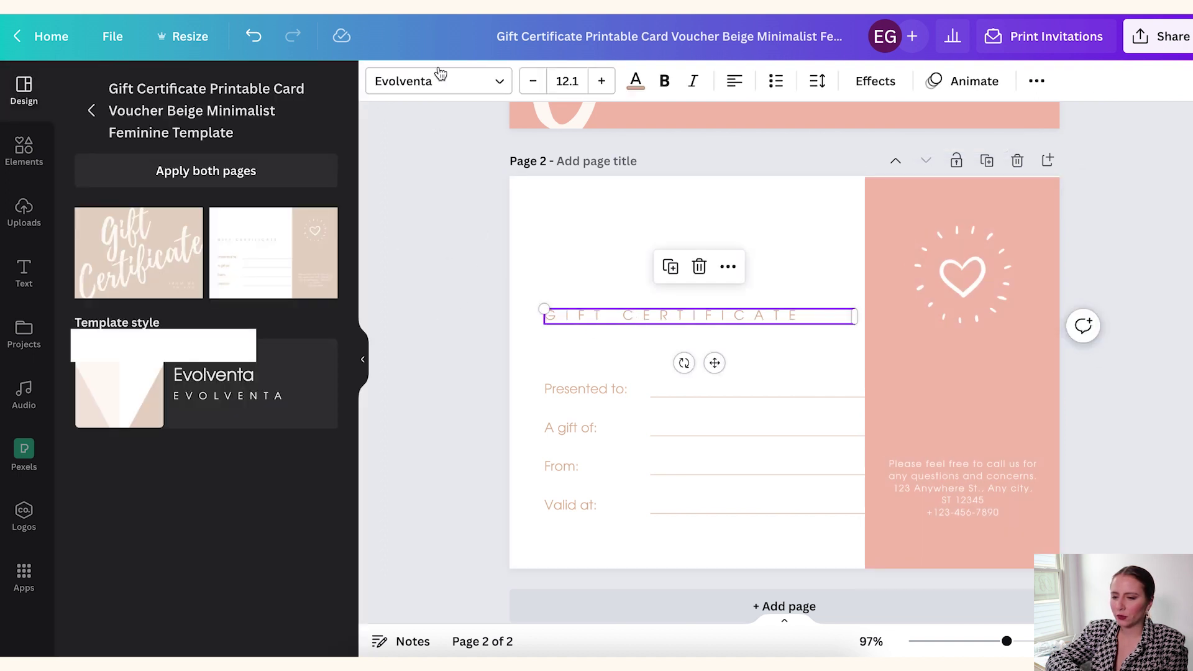
{"action": "left_click", "coordinate": [634, 84]}
{"action": "left_click", "coordinate": [229, 169]}
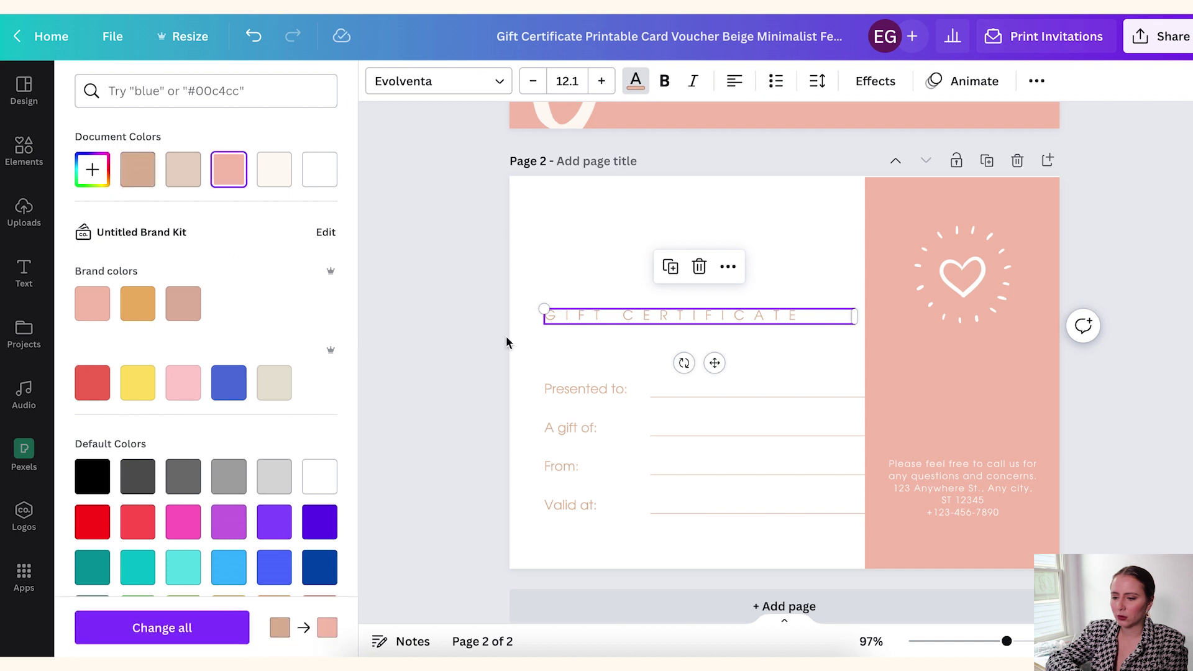
{"action": "key", "text": "Escape"}
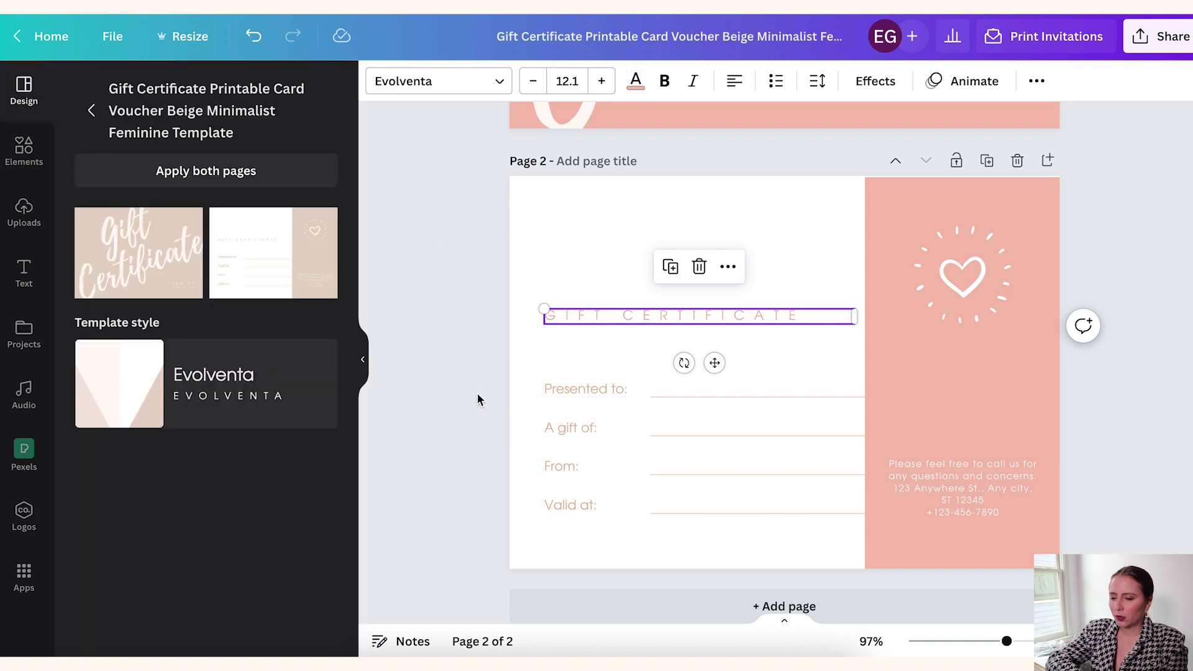
{"action": "left_click", "coordinate": [476, 393]}
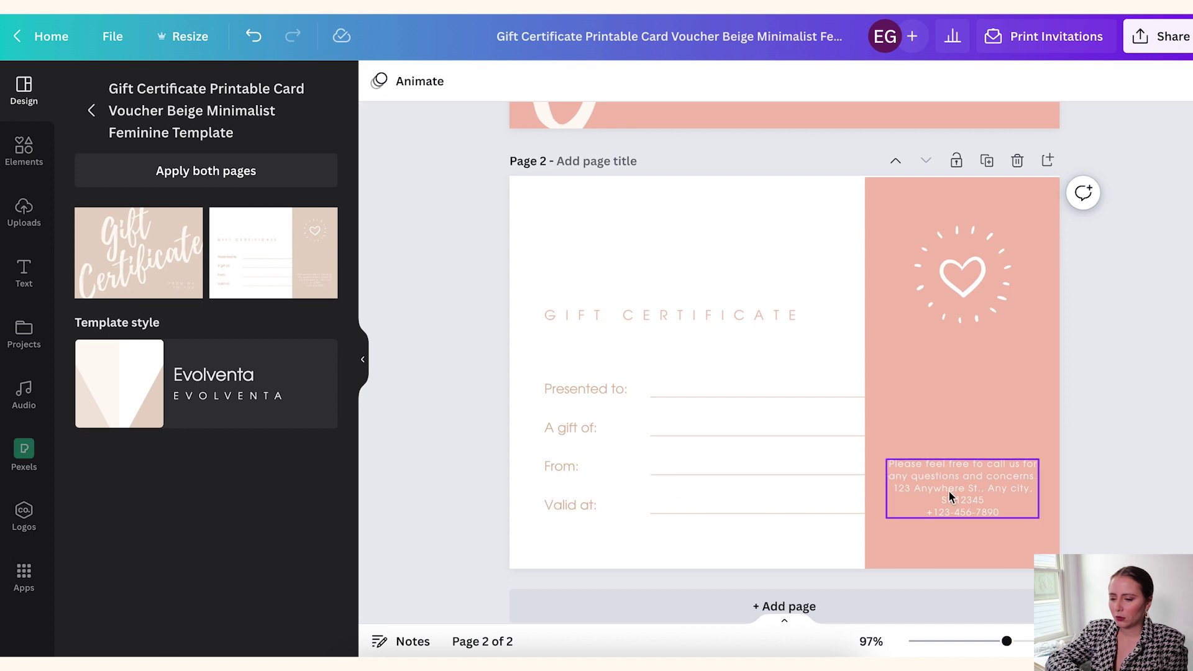
Replace page 2's contact text with the boutique's name and street address.
{"action": "left_click", "coordinate": [969, 479]}
{"action": "left_click", "coordinate": [981, 473]}
{"action": "left_click", "coordinate": [930, 435]}
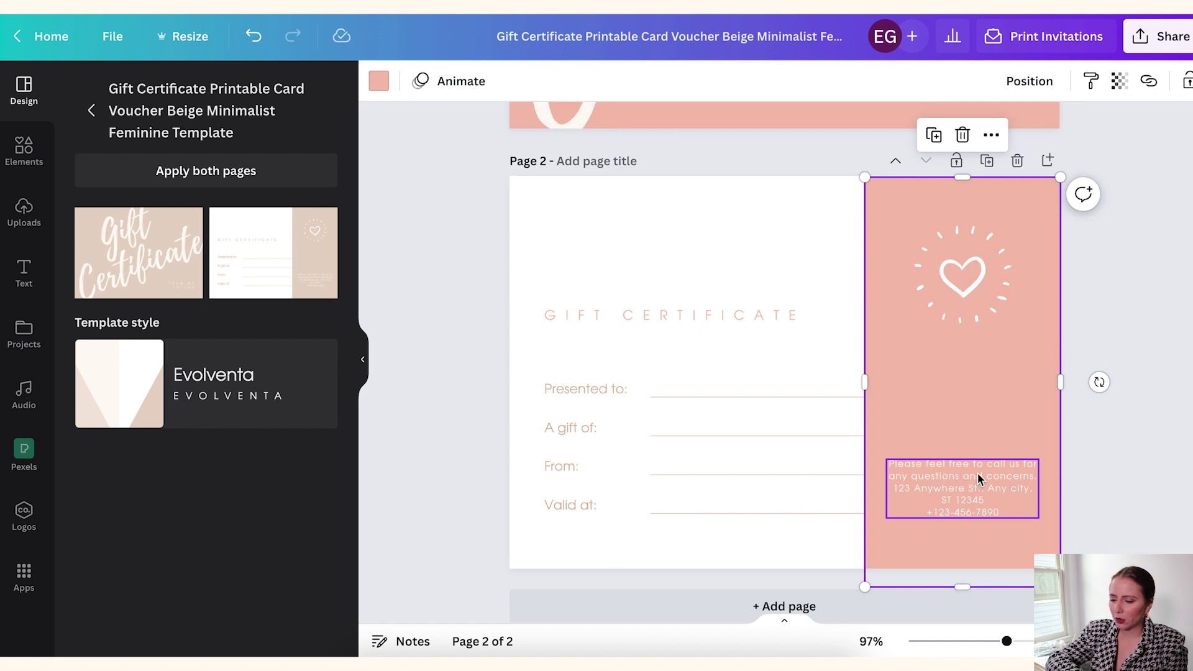
{"action": "double_click", "coordinate": [951, 498]}
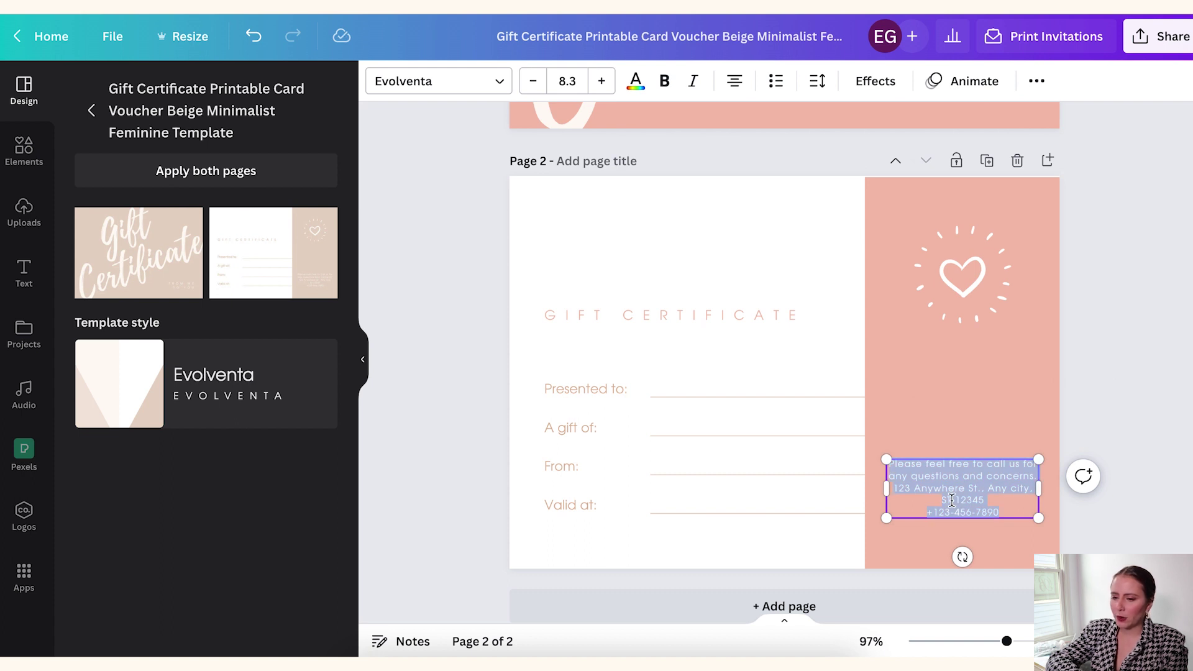
{"action": "key", "text": "BackSpace"}
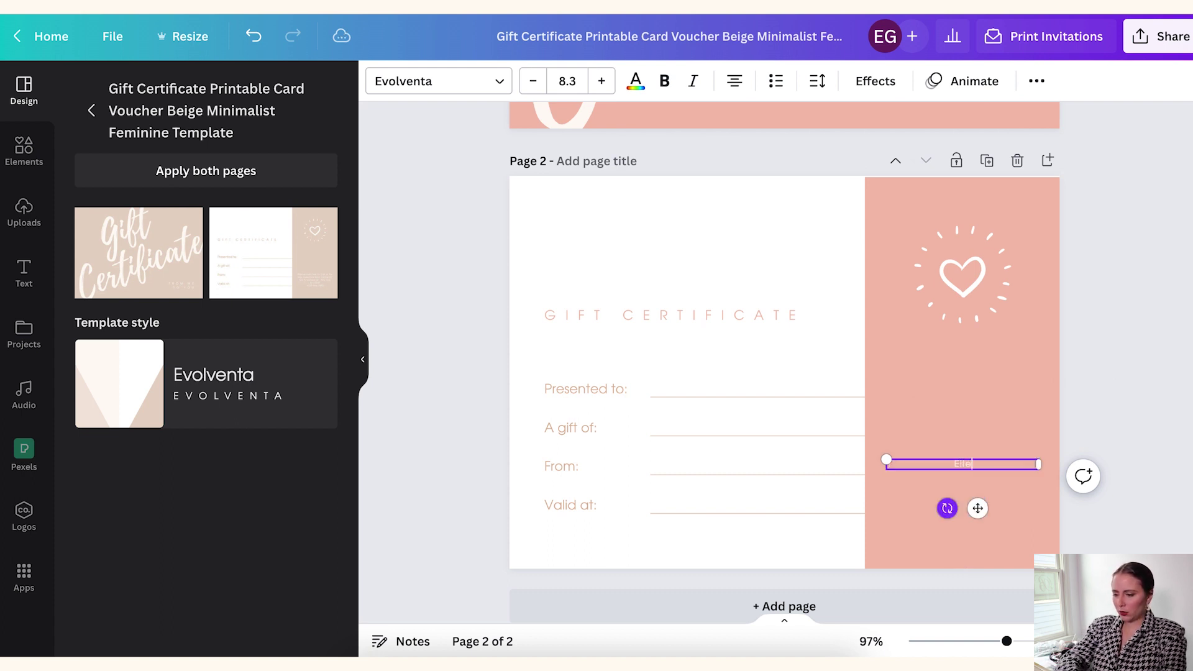
{"action": "type", "text": "Elle's Boutique"}
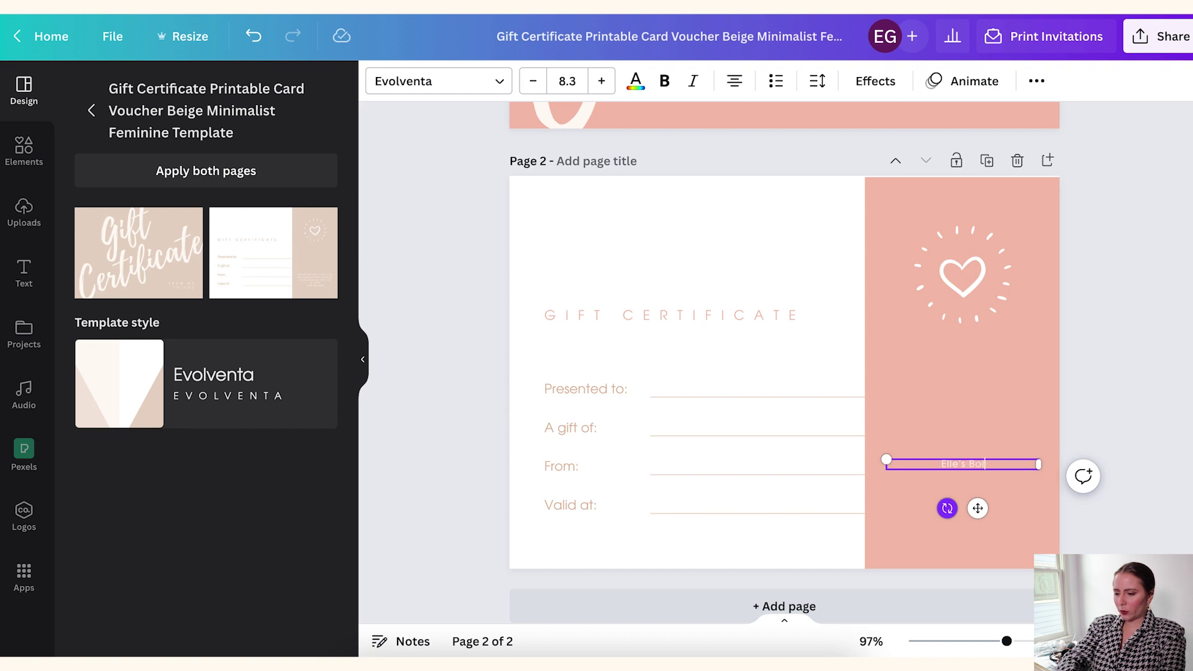
{"action": "key", "text": "Return"}
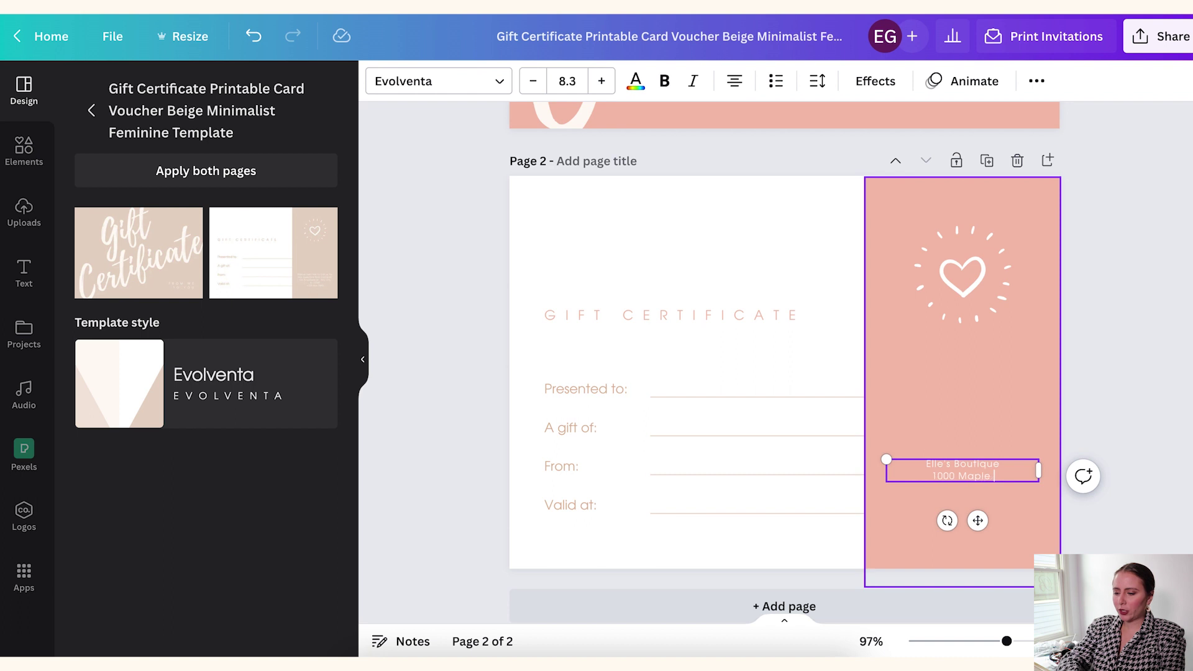
{"action": "type", "text": "r. Atla"}
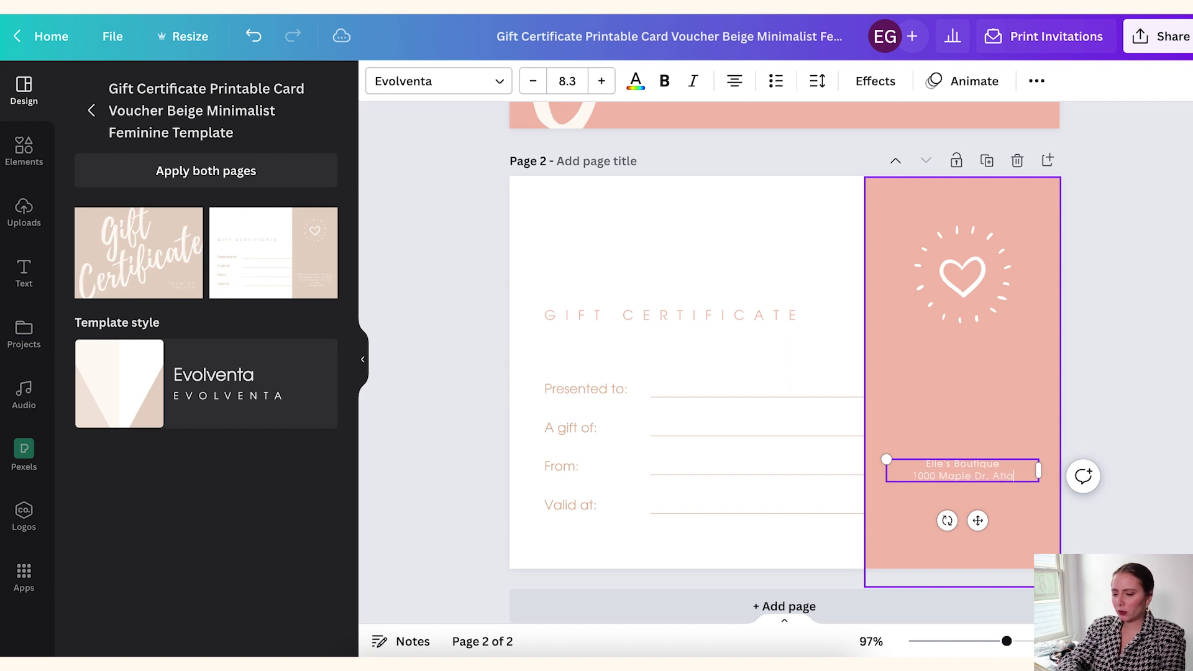
{"action": "type", "text": "nta, GA 30305"}
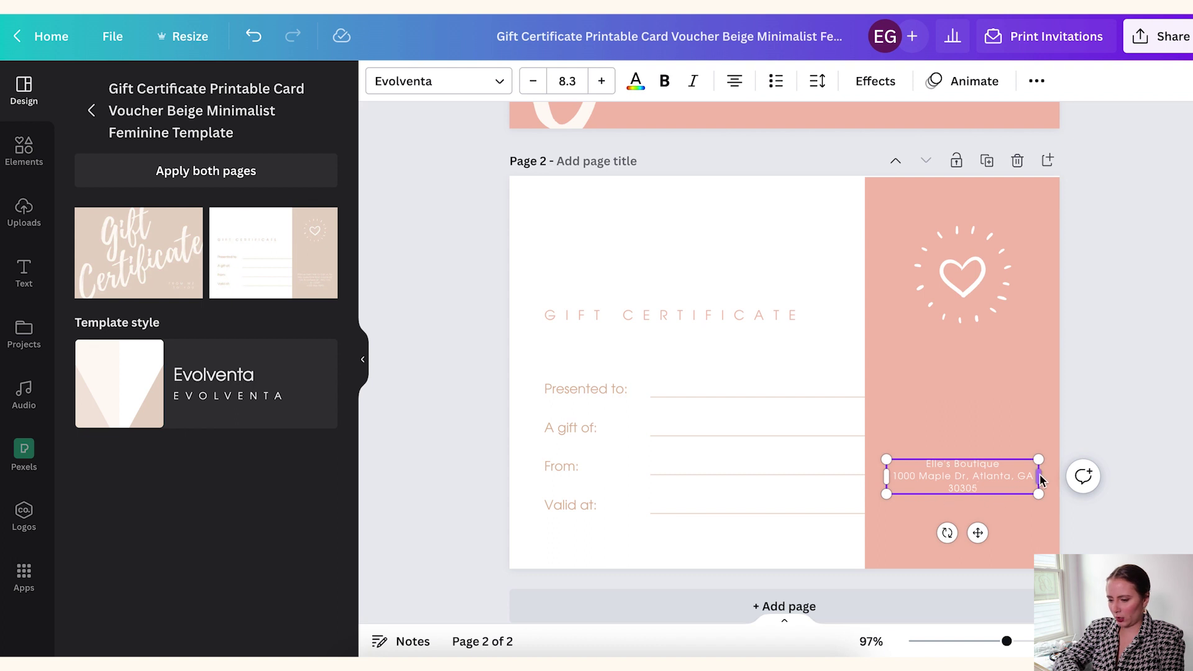
Widen the address text box toward the pink panel's edge.
{"action": "left_click_drag", "start_coordinate": [1039, 475], "coordinate": [970, 474]}
{"action": "left_click", "coordinate": [944, 434]}
{"action": "left_click", "coordinate": [946, 476]}
{"action": "left_click", "coordinate": [1009, 359]}
{"action": "left_click", "coordinate": [956, 255]}
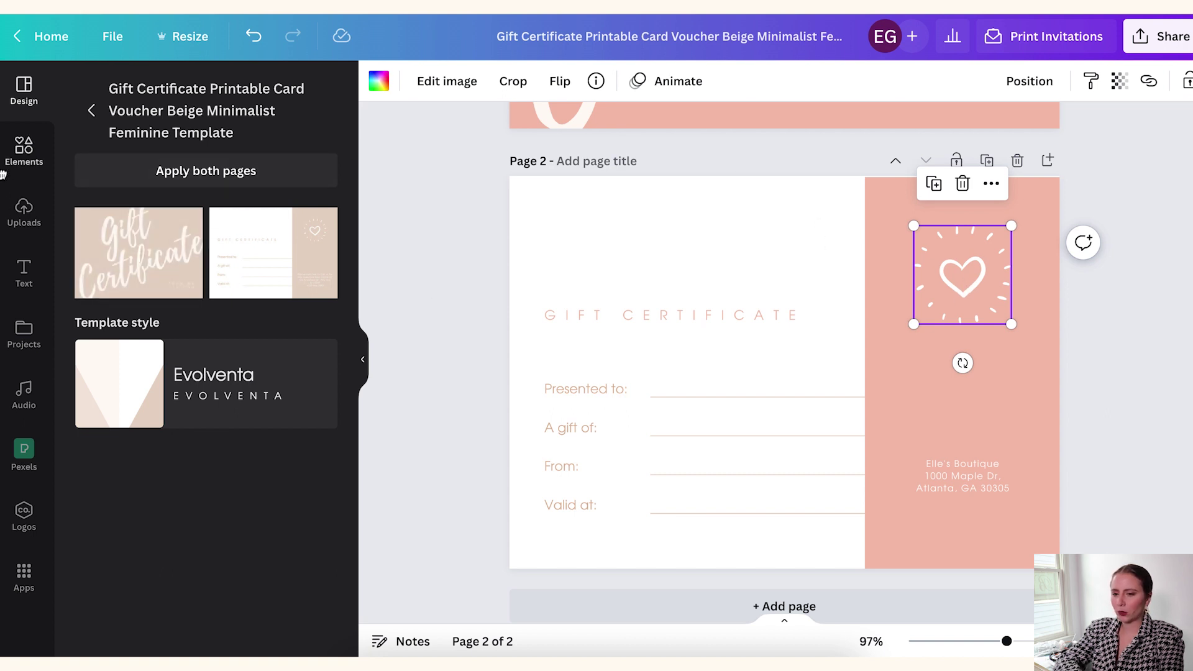
Search Canva elements for 'logo' and add the gold lotus graphic onto the pink panel.
{"action": "left_click", "coordinate": [23, 149]}
{"action": "left_click", "coordinate": [186, 91]}
{"action": "type", "text": "logo"}
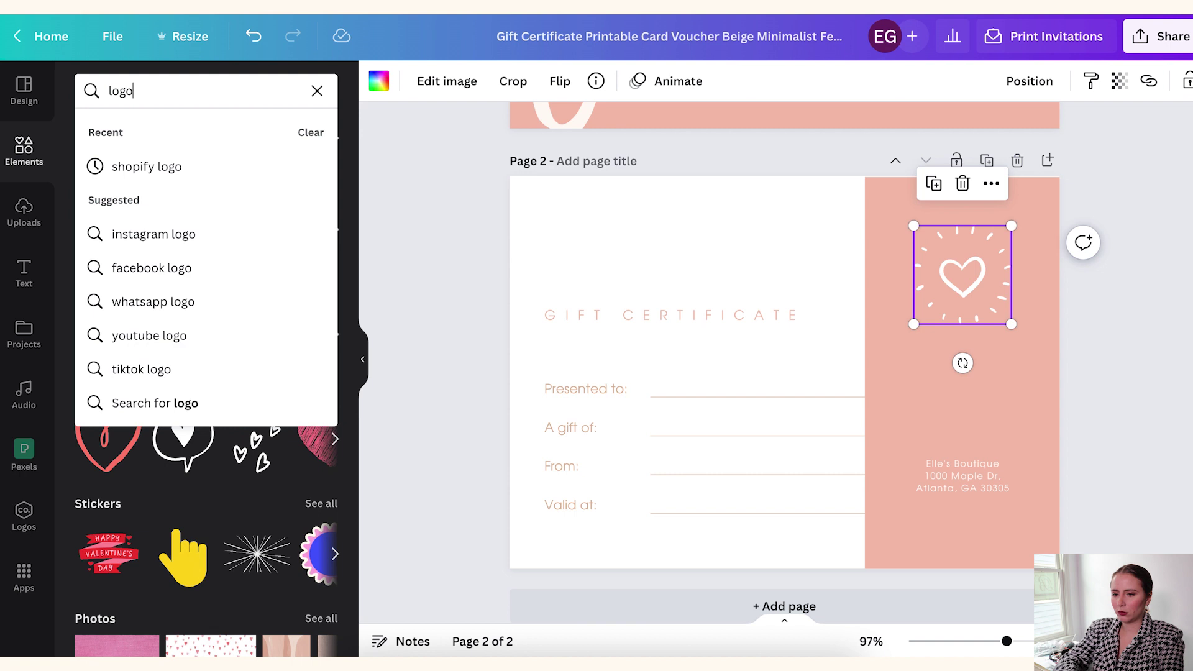
{"action": "key", "text": "Return"}
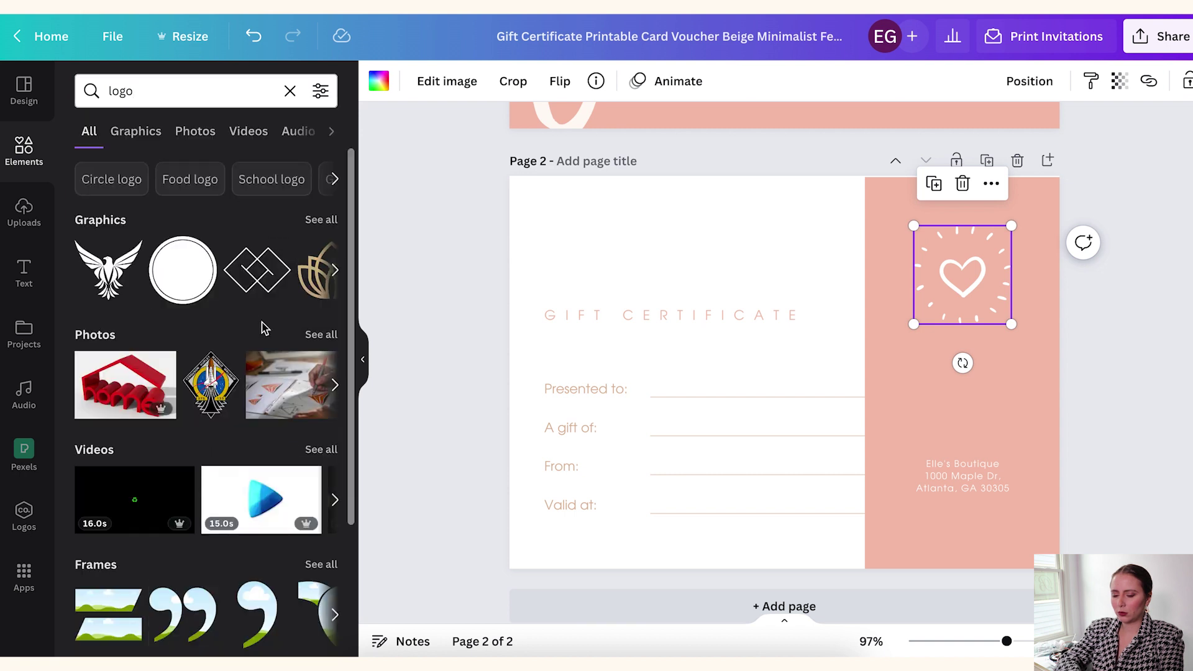
{"action": "scroll", "coordinate": [261, 325], "scroll_direction": "down", "scroll_amount": 2}
{"action": "scroll", "coordinate": [261, 325], "scroll_direction": "up", "scroll_amount": 2}
{"action": "left_click", "coordinate": [318, 220]}
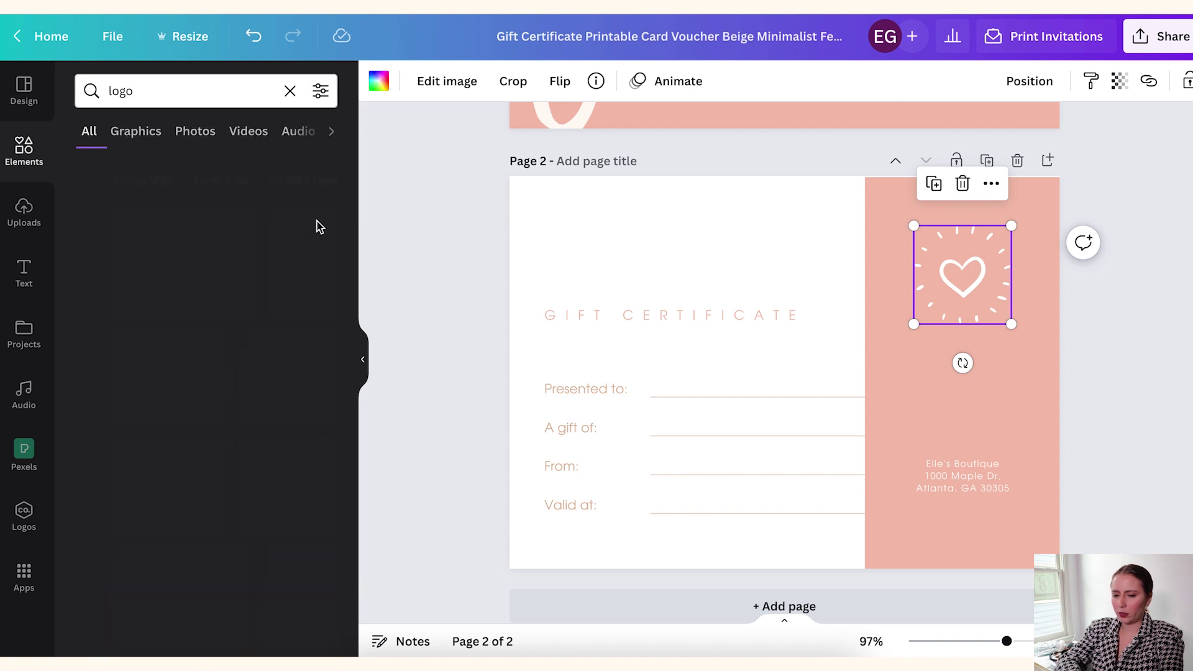
{"action": "scroll", "coordinate": [186, 336], "scroll_direction": "down", "scroll_amount": 2}
{"action": "scroll", "coordinate": [187, 346], "scroll_direction": "down", "scroll_amount": 2}
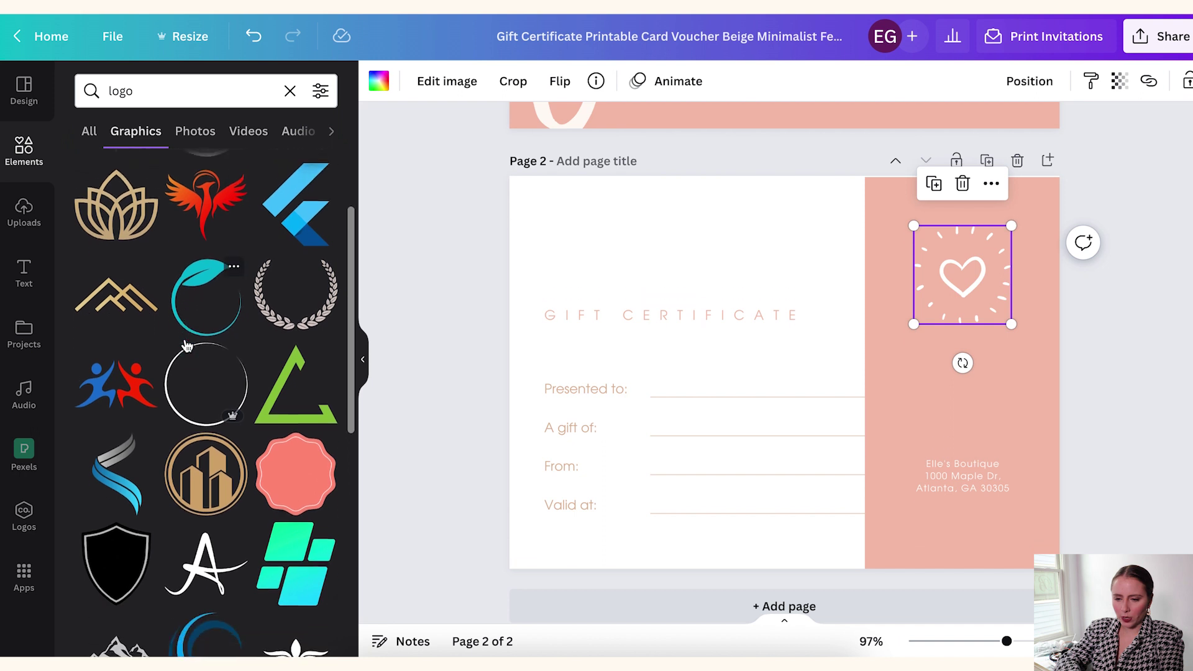
{"action": "scroll", "coordinate": [180, 348], "scroll_direction": "up", "scroll_amount": 4}
{"action": "left_click", "coordinate": [116, 365]}
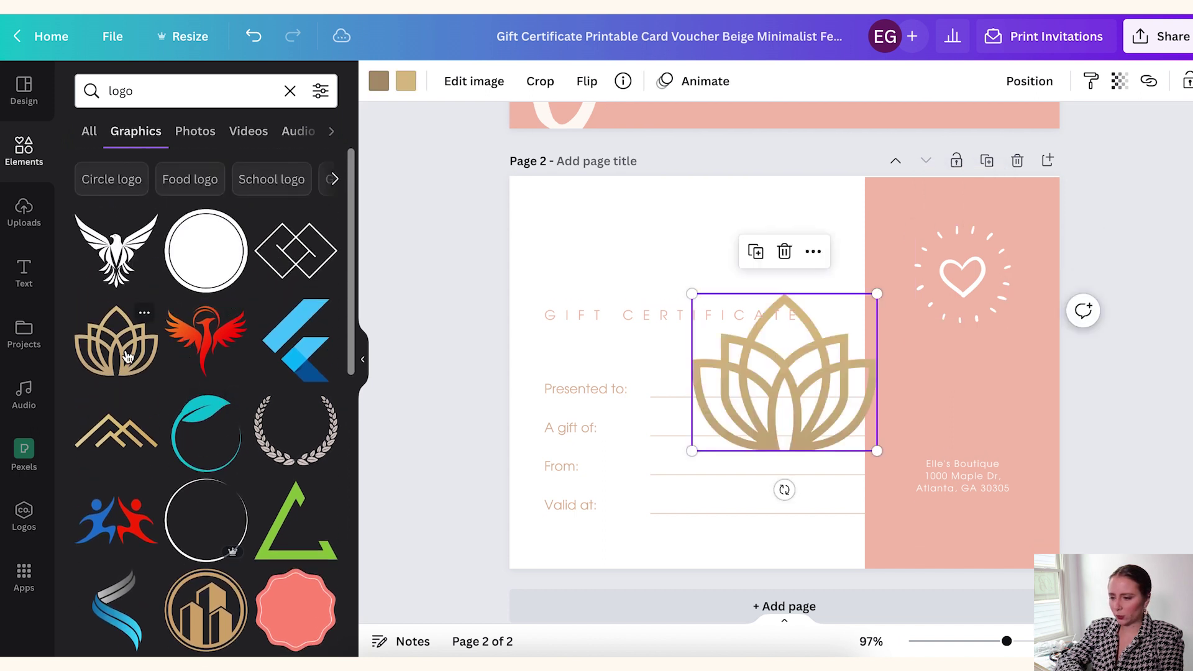
{"action": "left_click_drag", "start_coordinate": [852, 350], "coordinate": [1024, 334]}
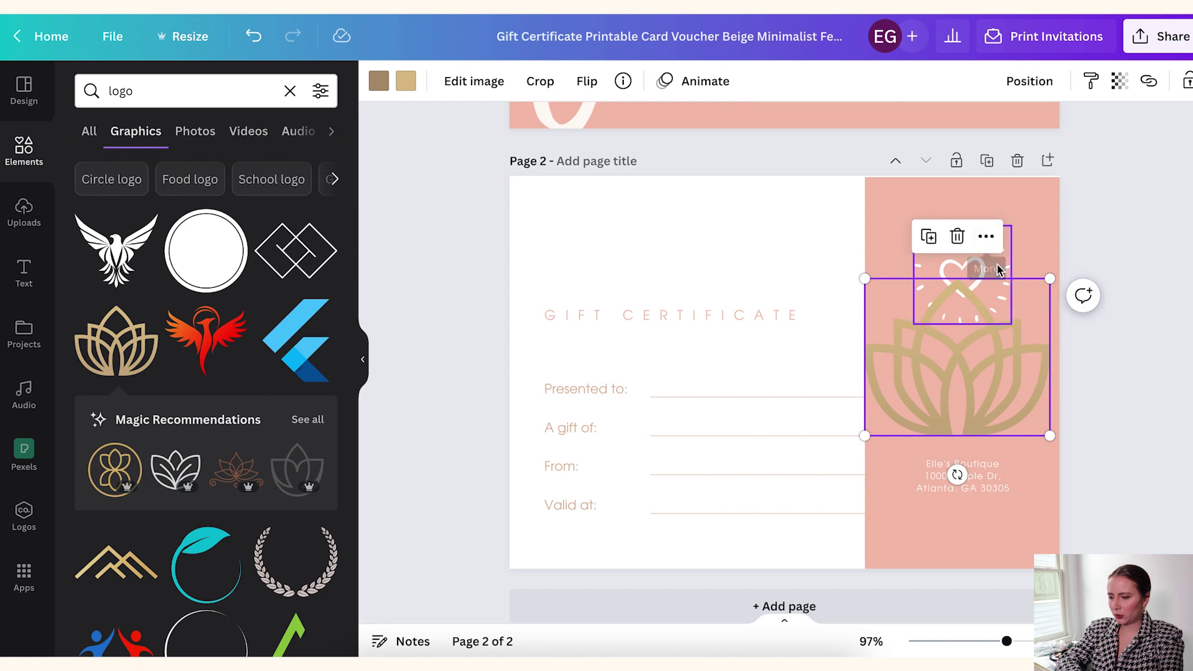
Delete the heart graphic and place the lotus, shrunk small, at the panel's top.
{"action": "left_click", "coordinate": [994, 265]}
{"action": "key", "text": "Delete"}
{"action": "left_click", "coordinate": [1000, 343]}
{"action": "left_click_drag", "start_coordinate": [1001, 344], "coordinate": [1019, 267]}
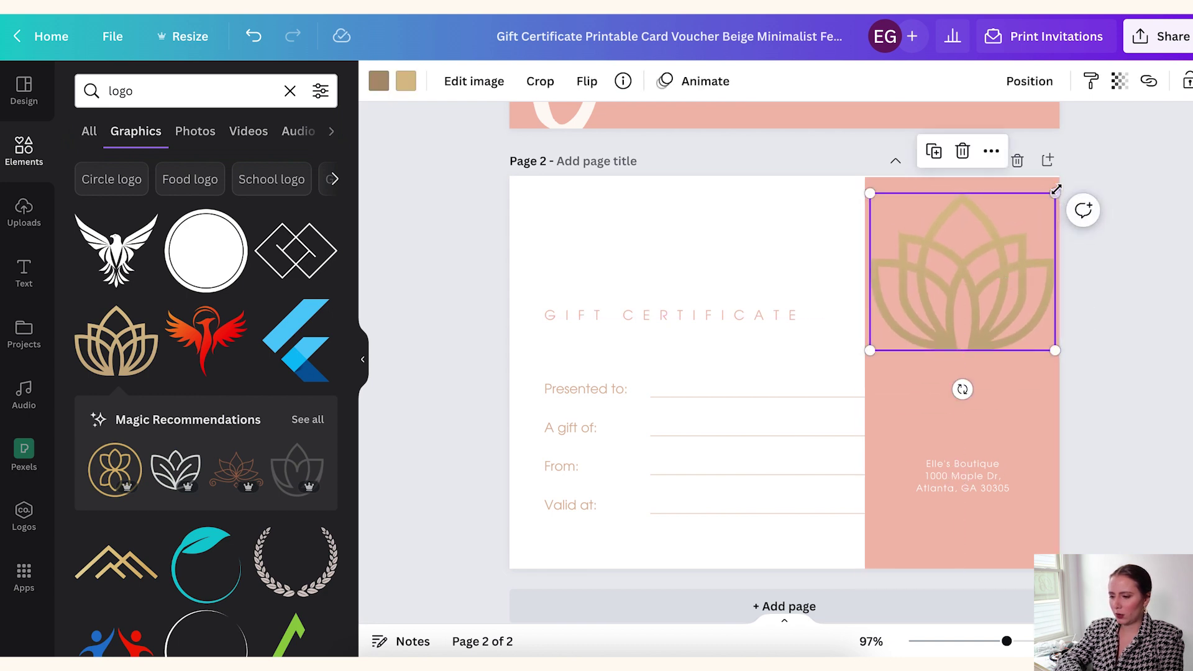
{"action": "left_click_drag", "start_coordinate": [1055, 193], "coordinate": [971, 251]}
{"action": "left_click", "coordinate": [1047, 314]}
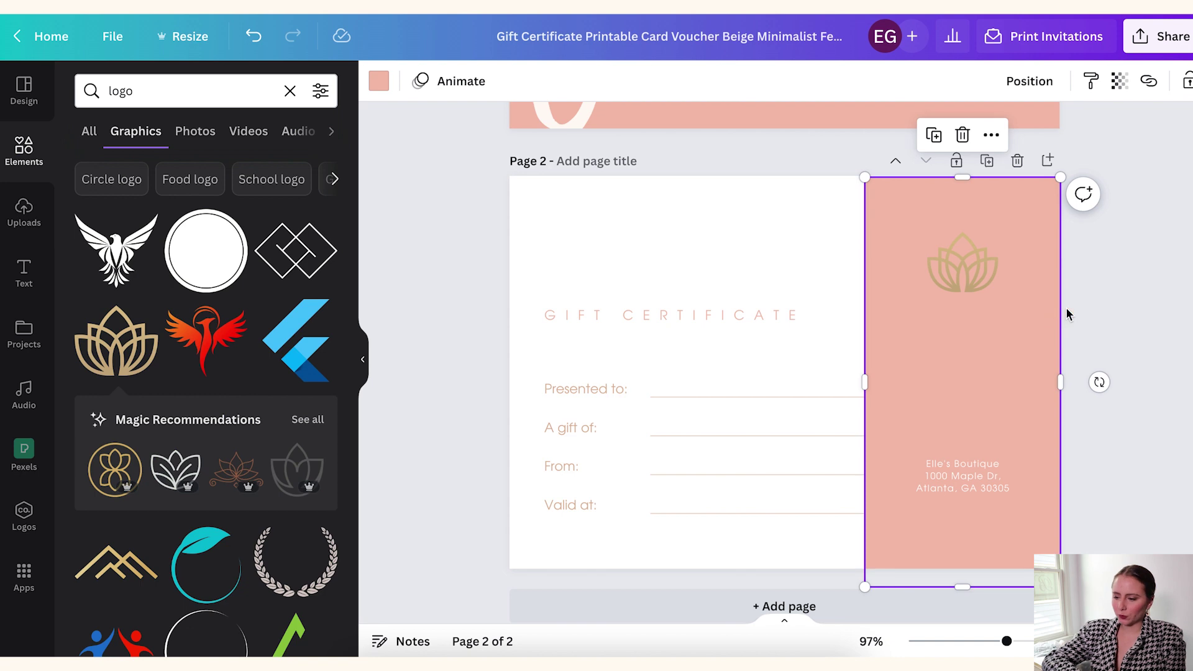
Download all pages as a PNG zip via Share > Download, dismissing the Canva Print pop-up.
{"action": "left_click", "coordinate": [1128, 309]}
{"action": "scroll", "coordinate": [713, 356], "scroll_direction": "up", "scroll_amount": 6}
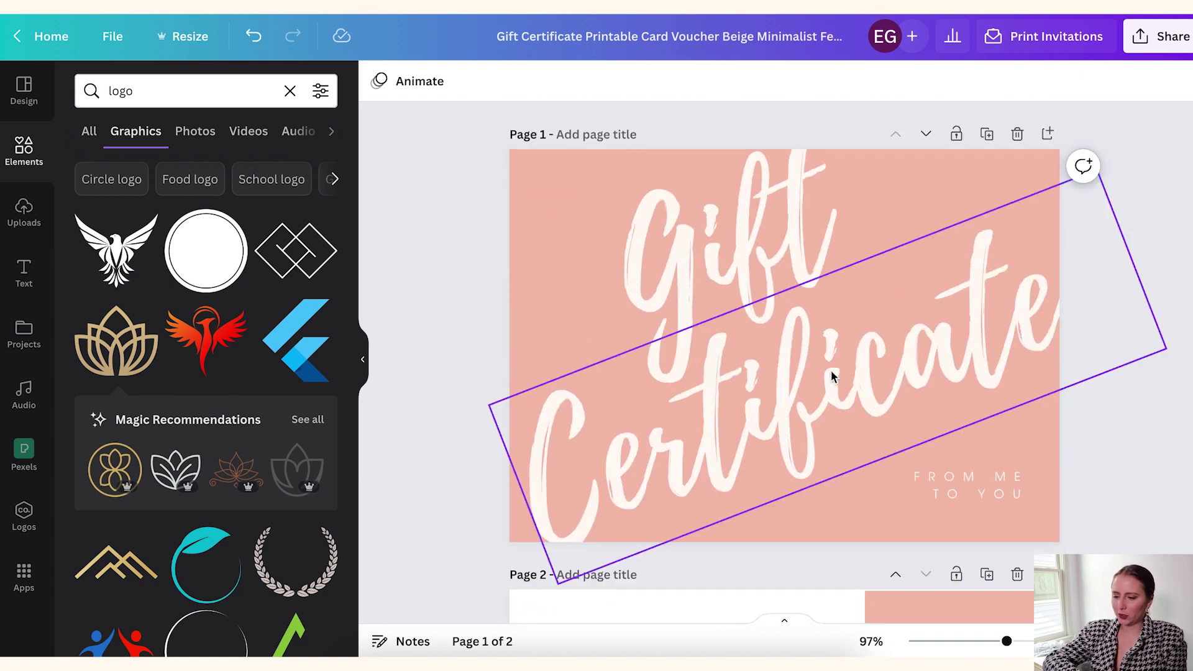
{"action": "scroll", "coordinate": [833, 376], "scroll_direction": "down", "scroll_amount": 5}
{"action": "scroll", "coordinate": [833, 376], "scroll_direction": "up", "scroll_amount": 5}
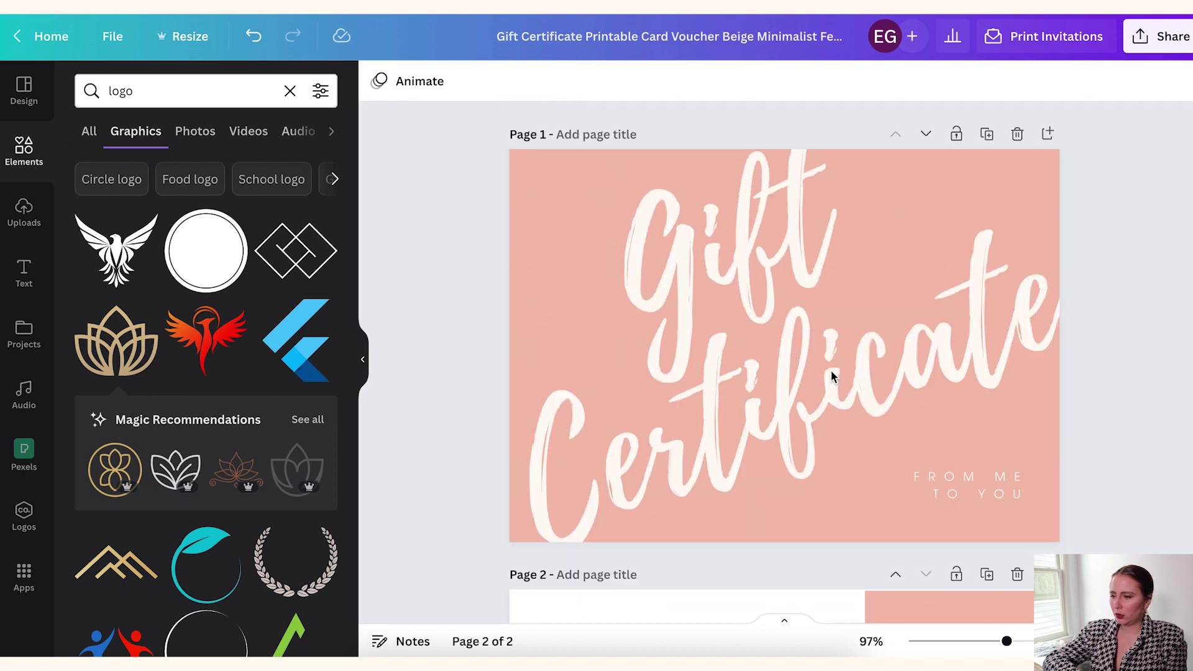
{"action": "left_click", "coordinate": [1159, 38]}
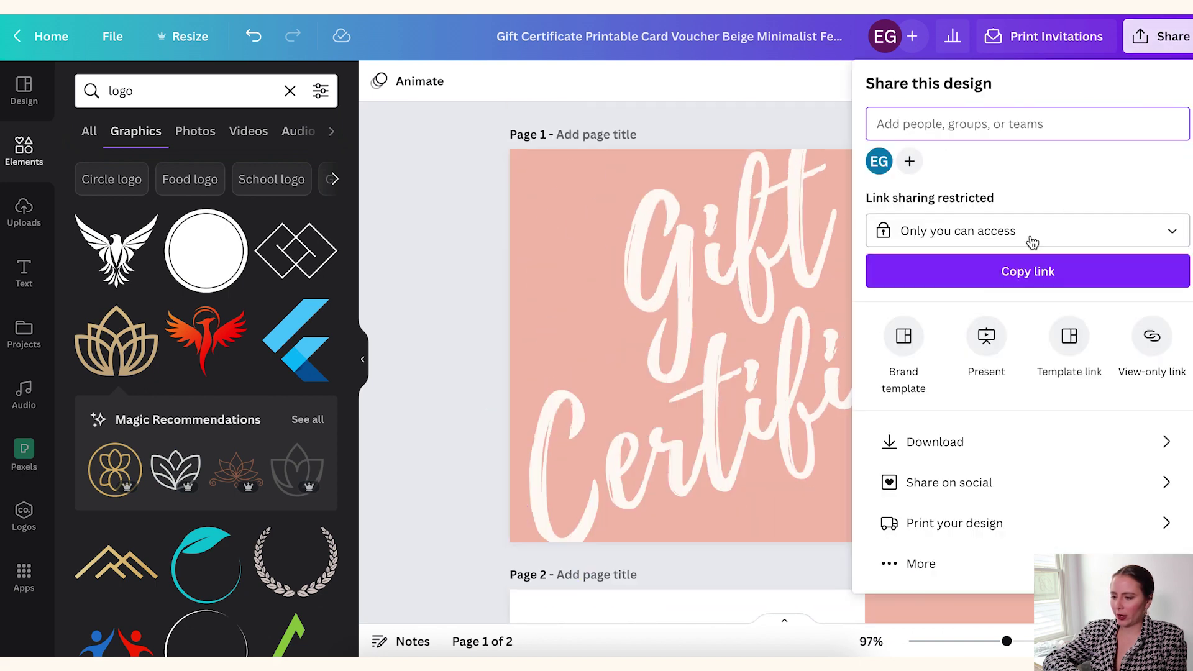
{"action": "left_click", "coordinate": [953, 442]}
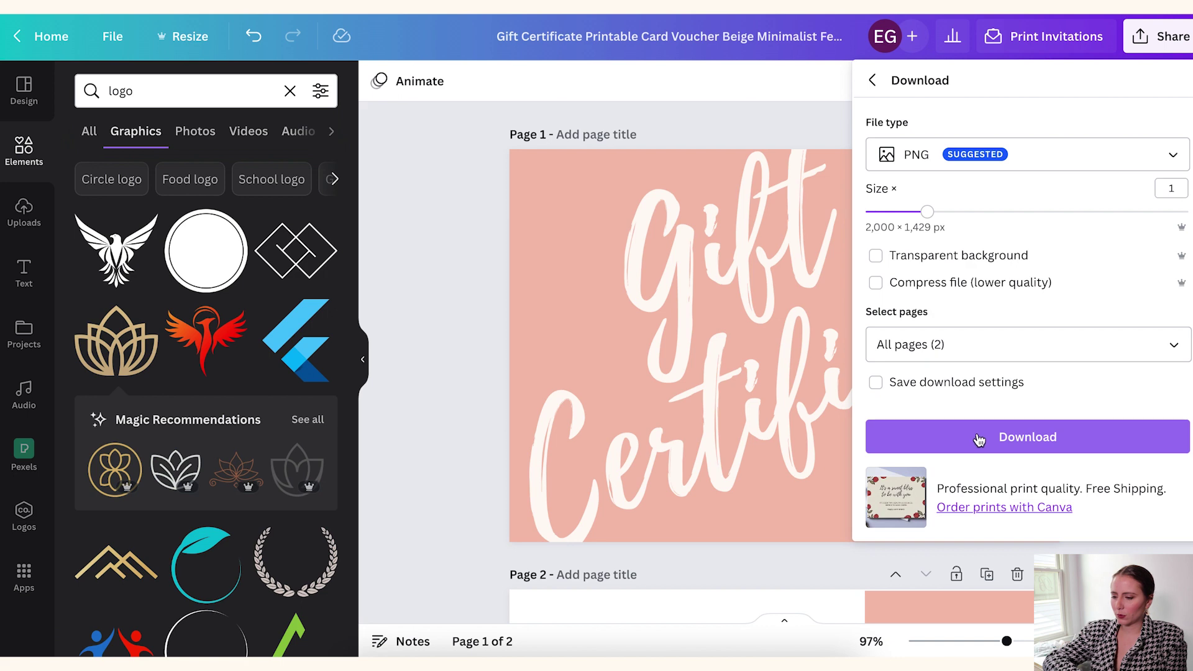
{"action": "left_click", "coordinate": [979, 438]}
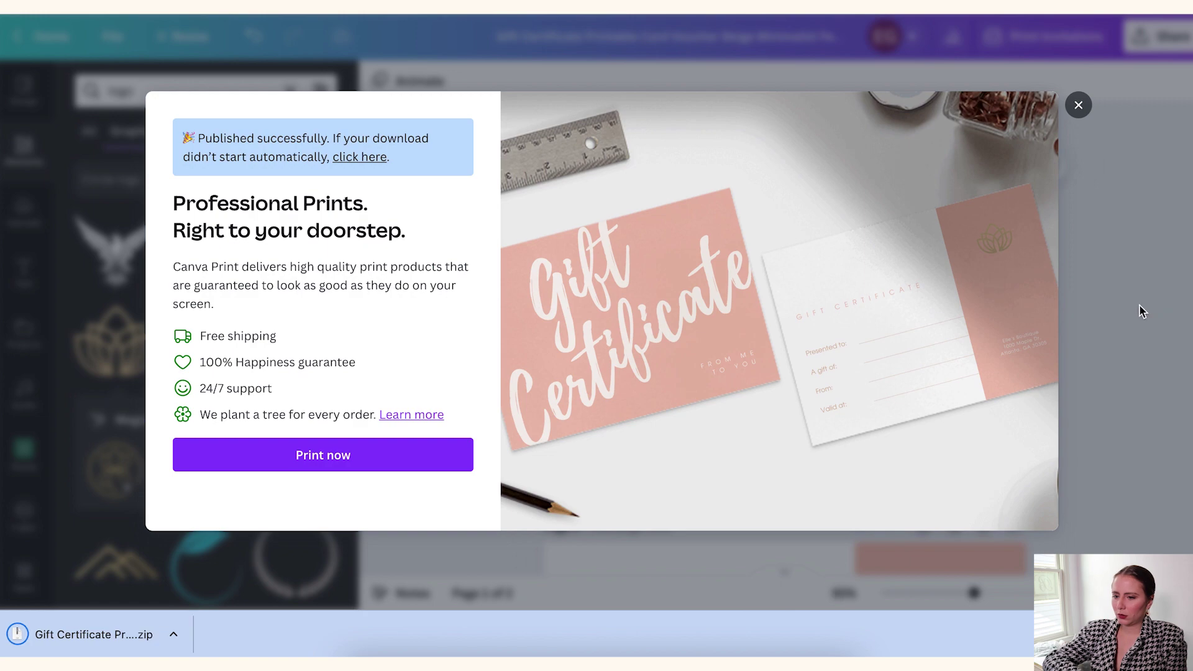
{"action": "left_click", "coordinate": [1142, 310]}
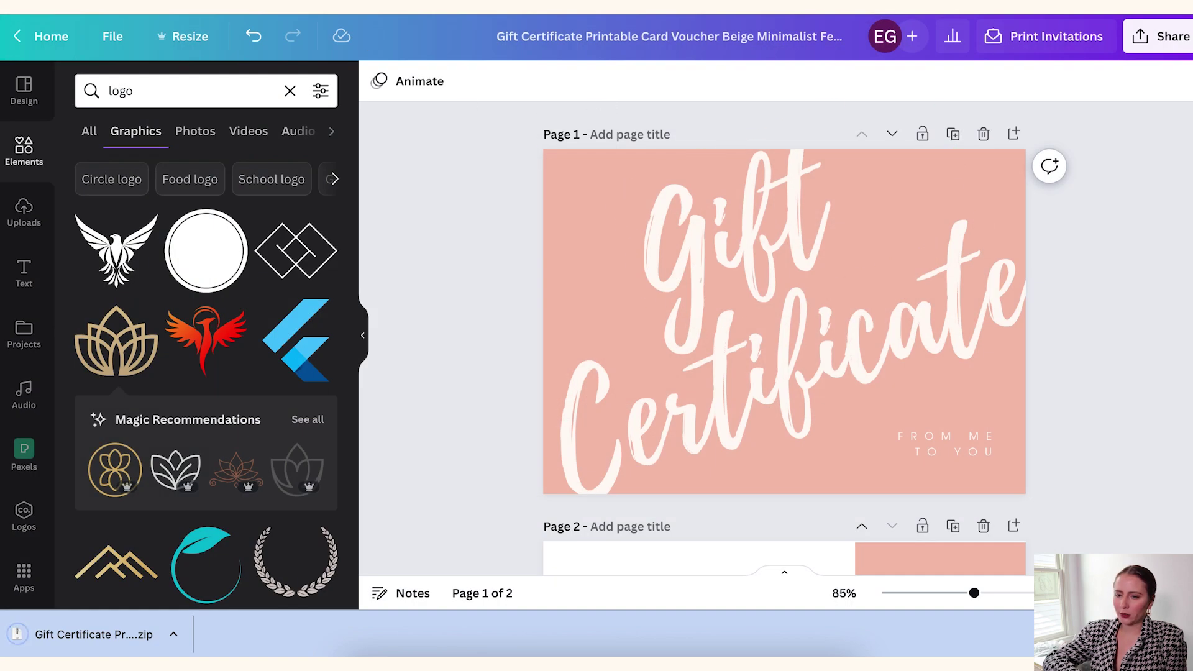
{"action": "left_click", "coordinate": [230, 6]}
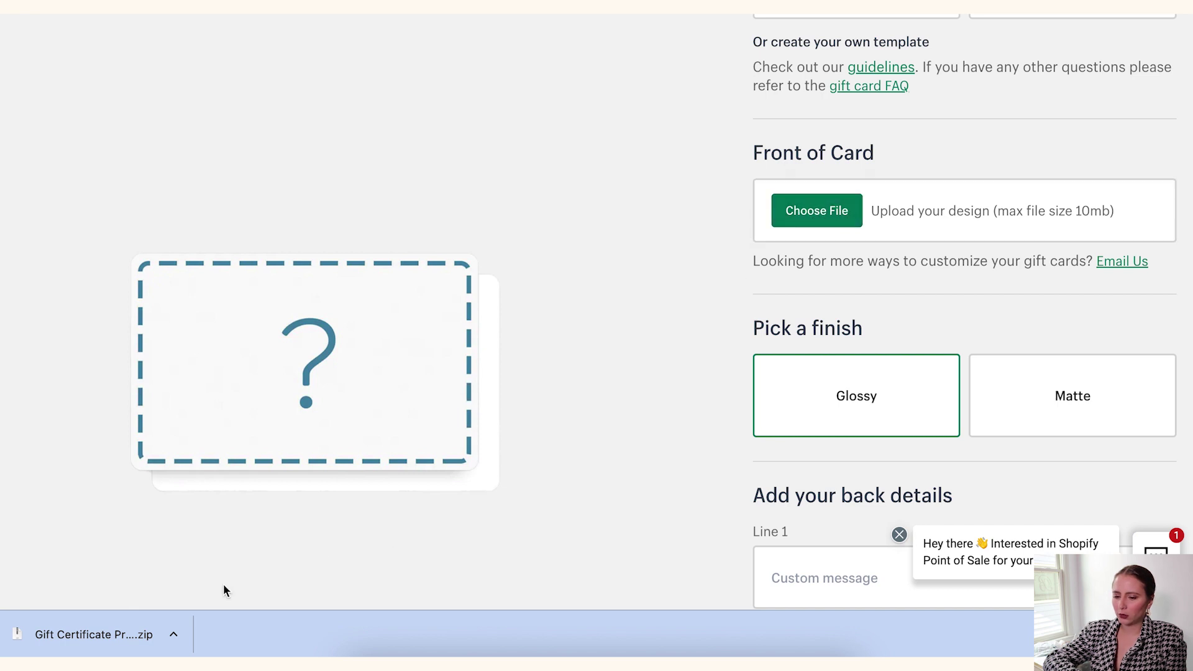
Extract the gift certificate zip into a folder containing 1.png and 2.png.
{"action": "left_click", "coordinate": [154, 634]}
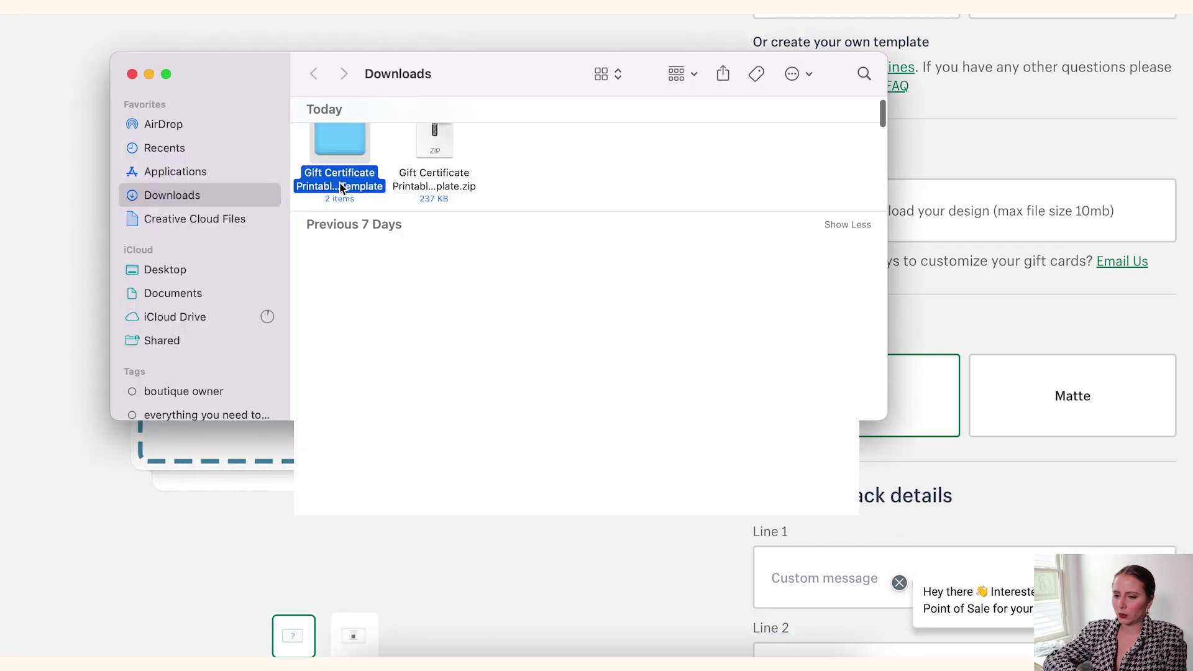
{"action": "double_click", "coordinate": [340, 184]}
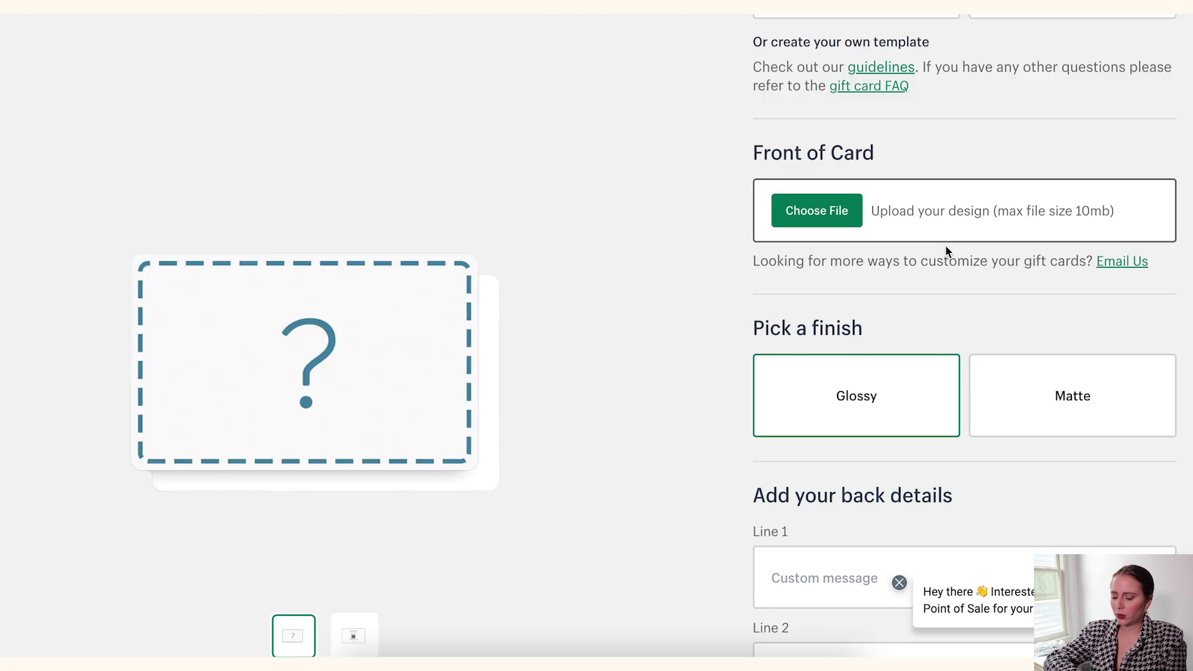
{"action": "left_click", "coordinate": [816, 214]}
Upload 1.png from the Gift Certificate folder as the card's front image.
{"action": "double_click", "coordinate": [527, 219]}
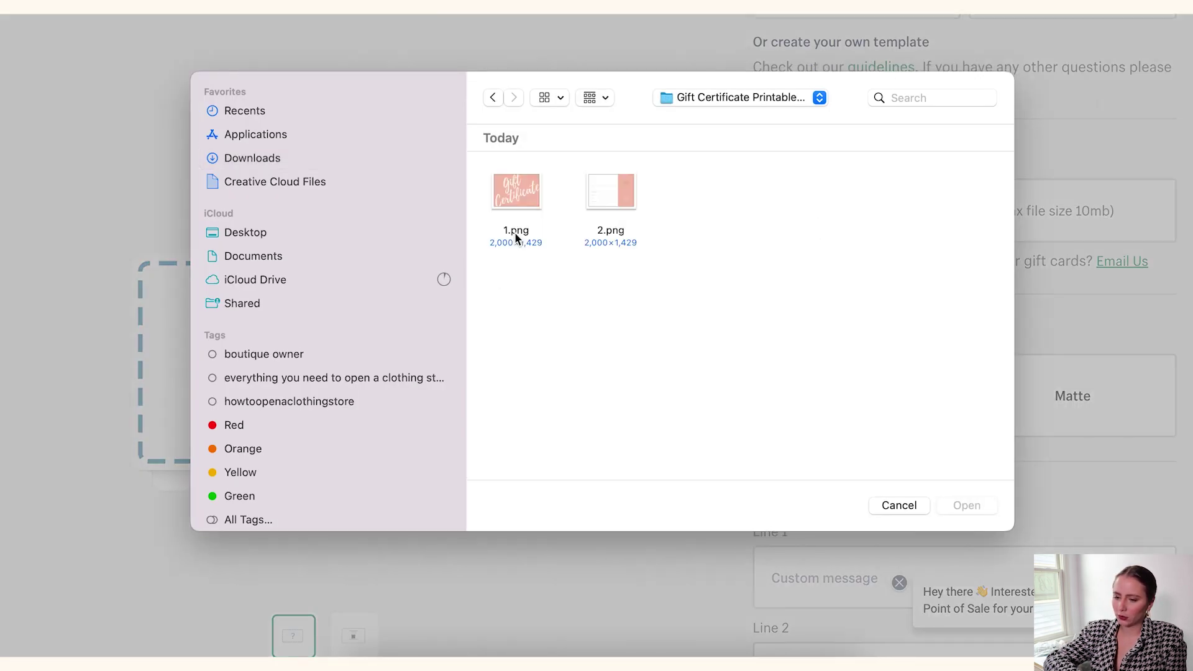
{"action": "double_click", "coordinate": [513, 197]}
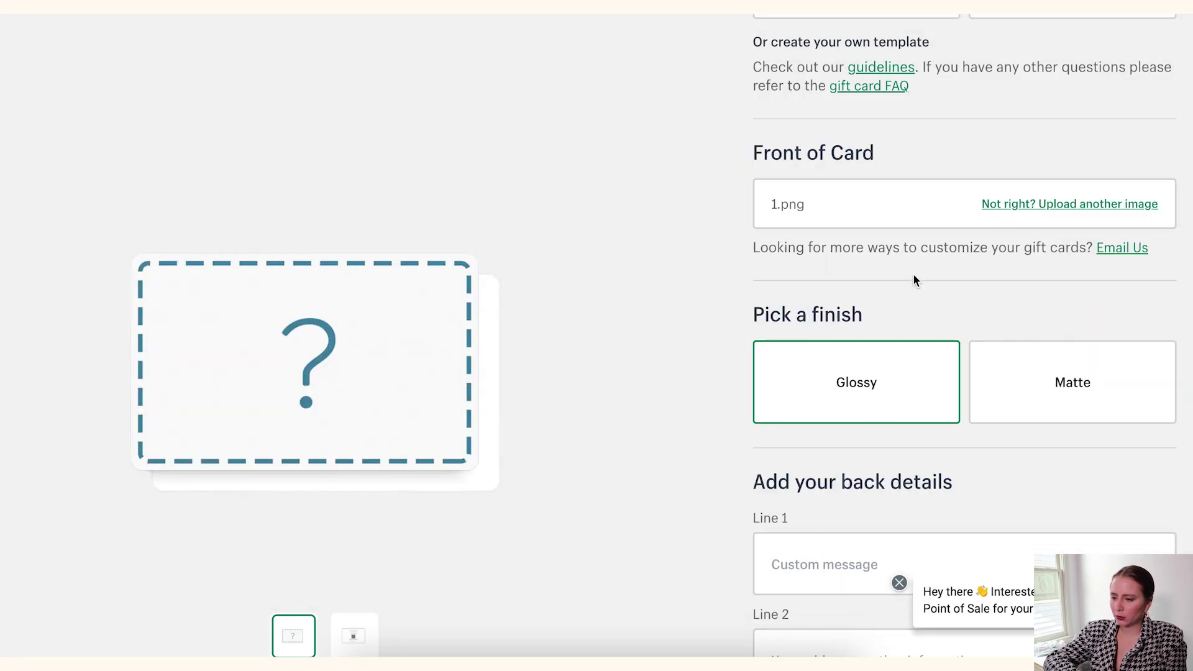
{"action": "scroll", "coordinate": [913, 279], "scroll_direction": "down", "scroll_amount": 2}
{"action": "scroll", "coordinate": [914, 279], "scroll_direction": "up", "scroll_amount": 1}
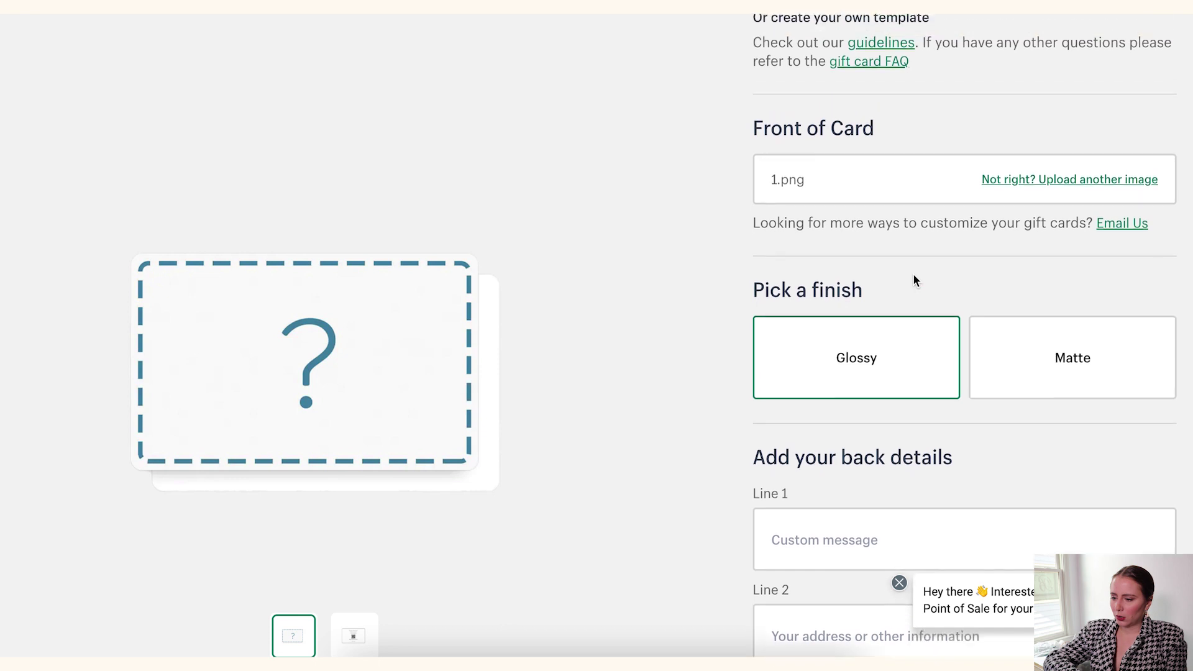
{"action": "scroll", "coordinate": [914, 280], "scroll_direction": "down", "scroll_amount": 2}
{"action": "scroll", "coordinate": [913, 279], "scroll_direction": "down", "scroll_amount": 3}
{"action": "scroll", "coordinate": [913, 277], "scroll_direction": "down", "scroll_amount": 2}
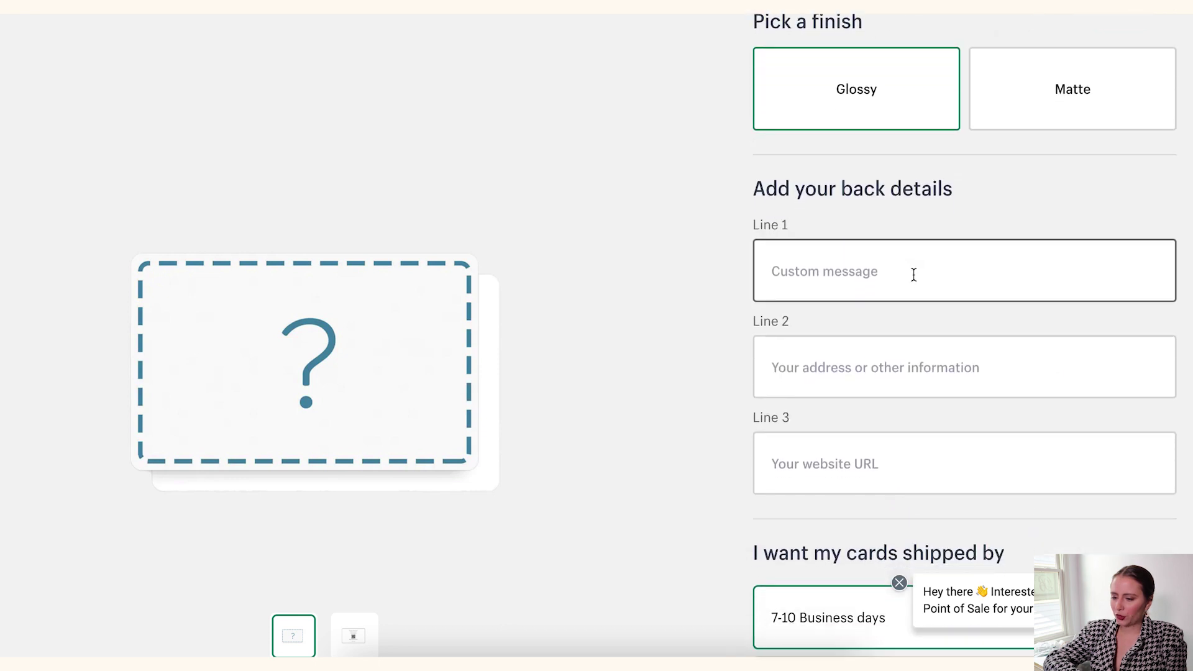
{"action": "scroll", "coordinate": [913, 275], "scroll_direction": "down", "scroll_amount": 10}
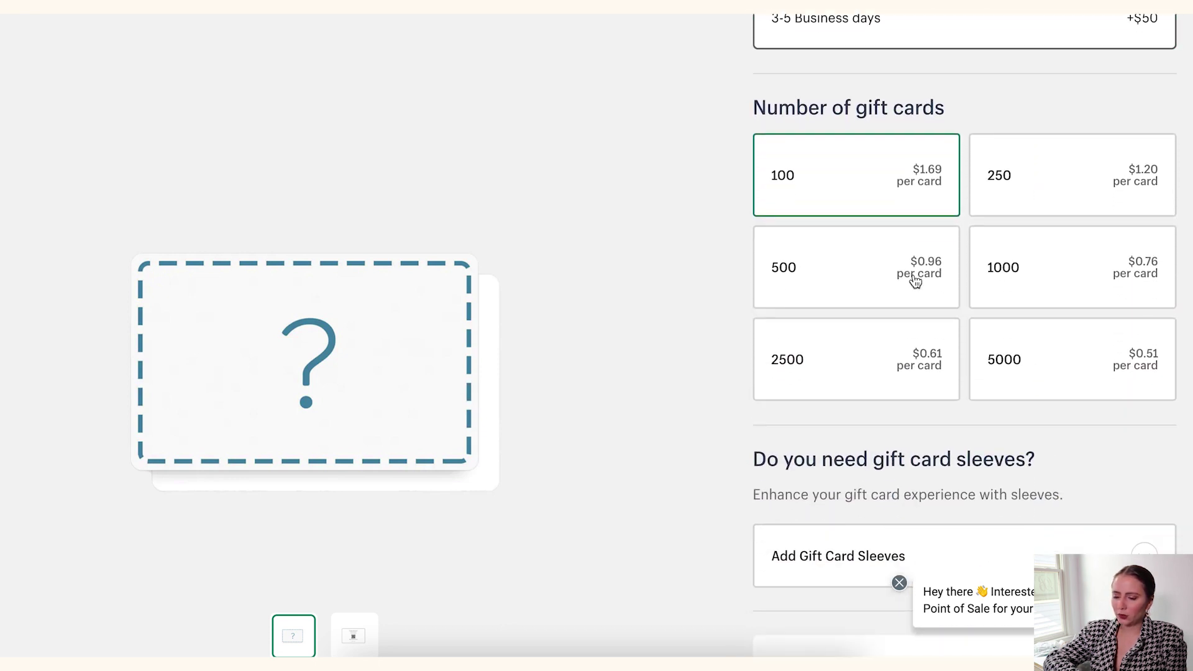
{"action": "scroll", "coordinate": [915, 279], "scroll_direction": "down", "scroll_amount": 3}
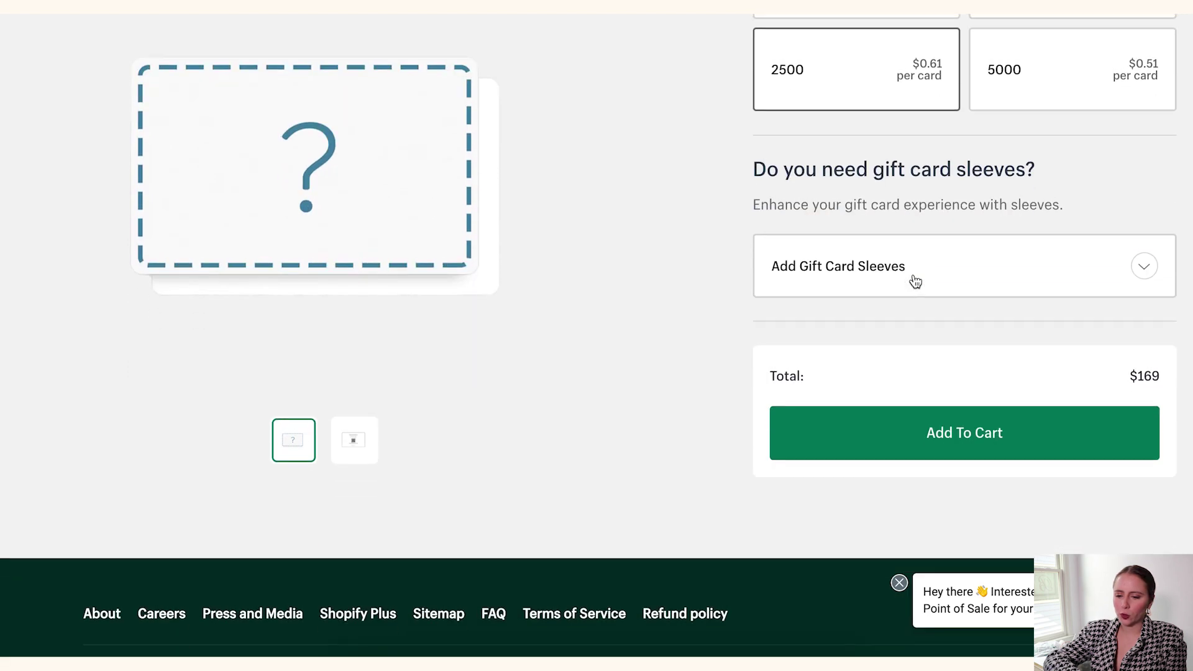
Preview the card's QR-code back side in the thumbnail viewer.
{"action": "left_click", "coordinate": [365, 473]}
{"action": "scroll", "coordinate": [620, 362], "scroll_direction": "up", "scroll_amount": 9}
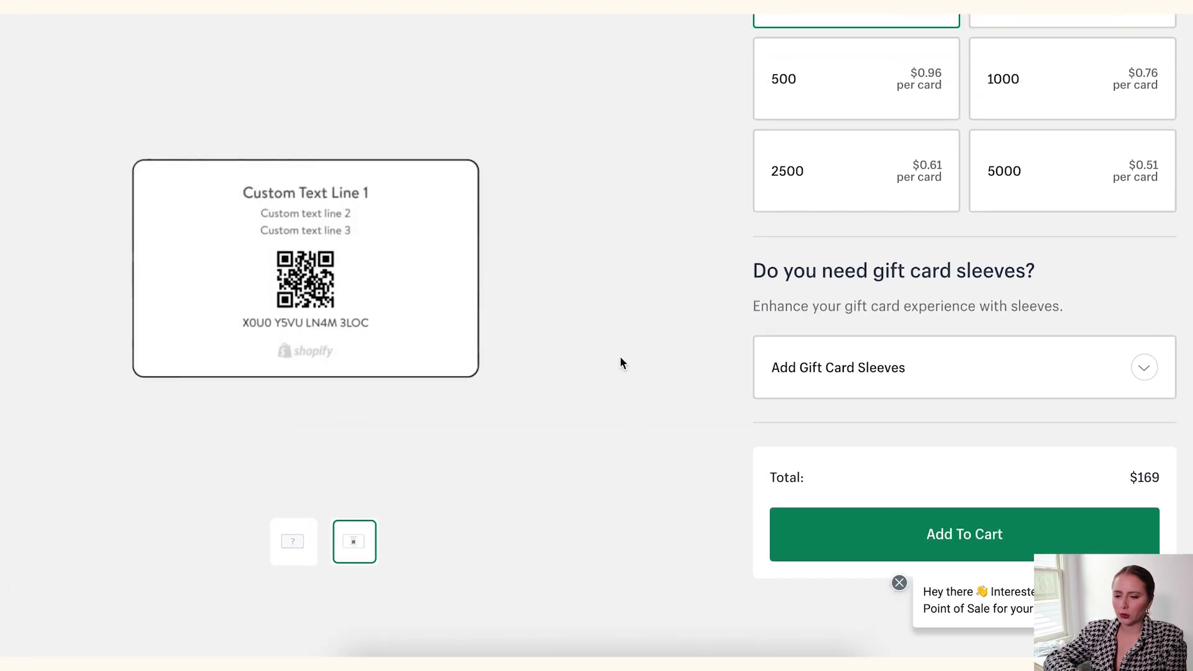
{"action": "scroll", "coordinate": [620, 358], "scroll_direction": "up", "scroll_amount": 10}
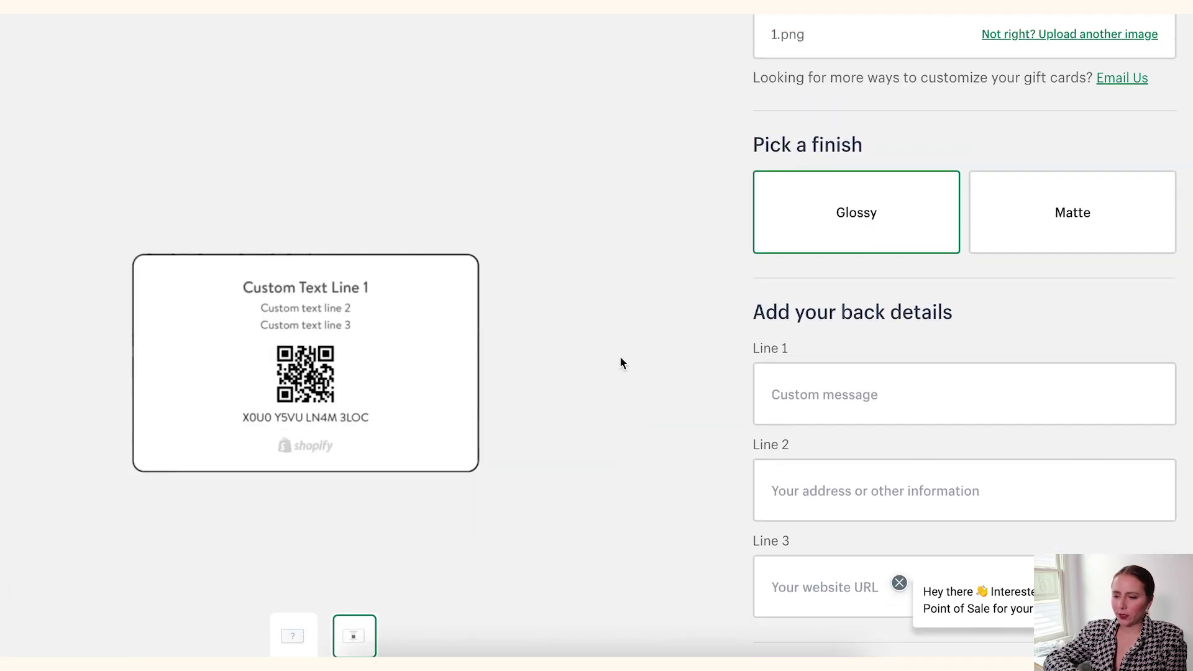
{"action": "scroll", "coordinate": [620, 359], "scroll_direction": "up", "scroll_amount": 5}
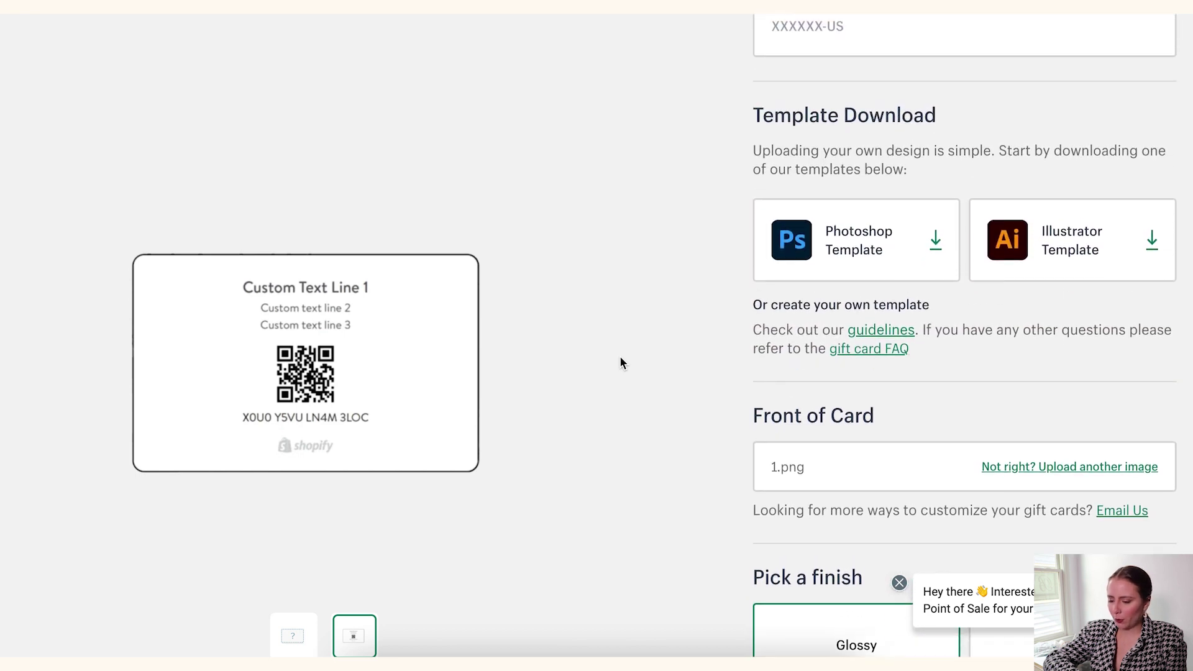
{"action": "scroll", "coordinate": [620, 358], "scroll_direction": "down", "scroll_amount": 4}
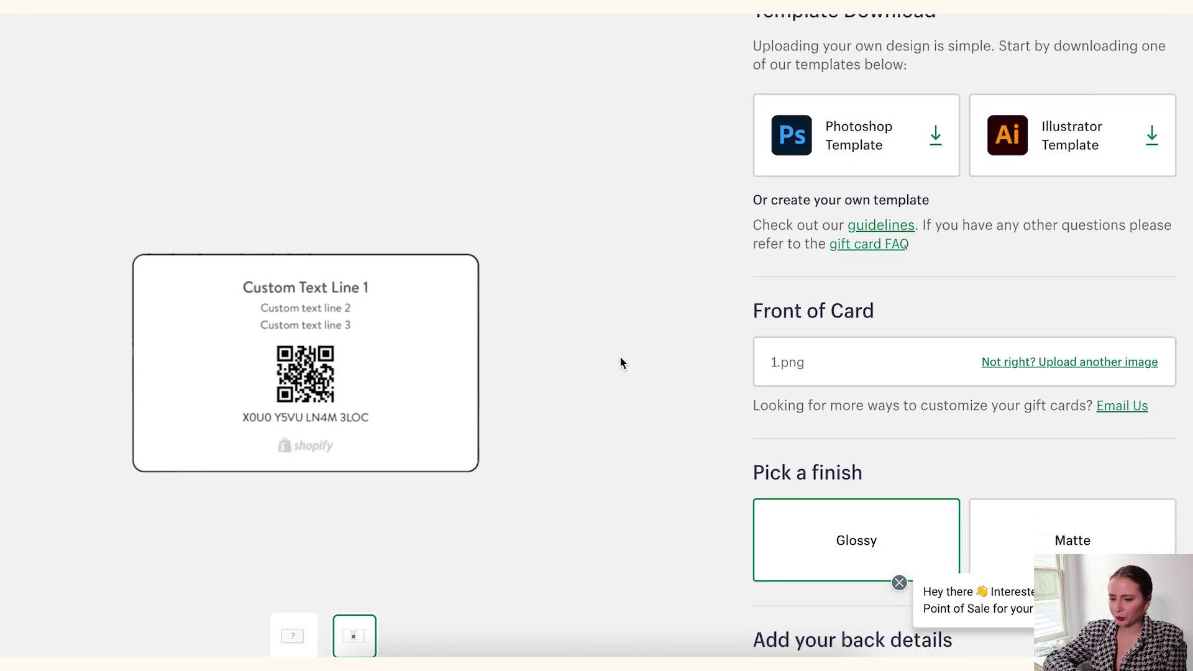
{"action": "scroll", "coordinate": [620, 358], "scroll_direction": "down", "scroll_amount": 3}
{"action": "left_click", "coordinate": [900, 376]}
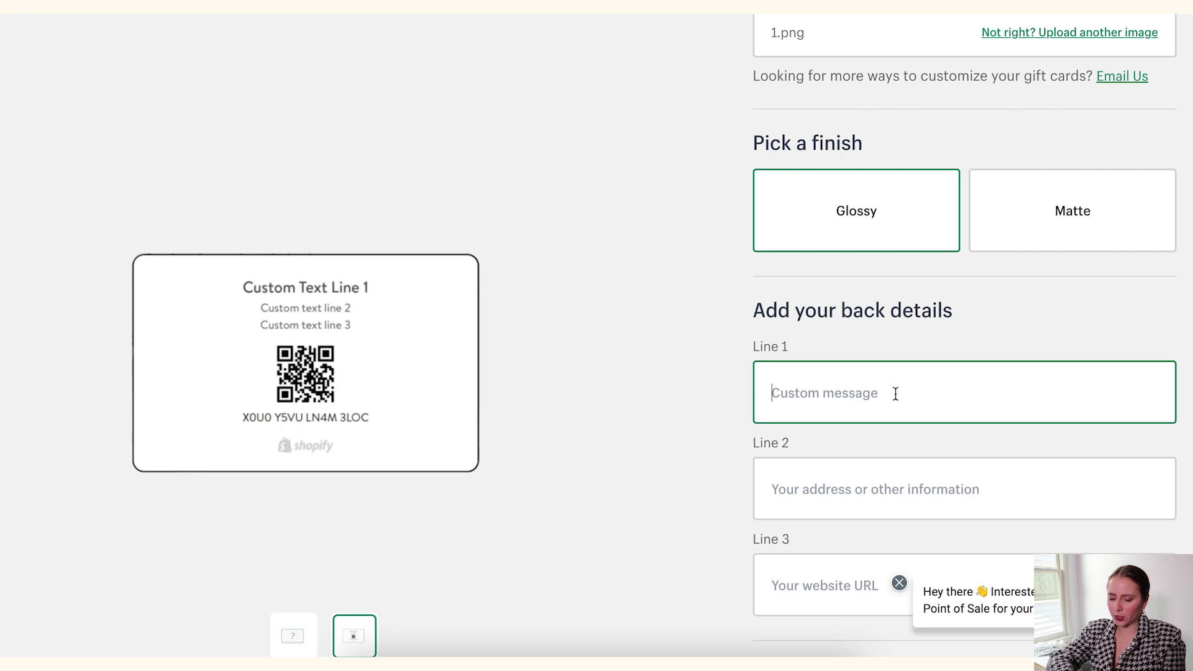
Fill back lines 1-3 with the boutique's name, street address and suggested website.
{"action": "type", "text": "Elle's Bo"}
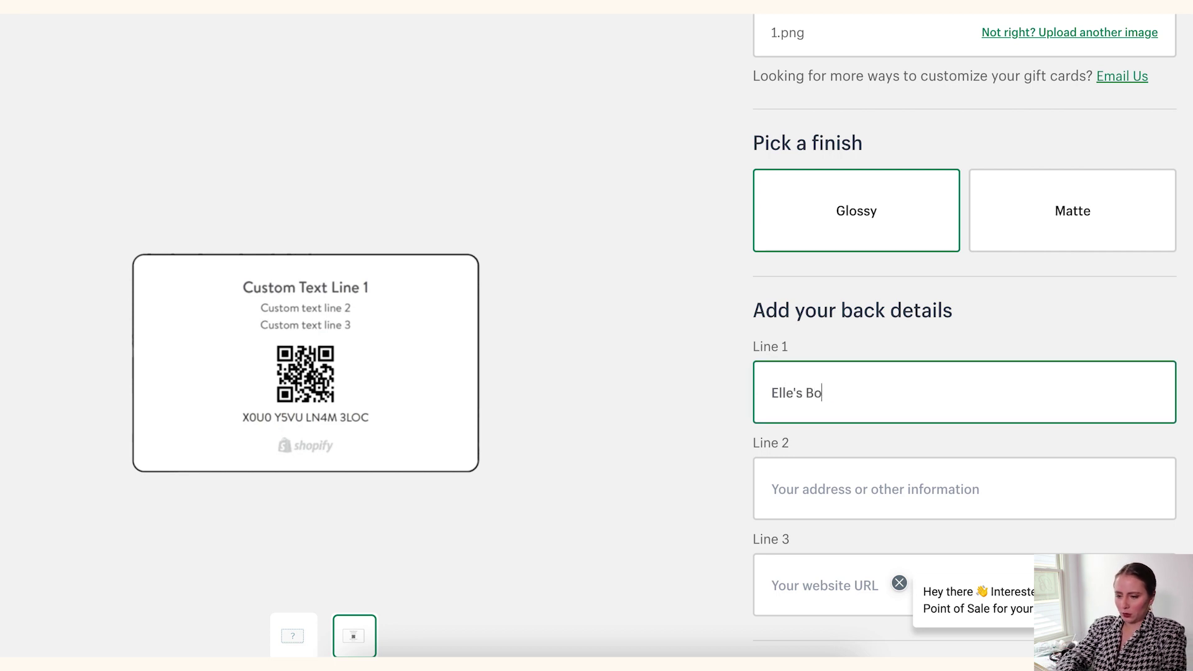
{"action": "type", "text": "utique"}
{"action": "left_click", "coordinate": [953, 464]}
{"action": "type", "text": "1000 MAple Dr, Atlanta GA 303"}
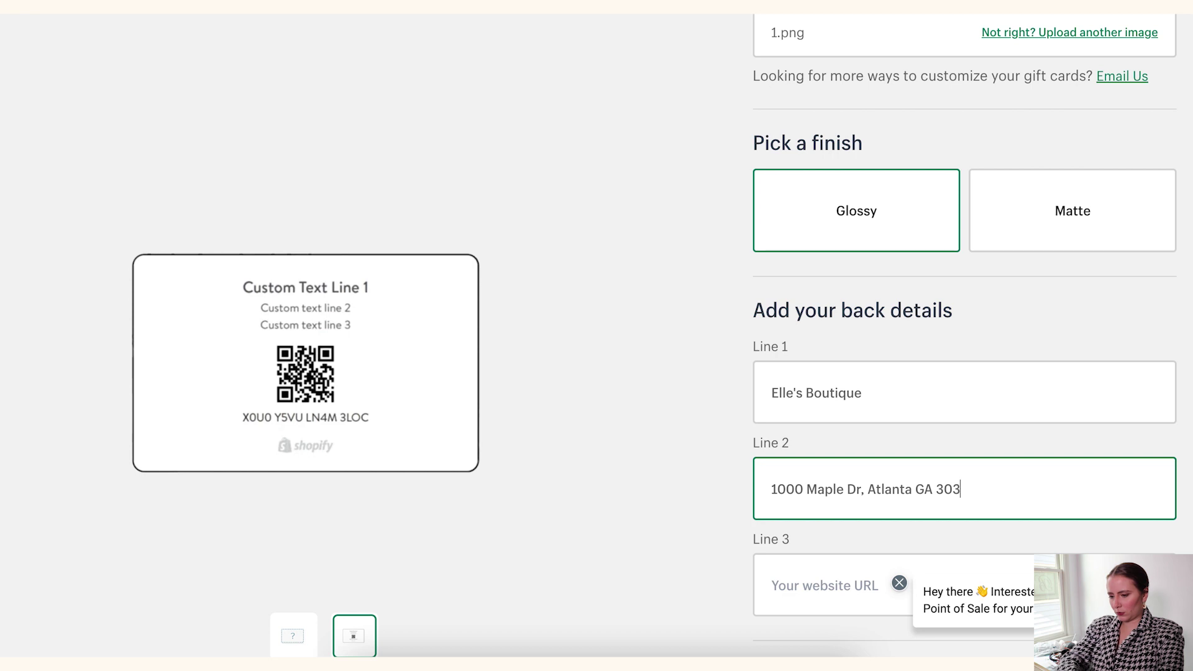
{"action": "type", "text": "05"}
{"action": "left_click", "coordinate": [878, 575]}
{"action": "type", "text": "elles"}
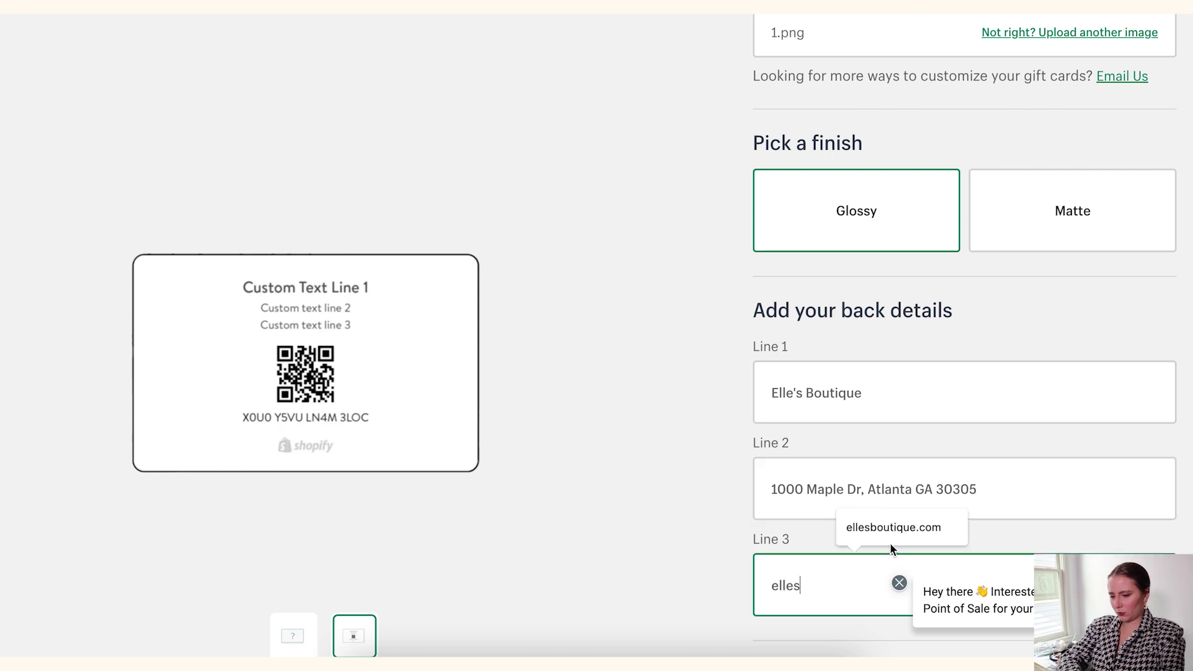
{"action": "left_click", "coordinate": [886, 529]}
{"action": "left_click", "coordinate": [616, 474]}
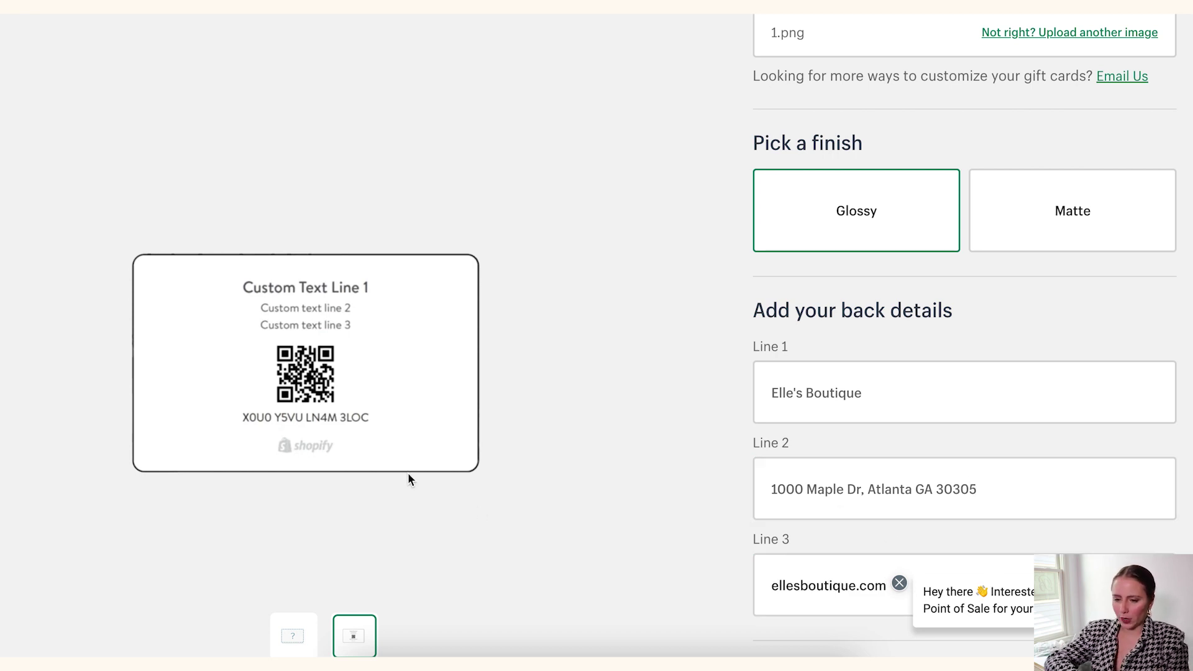
Check front and back previews, then add the 100 glossy cards ($169.00) to the cart.
{"action": "scroll", "coordinate": [405, 476], "scroll_direction": "down", "scroll_amount": 2}
{"action": "left_click", "coordinate": [289, 639]}
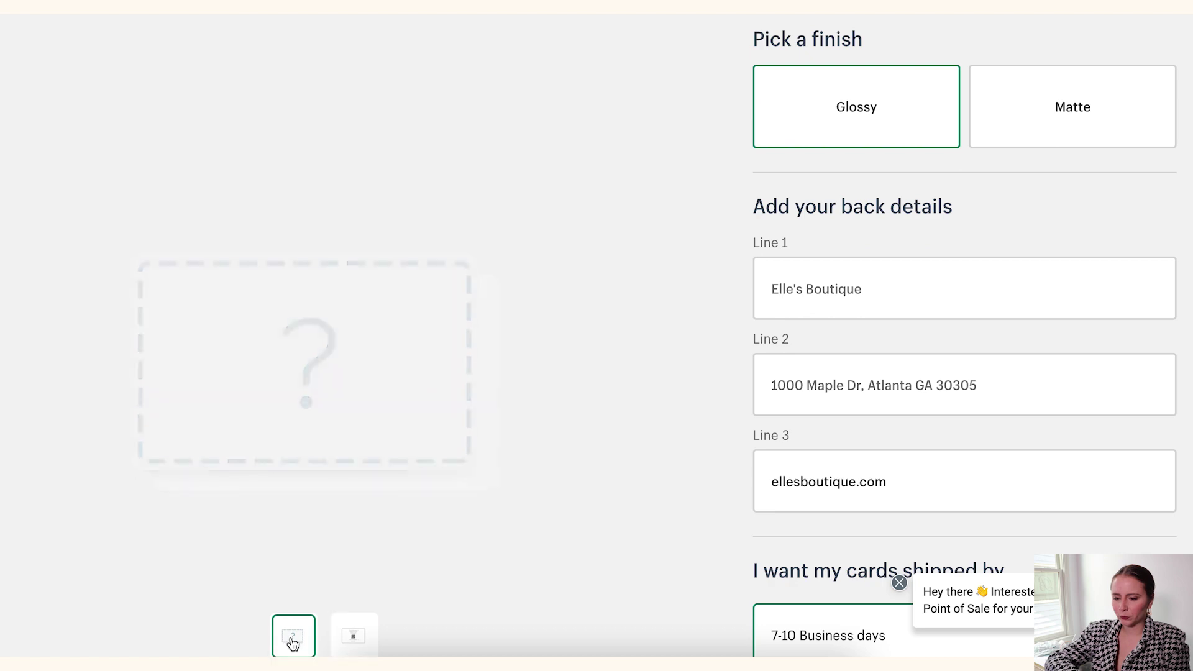
{"action": "left_click", "coordinate": [354, 638]}
{"action": "scroll", "coordinate": [559, 430], "scroll_direction": "up", "scroll_amount": 8}
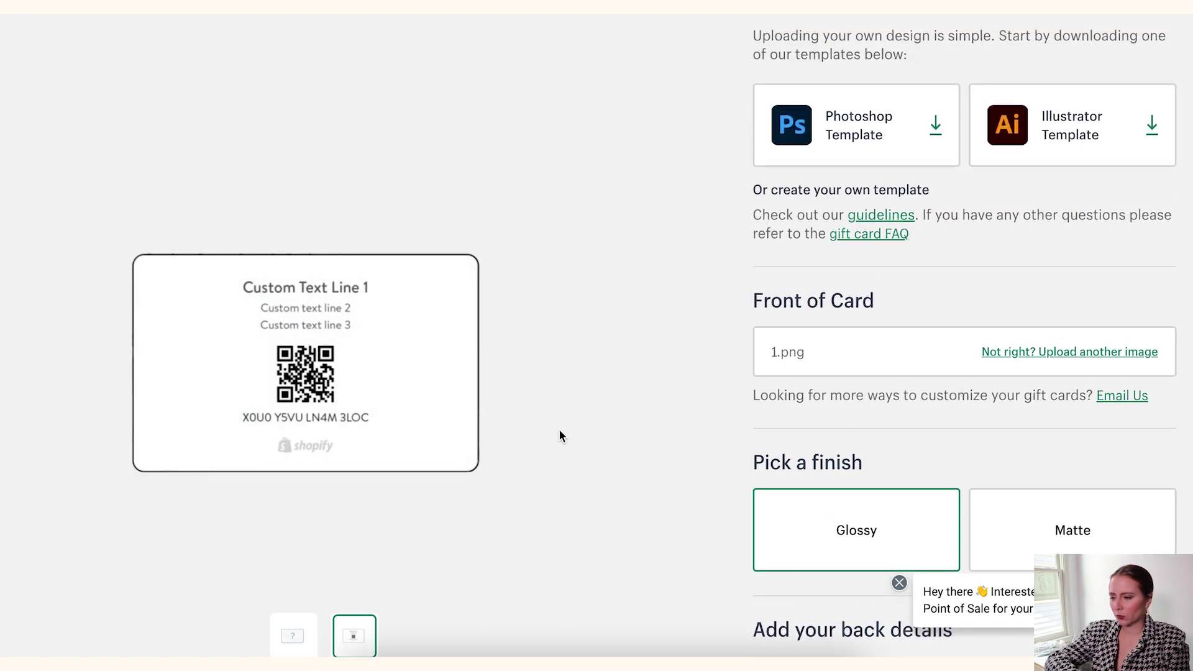
{"action": "scroll", "coordinate": [559, 430], "scroll_direction": "down", "scroll_amount": 6}
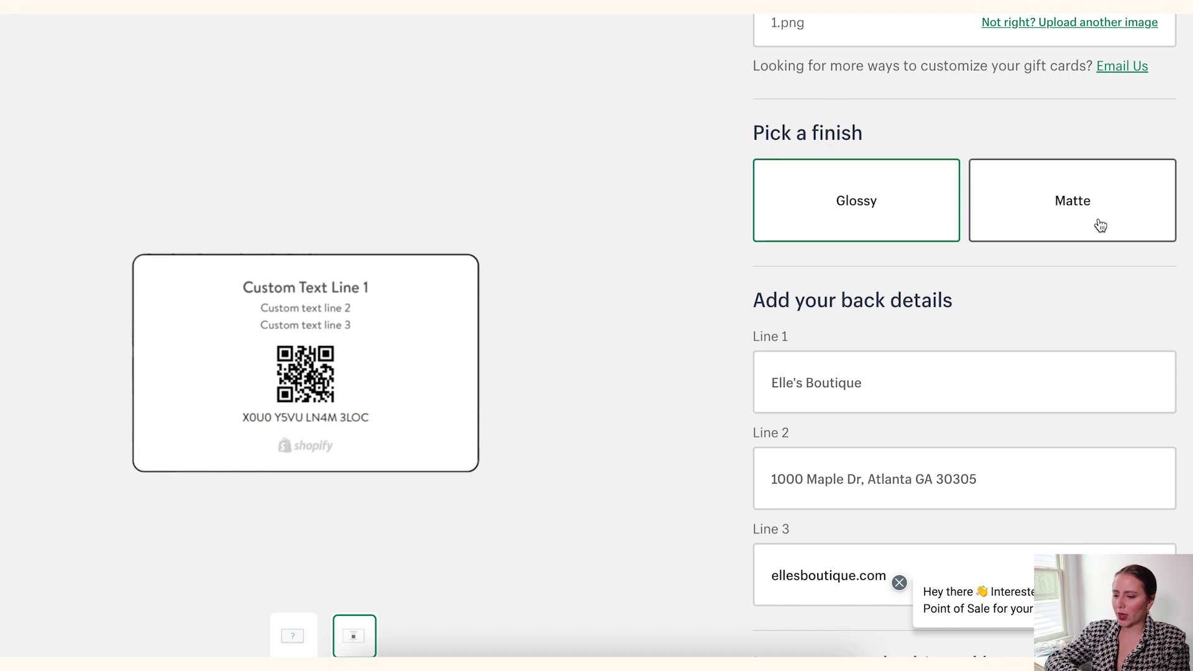
{"action": "scroll", "coordinate": [1097, 224], "scroll_direction": "down", "scroll_amount": 6}
{"action": "scroll", "coordinate": [1057, 314], "scroll_direction": "down", "scroll_amount": 1}
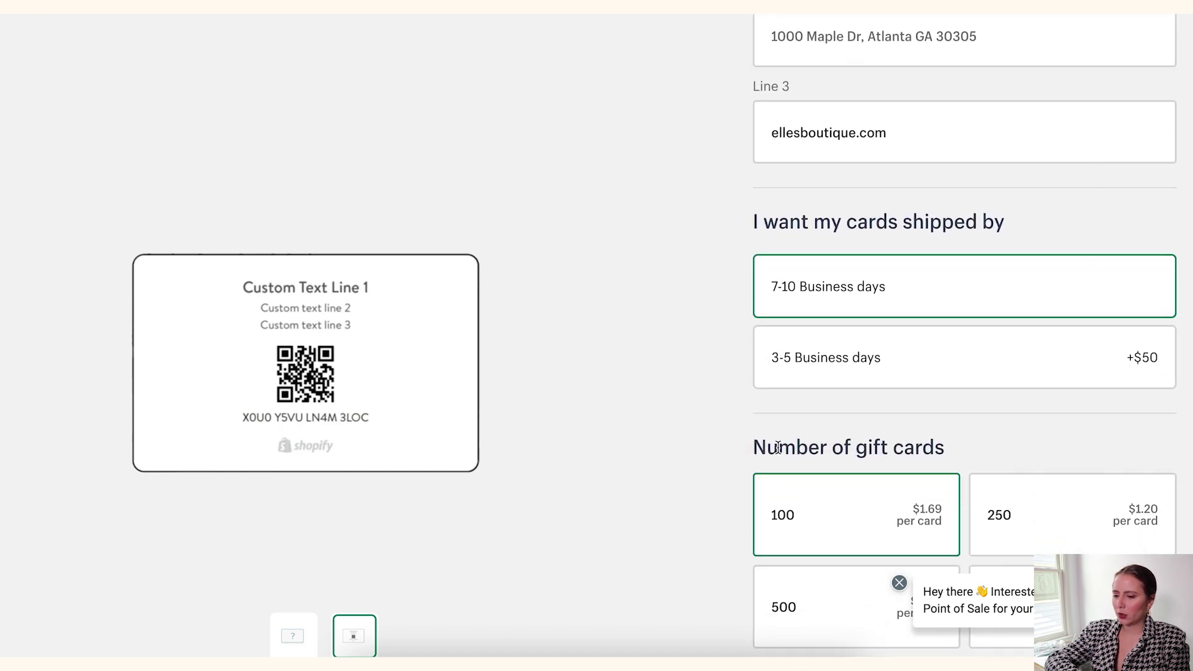
{"action": "scroll", "coordinate": [778, 447], "scroll_direction": "down", "scroll_amount": 2}
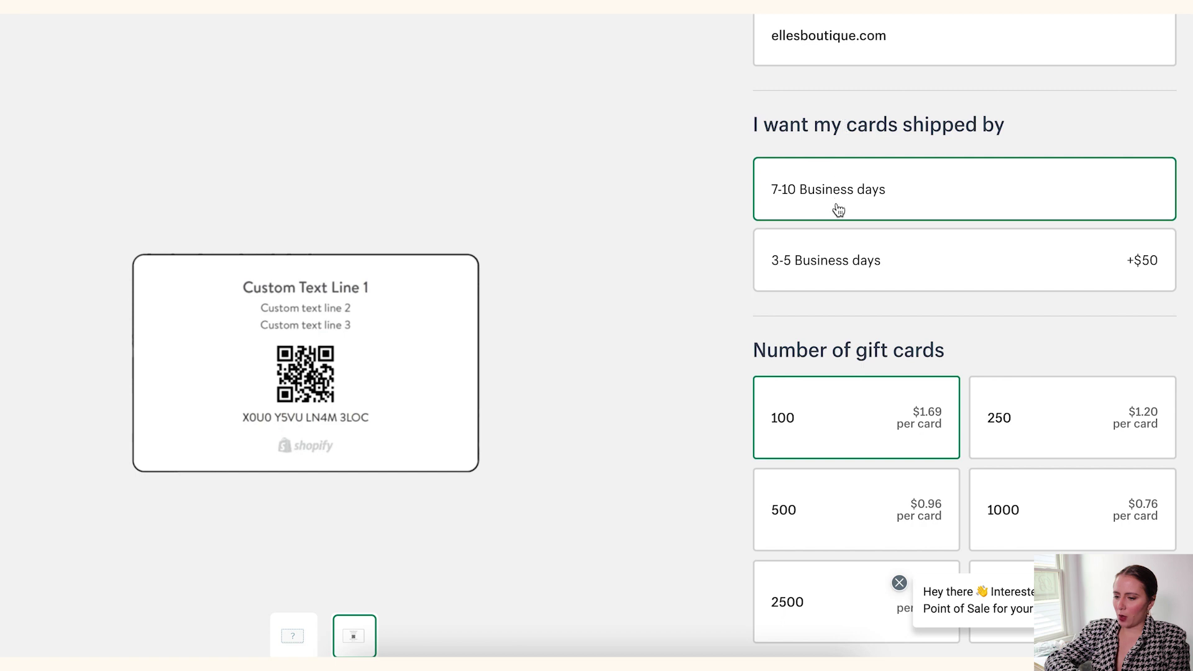
{"action": "scroll", "coordinate": [828, 332], "scroll_direction": "down", "scroll_amount": 3}
{"action": "scroll", "coordinate": [828, 332], "scroll_direction": "down", "scroll_amount": 5}
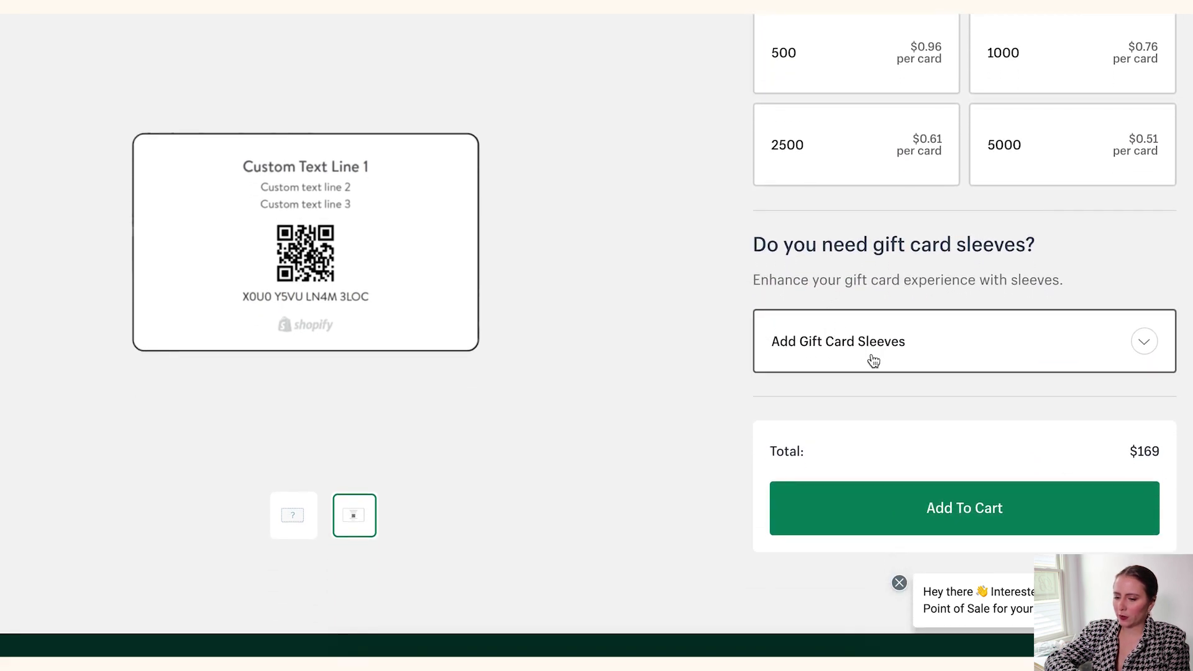
{"action": "left_click", "coordinate": [918, 507]}
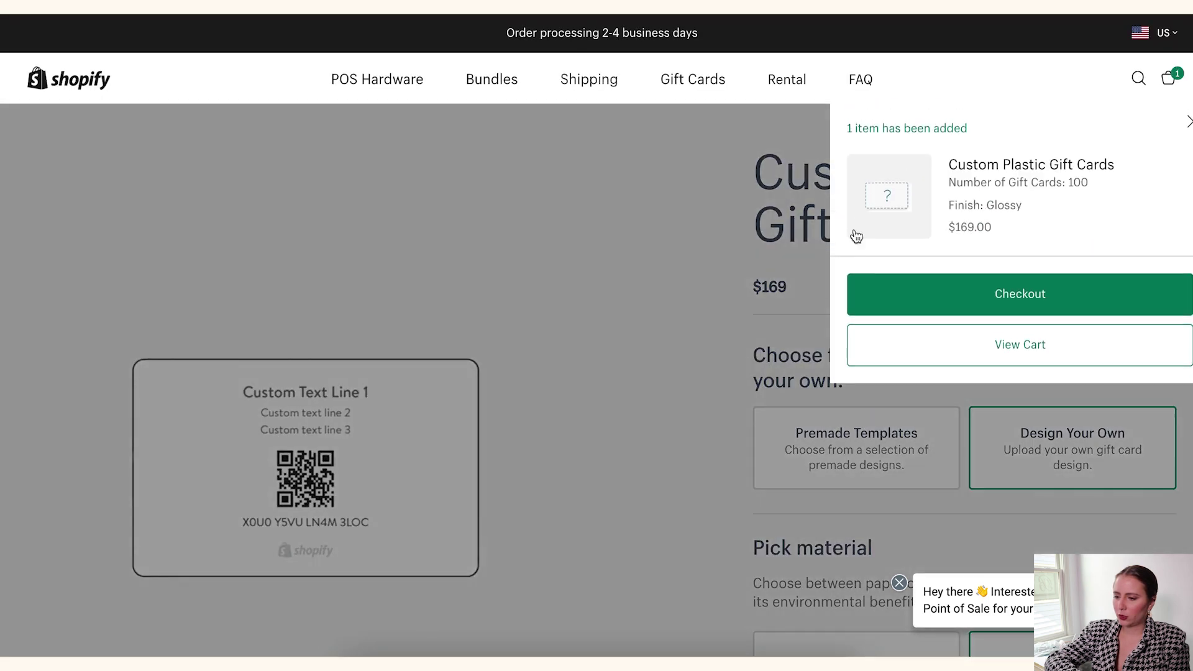
Dismiss the cart summary and preview the gift card's front side again.
{"action": "left_click", "coordinate": [684, 428]}
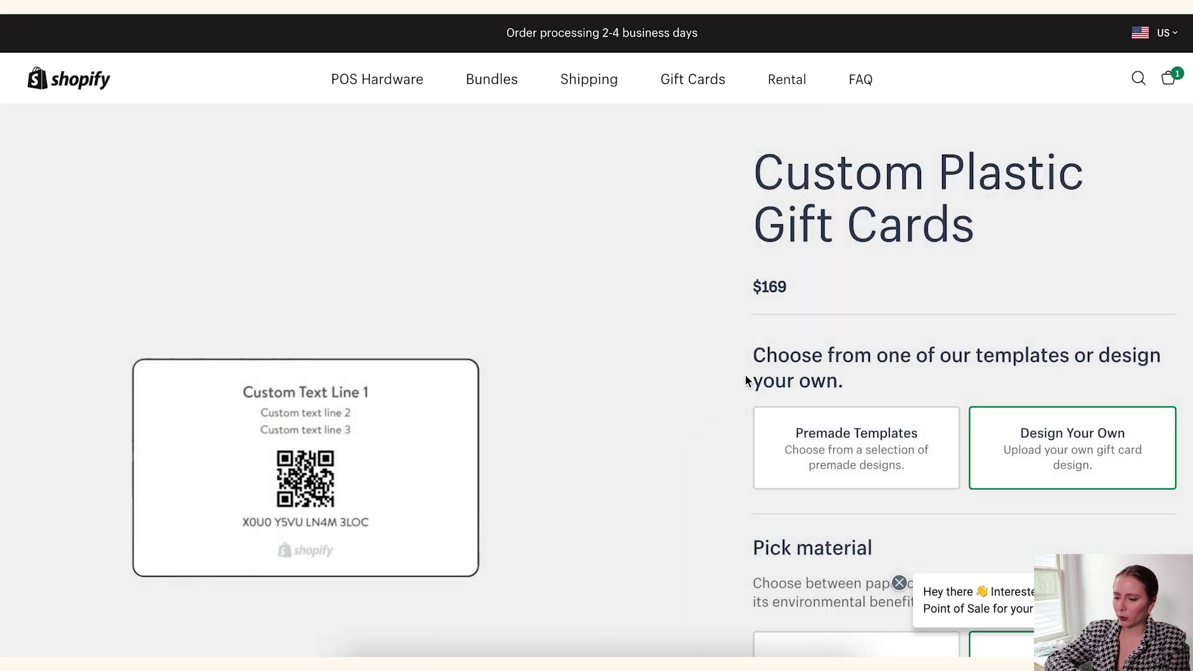
{"action": "scroll", "coordinate": [745, 376], "scroll_direction": "down", "scroll_amount": 4}
{"action": "scroll", "coordinate": [746, 375], "scroll_direction": "down", "scroll_amount": 10}
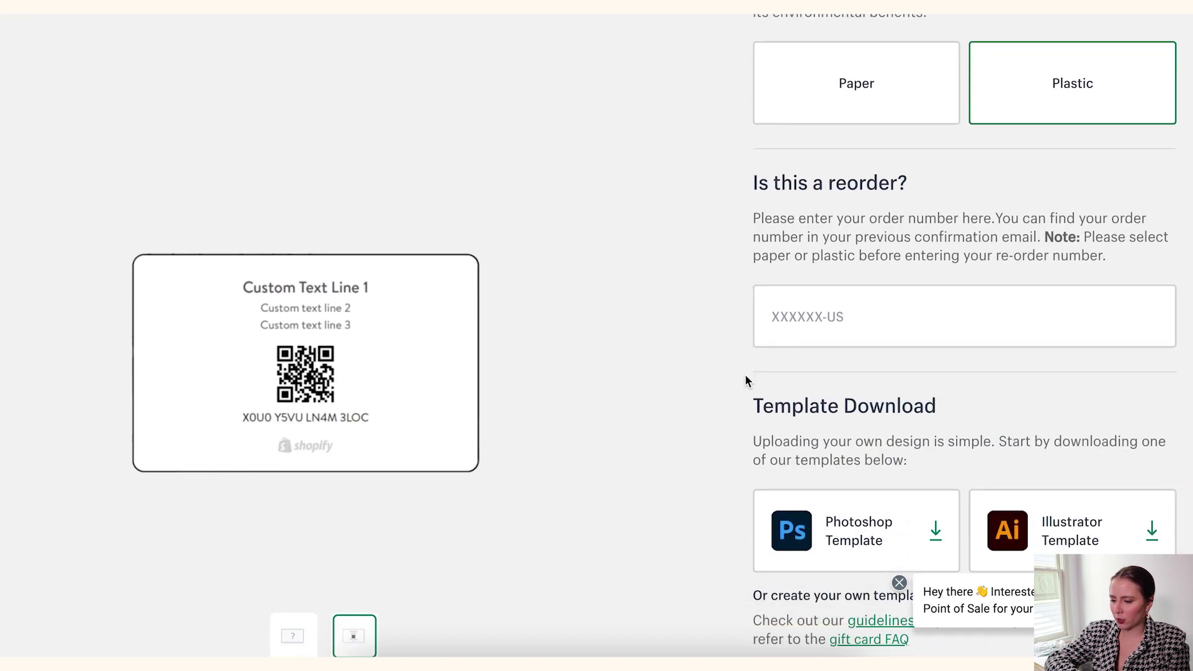
{"action": "scroll", "coordinate": [746, 377], "scroll_direction": "down", "scroll_amount": 2}
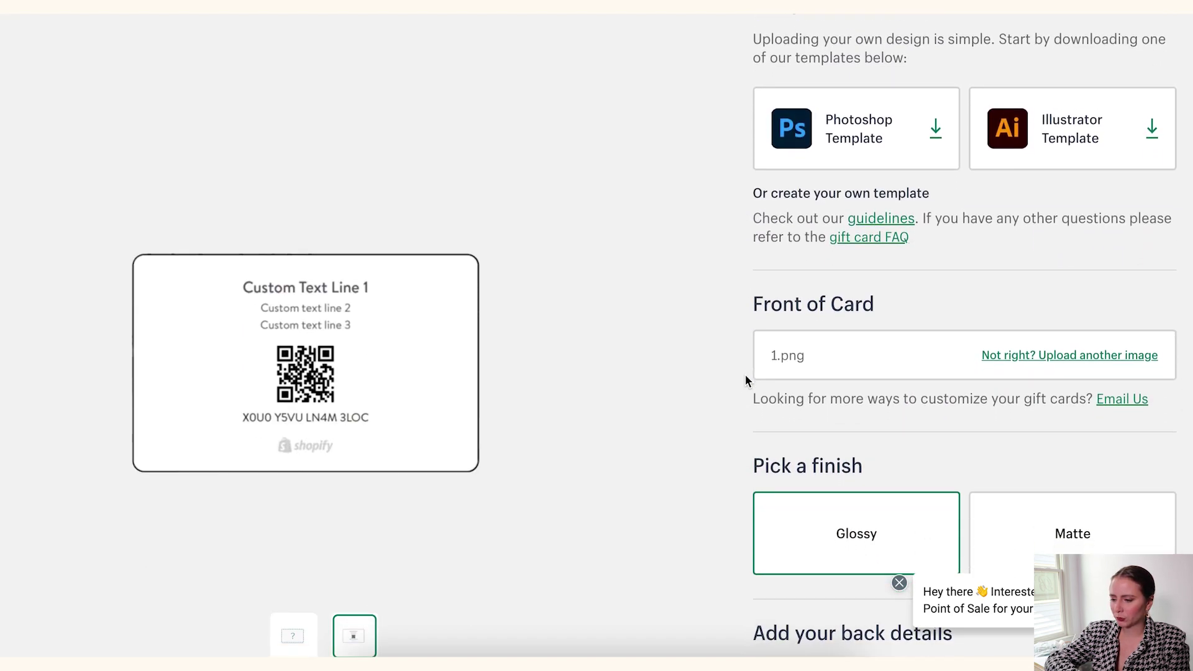
{"action": "left_click", "coordinate": [281, 651]}
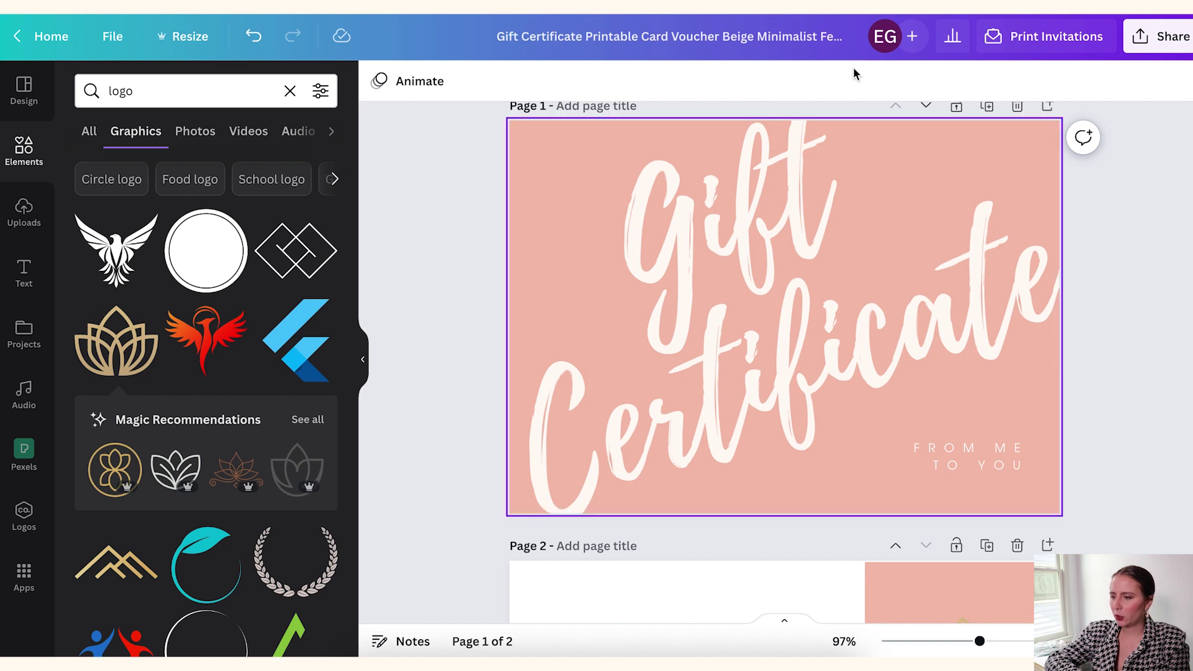
Open Canva's print invitation options and set the quantity to 150 invitations.
{"action": "left_click", "coordinate": [1053, 49]}
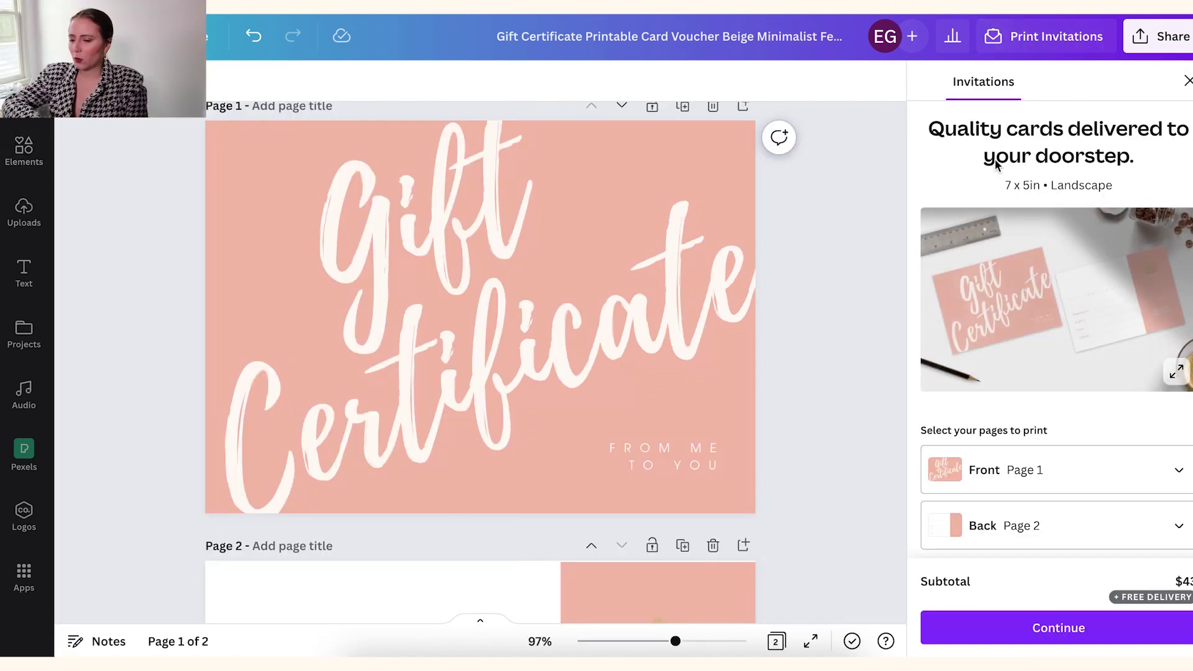
{"action": "scroll", "coordinate": [981, 263], "scroll_direction": "down", "scroll_amount": 4}
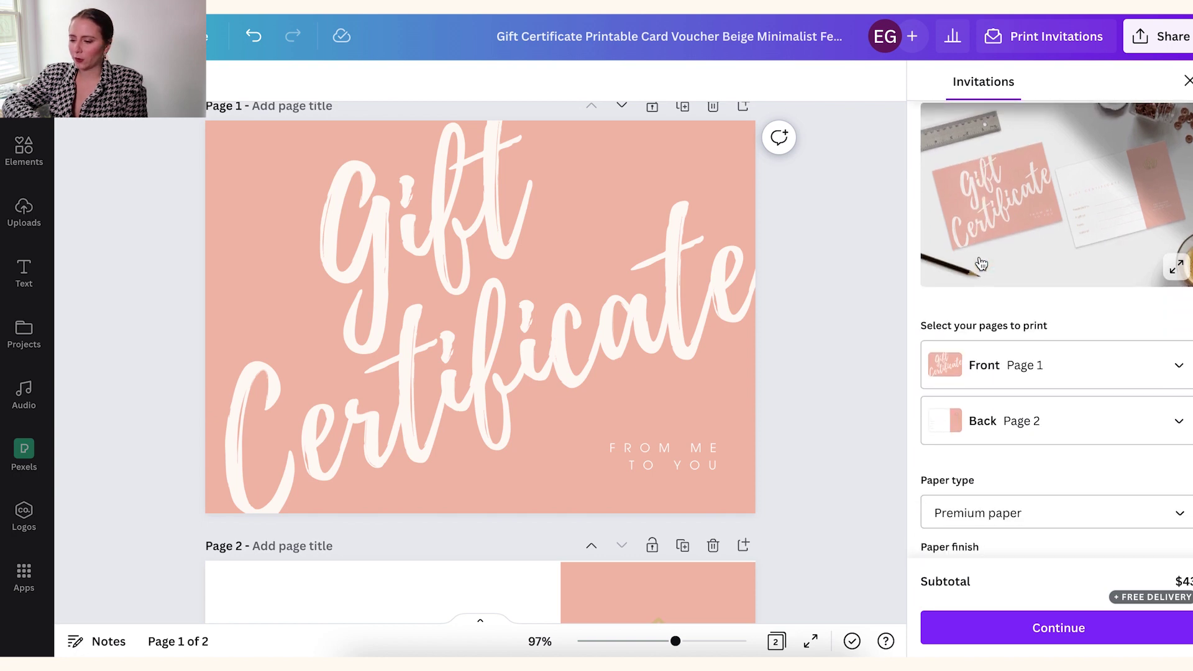
{"action": "scroll", "coordinate": [980, 264], "scroll_direction": "down", "scroll_amount": 3}
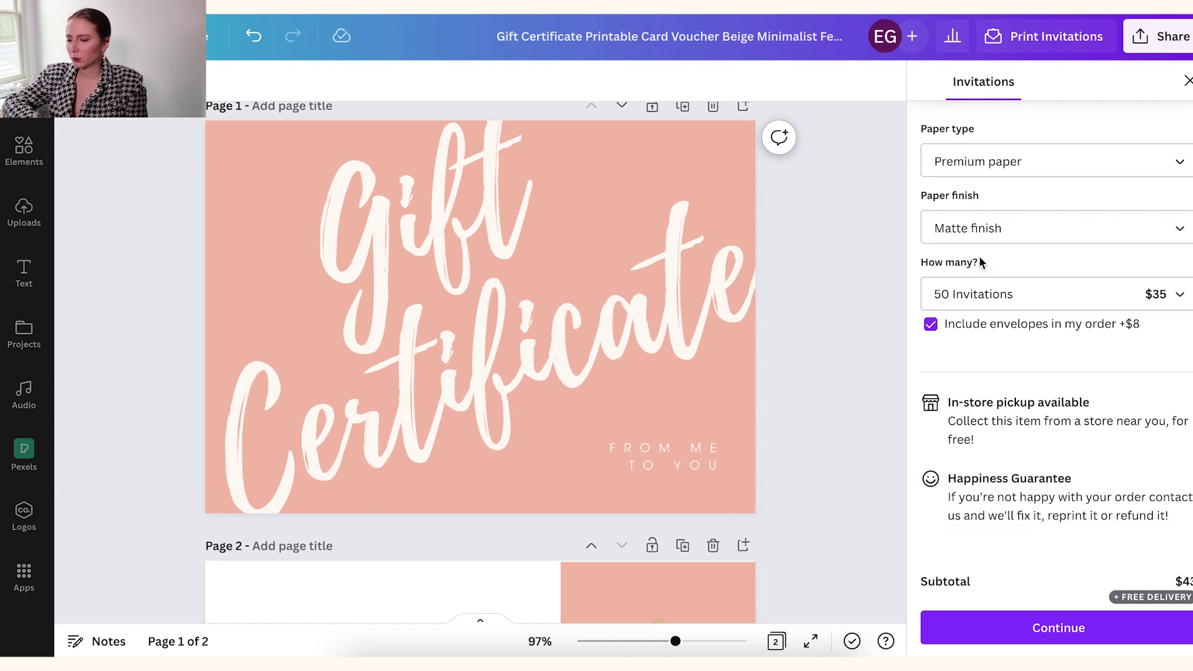
{"action": "left_click", "coordinate": [1044, 302]}
{"action": "left_click", "coordinate": [1028, 488]}
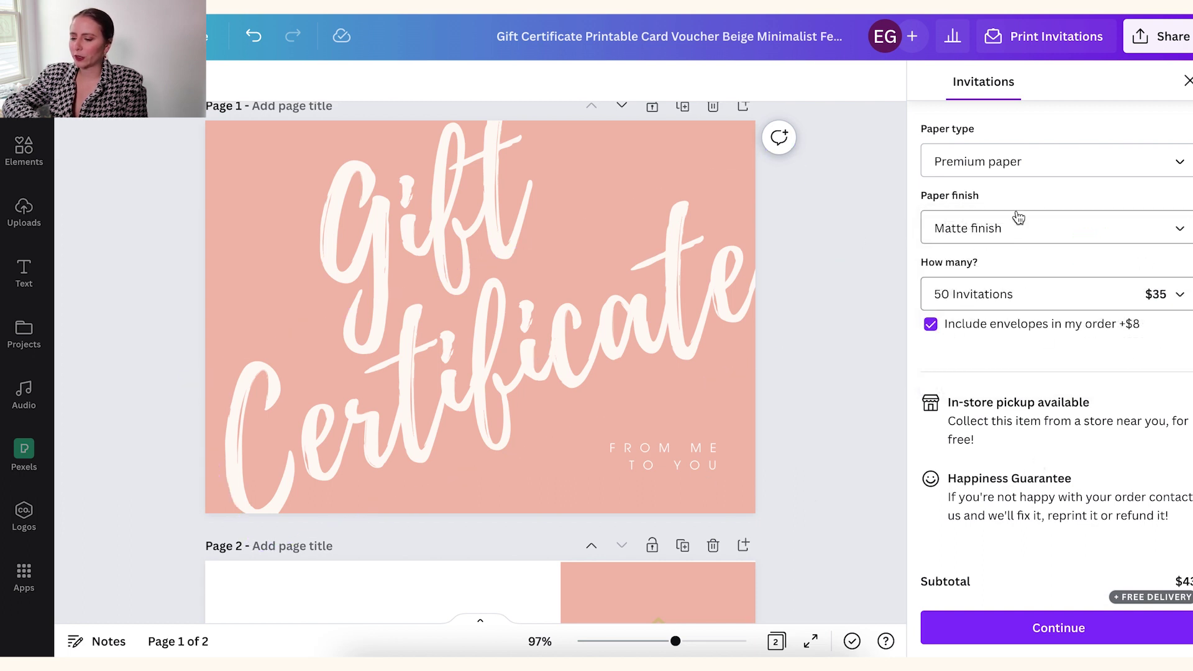
{"action": "left_click", "coordinate": [1008, 298]}
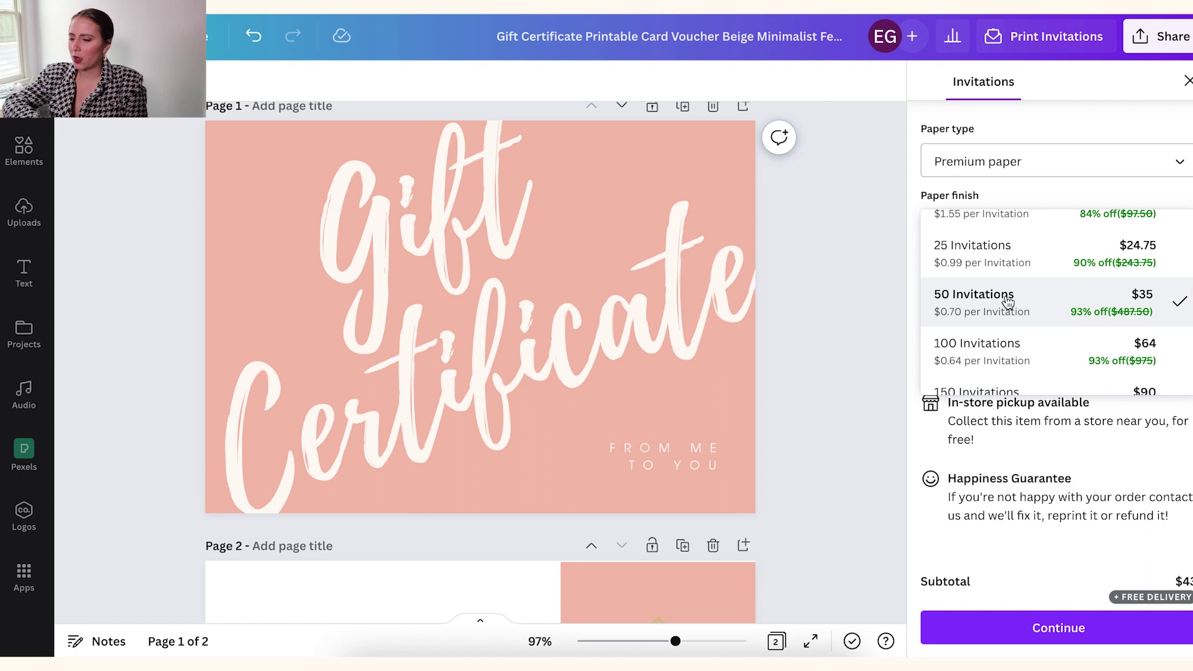
{"action": "scroll", "coordinate": [1008, 301], "scroll_direction": "down", "scroll_amount": 2}
{"action": "scroll", "coordinate": [1007, 302], "scroll_direction": "down", "scroll_amount": 1}
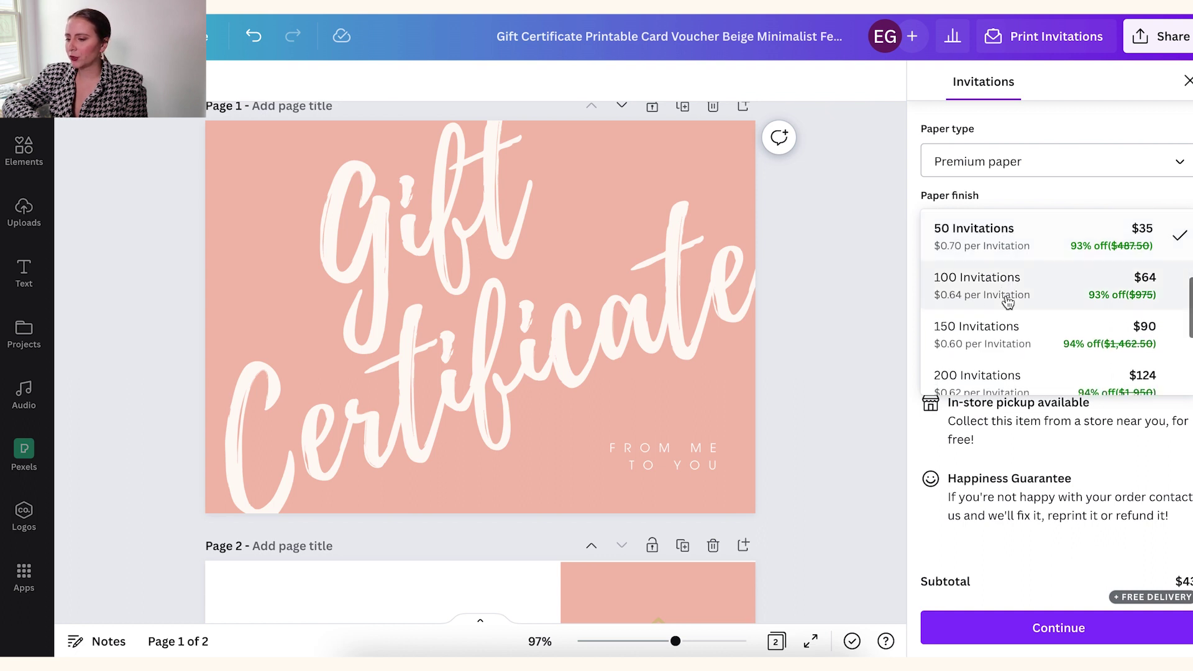
{"action": "scroll", "coordinate": [1008, 356], "scroll_direction": "down", "scroll_amount": 1}
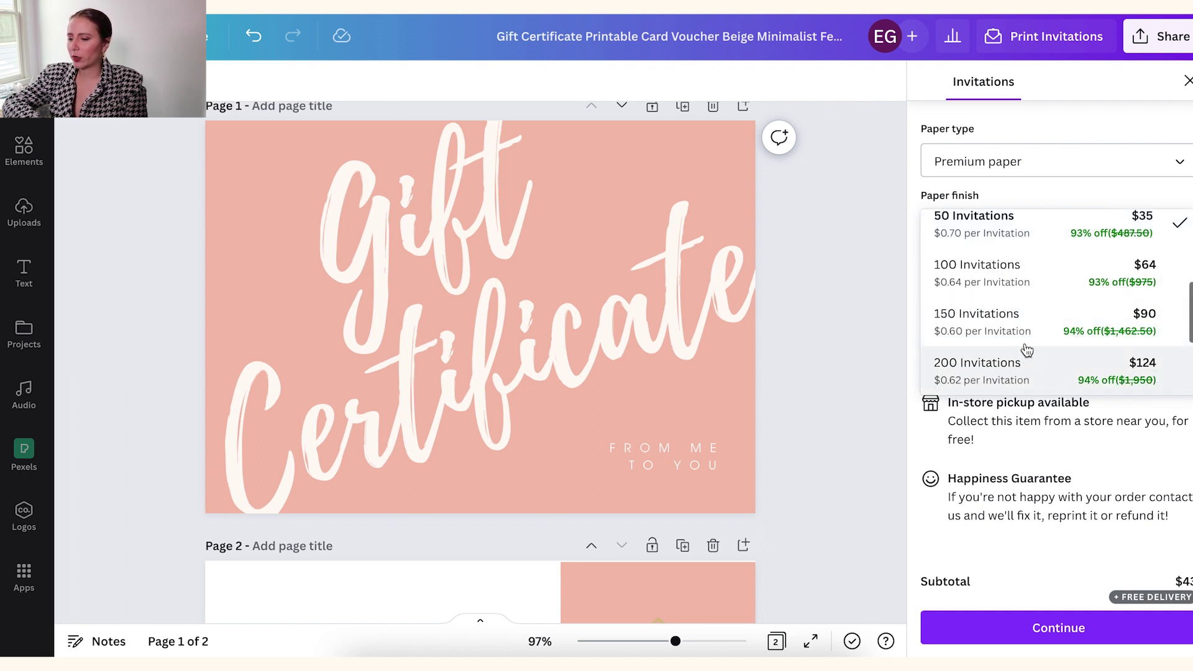
{"action": "left_click", "coordinate": [1018, 339]}
Exclude envelopes from the $90 premium matte order and continue to review.
{"action": "scroll", "coordinate": [1049, 370], "scroll_direction": "up", "scroll_amount": 1}
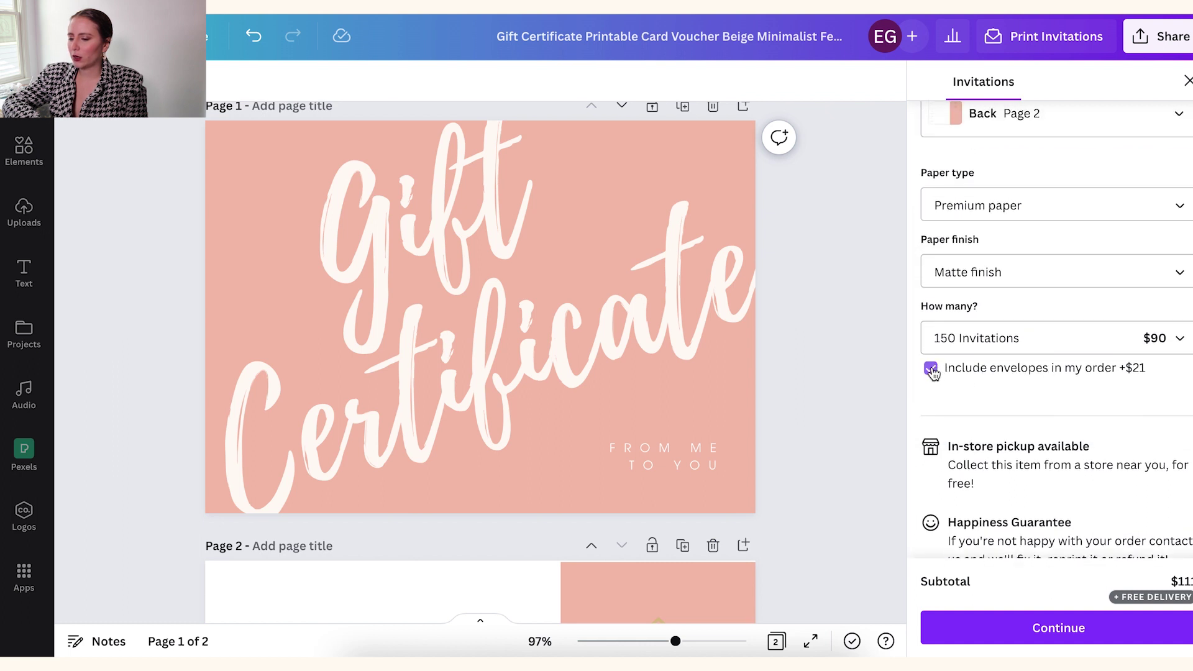
{"action": "left_click", "coordinate": [931, 371]}
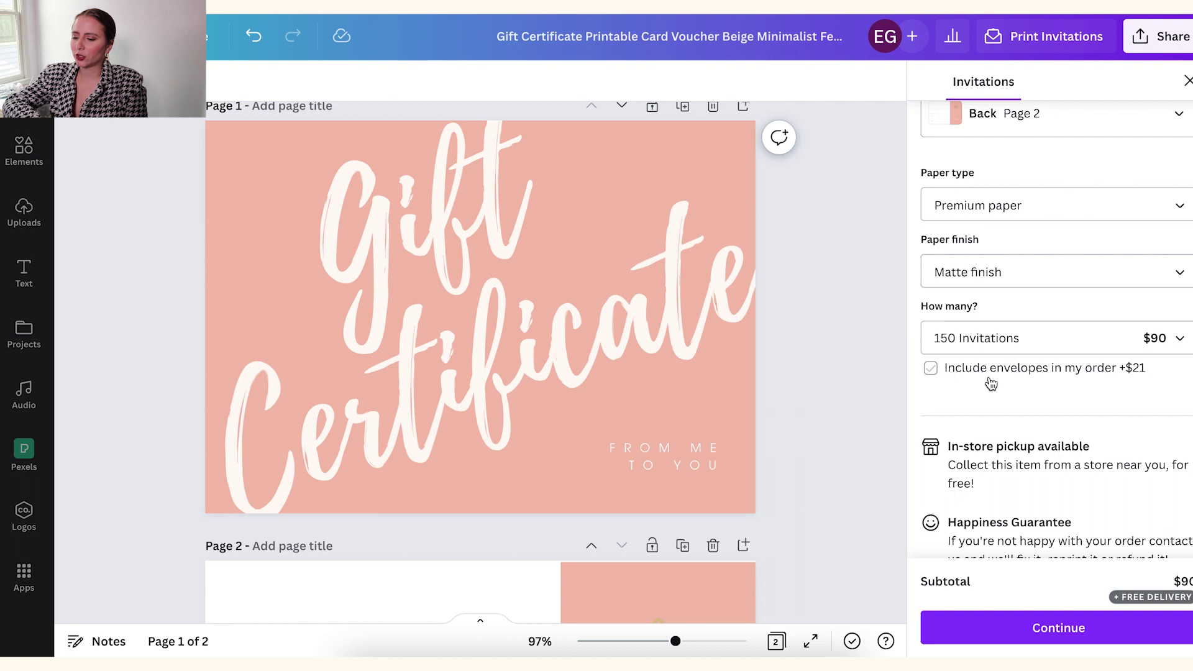
{"action": "scroll", "coordinate": [1048, 383], "scroll_direction": "up", "scroll_amount": 4}
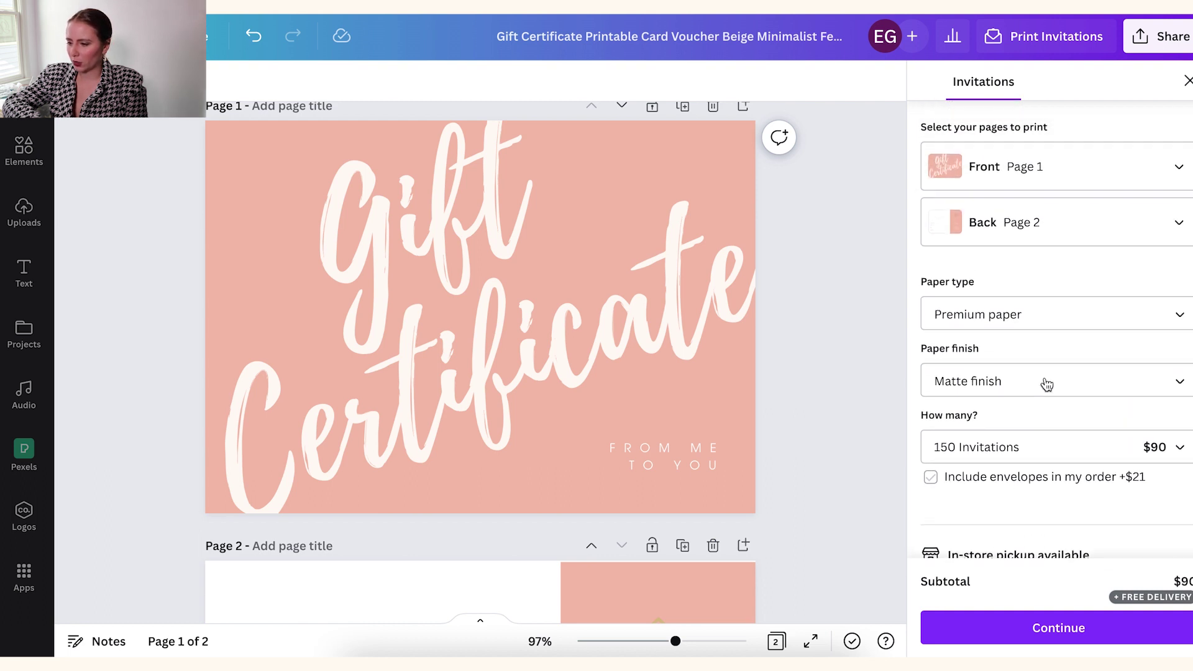
{"action": "scroll", "coordinate": [1047, 383], "scroll_direction": "up", "scroll_amount": 3}
{"action": "scroll", "coordinate": [1046, 383], "scroll_direction": "down", "scroll_amount": 7}
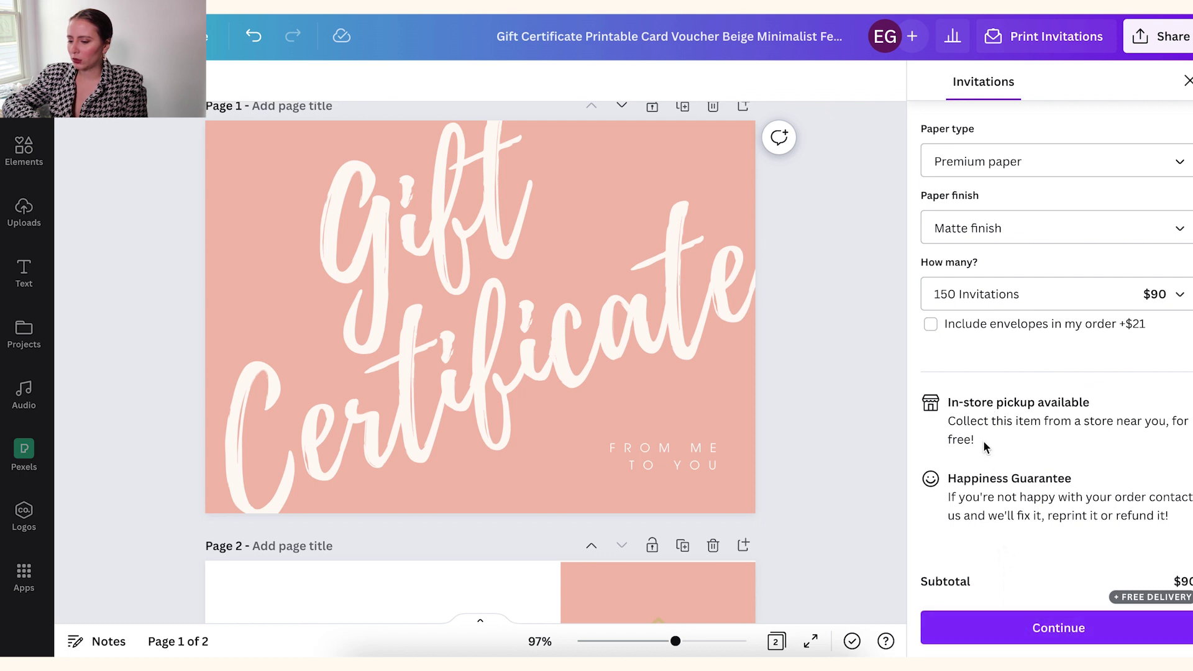
{"action": "left_click", "coordinate": [1022, 640]}
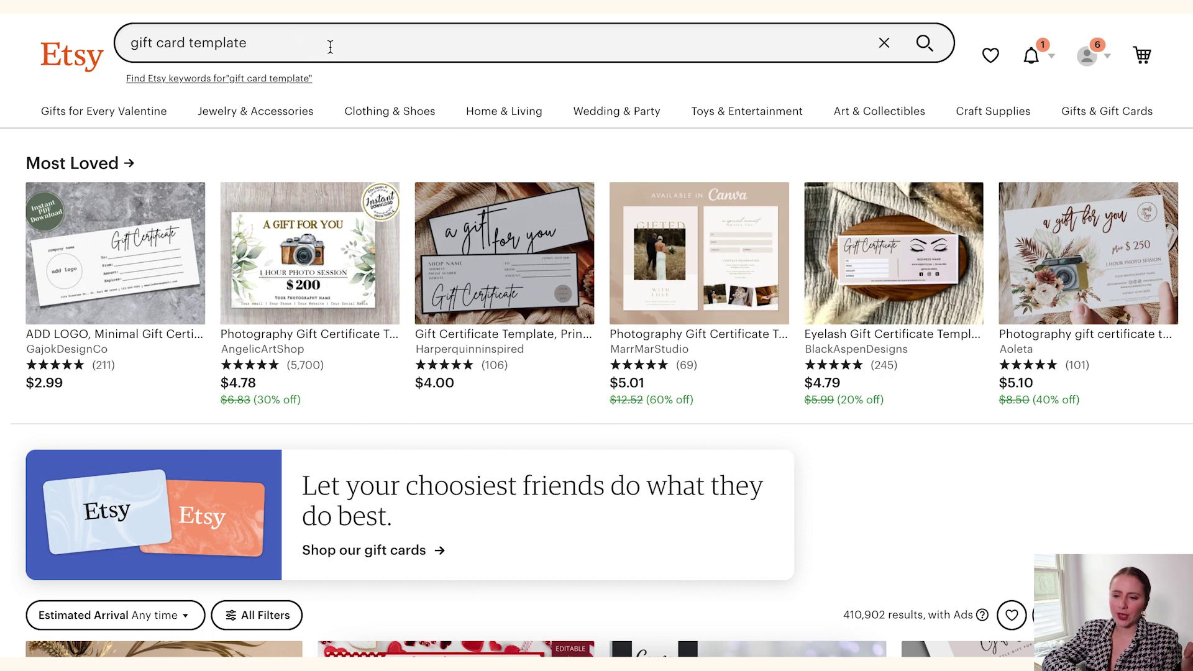
{"action": "scroll", "coordinate": [330, 46], "scroll_direction": "down", "scroll_amount": 1}
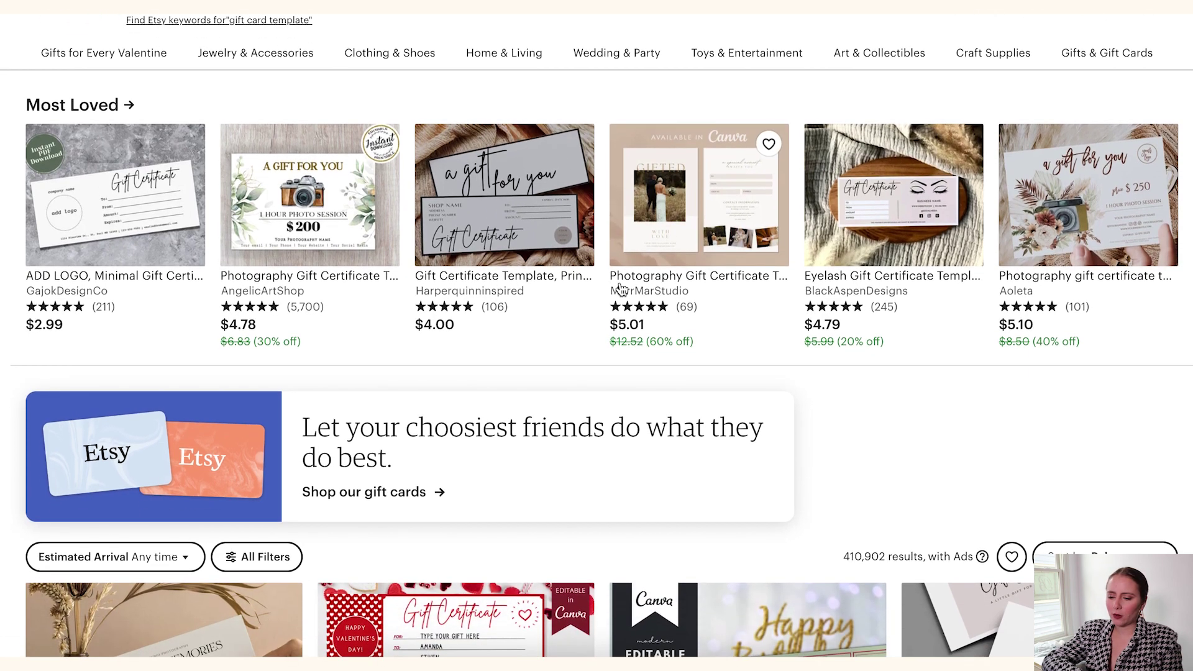
{"action": "scroll", "coordinate": [900, 448], "scroll_direction": "down", "scroll_amount": 3}
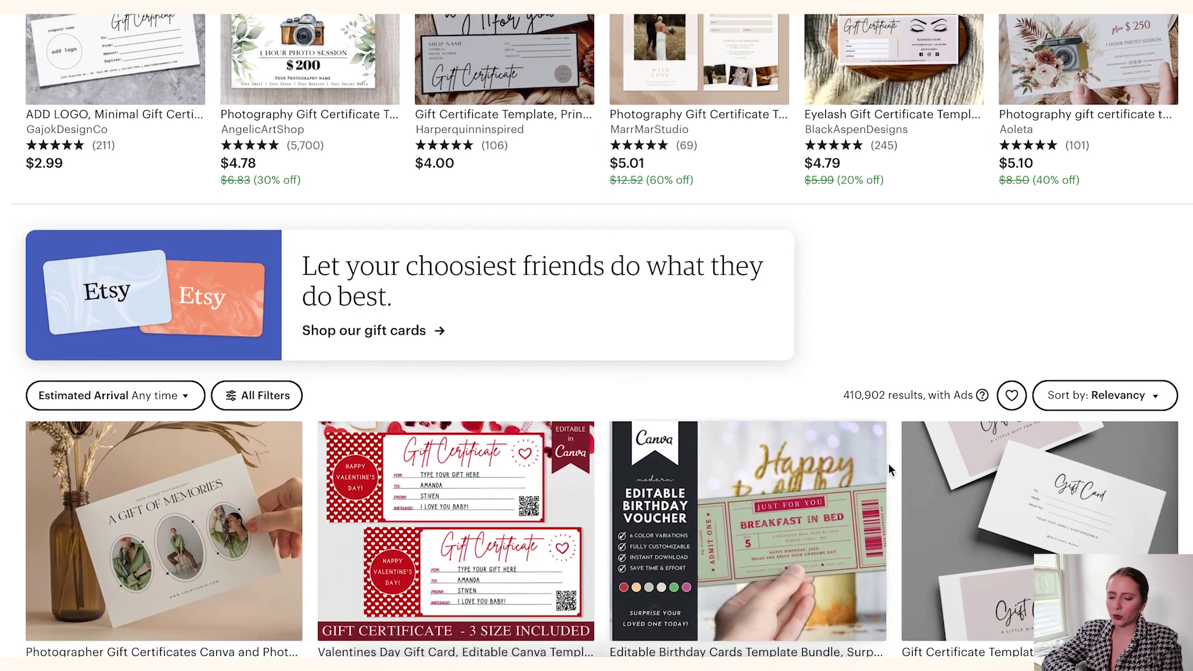
{"action": "scroll", "coordinate": [892, 464], "scroll_direction": "down", "scroll_amount": 3}
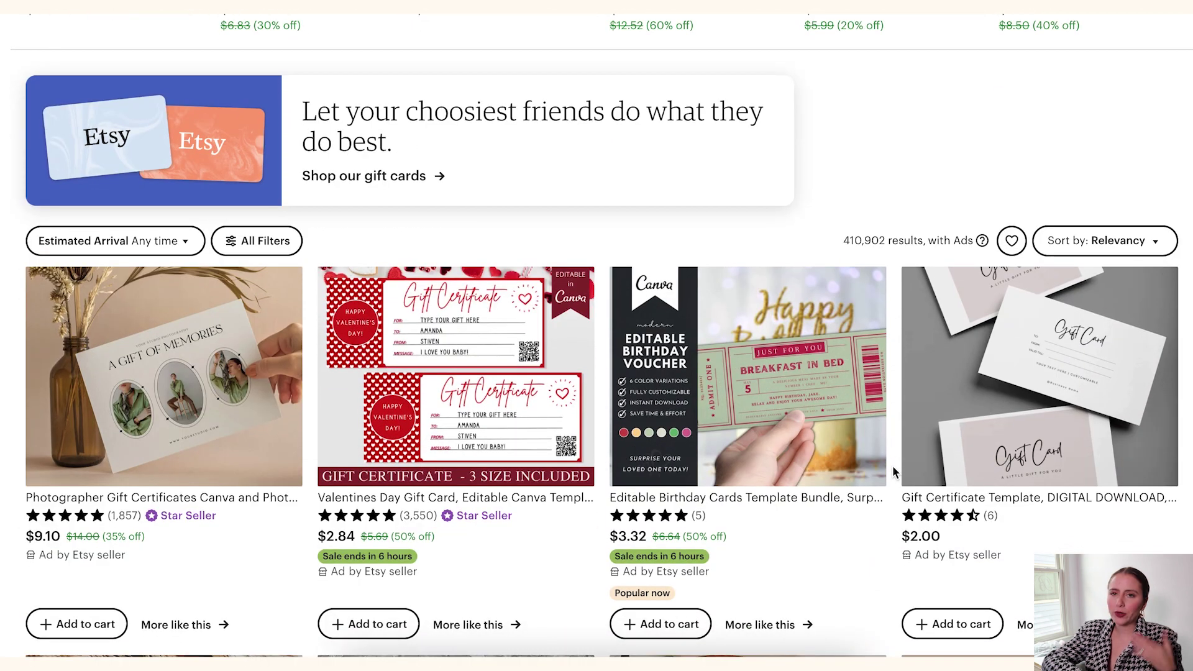
{"action": "scroll", "coordinate": [893, 472], "scroll_direction": "down", "scroll_amount": 2}
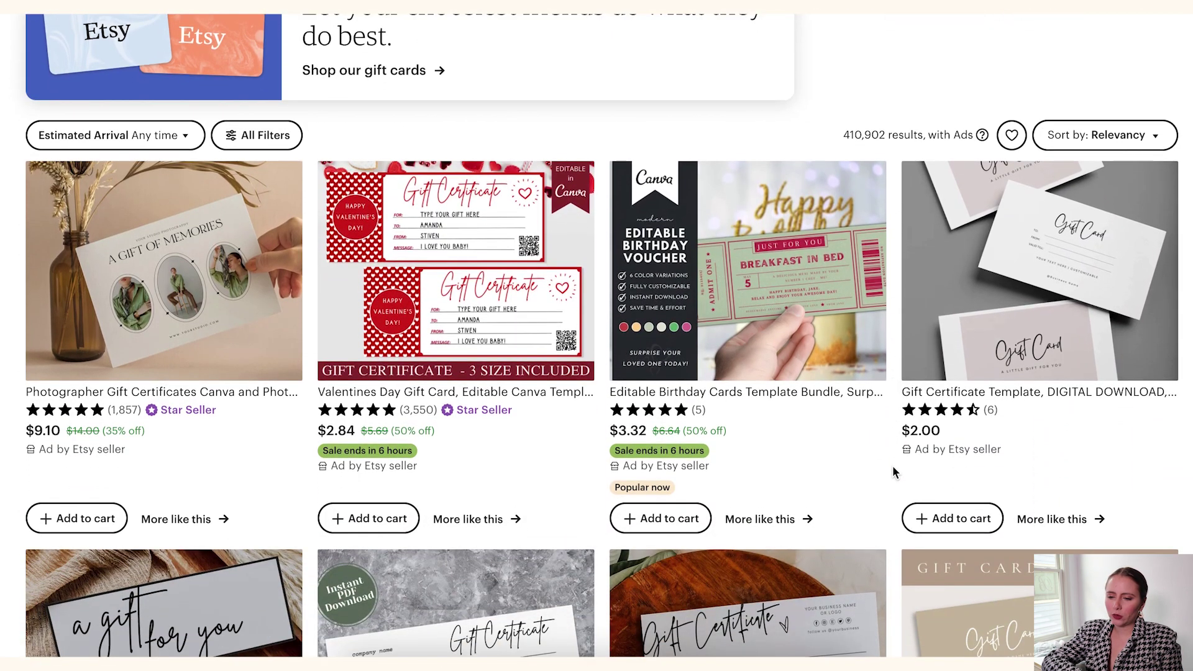
{"action": "scroll", "coordinate": [892, 467], "scroll_direction": "down", "scroll_amount": 2}
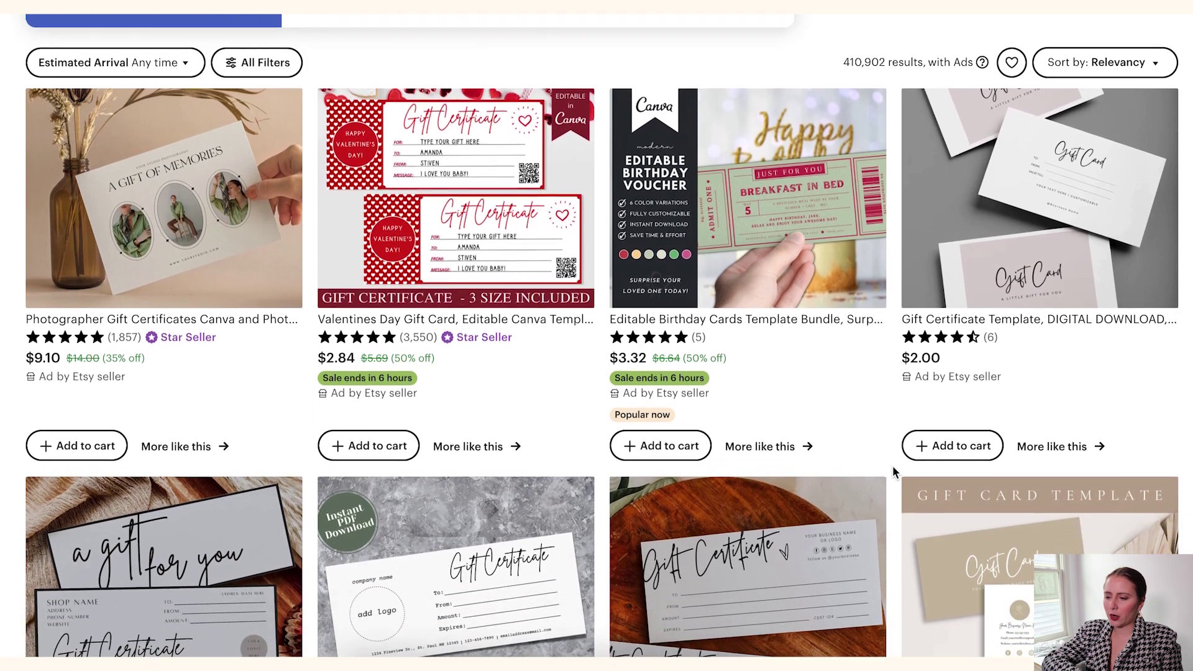
{"action": "scroll", "coordinate": [893, 470], "scroll_direction": "down", "scroll_amount": 4}
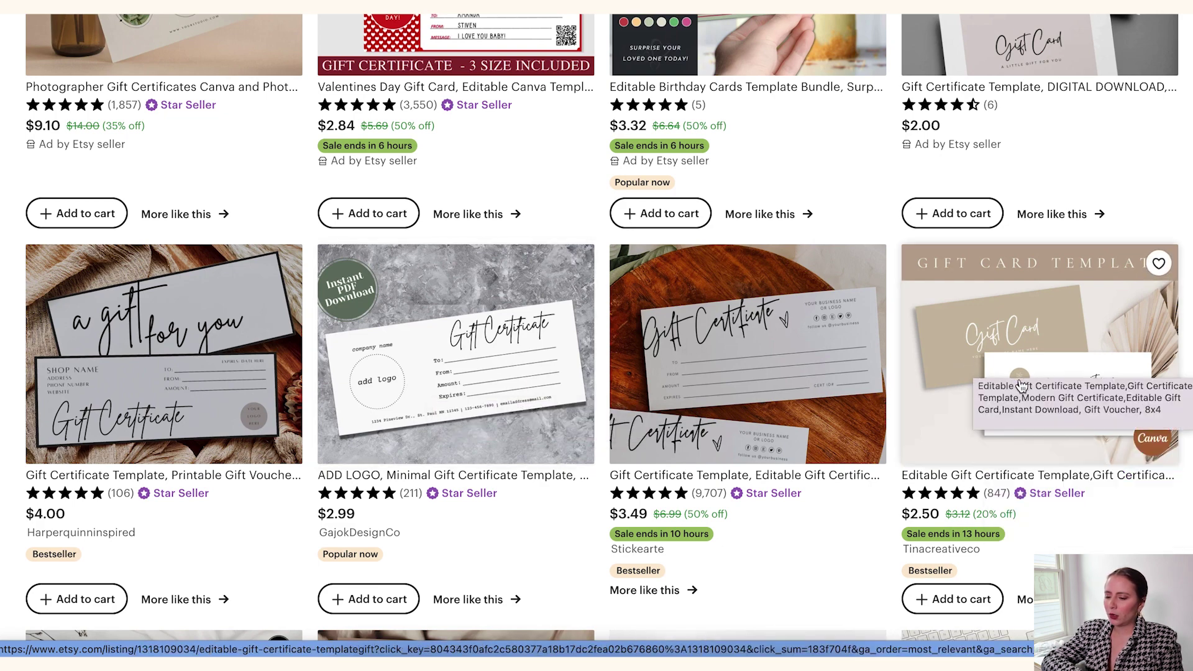
{"action": "scroll", "coordinate": [894, 470], "scroll_direction": "down", "scroll_amount": 1}
{"action": "scroll", "coordinate": [893, 470], "scroll_direction": "down", "scroll_amount": 1}
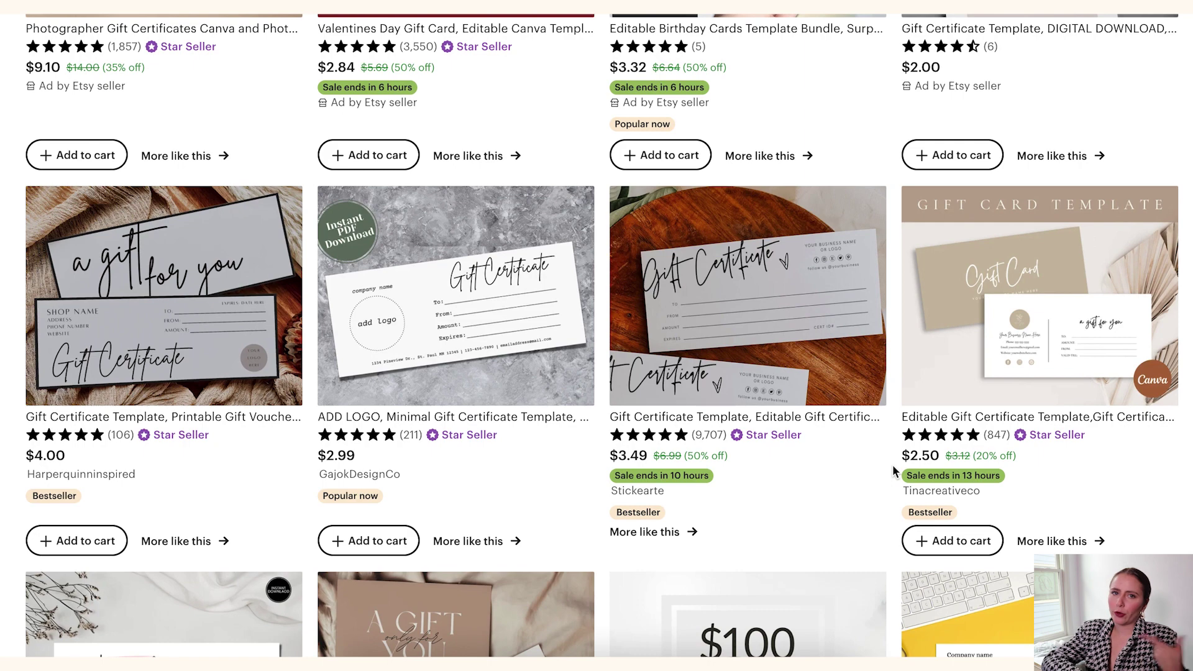
{"action": "scroll", "coordinate": [892, 471], "scroll_direction": "up", "scroll_amount": 1}
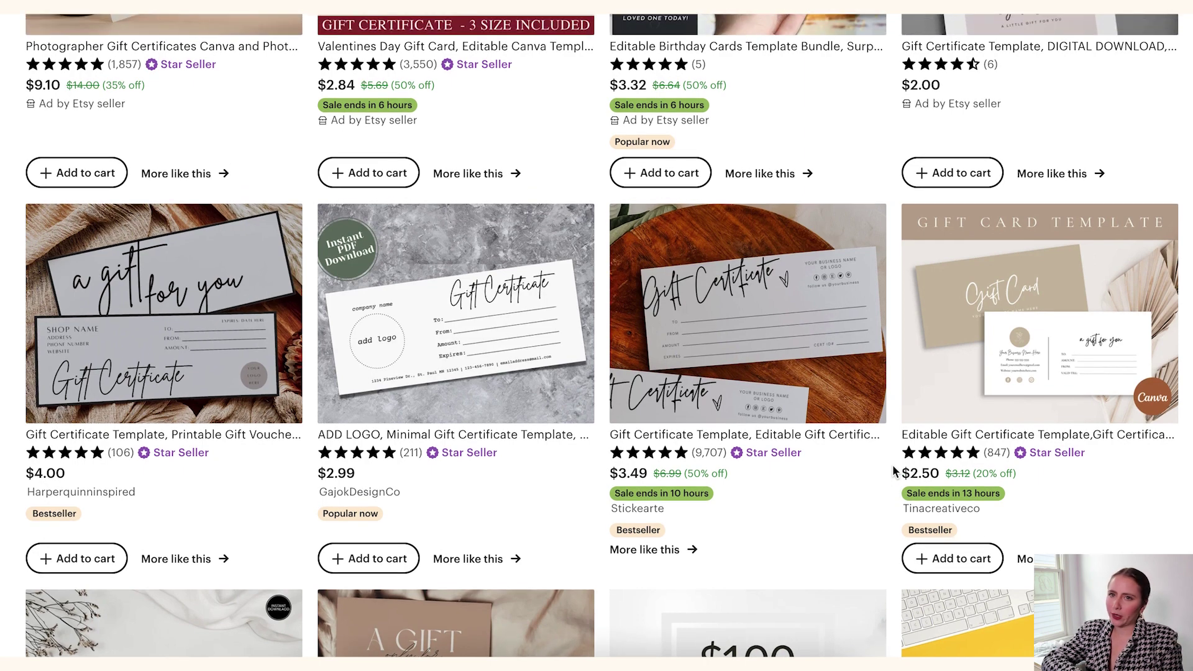
{"action": "scroll", "coordinate": [892, 470], "scroll_direction": "up", "scroll_amount": 1}
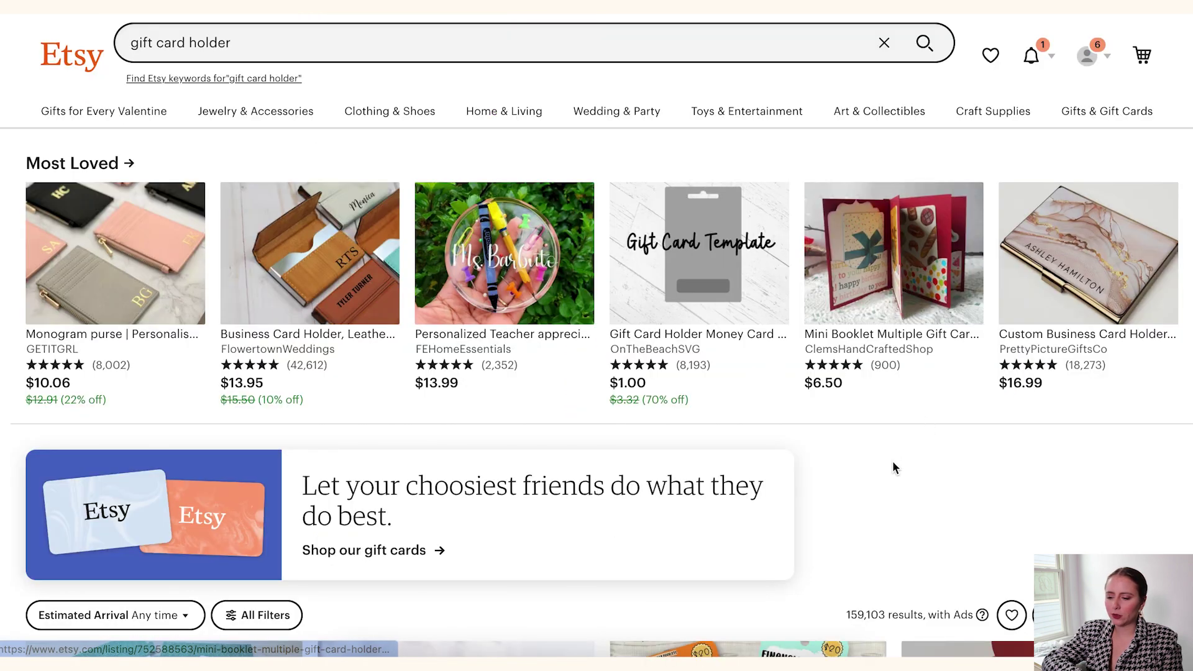
Scroll through Etsy's 'gift card holder' listings, including the $11.00 cake-shaped holder.
{"action": "scroll", "coordinate": [892, 460], "scroll_direction": "down", "scroll_amount": 3}
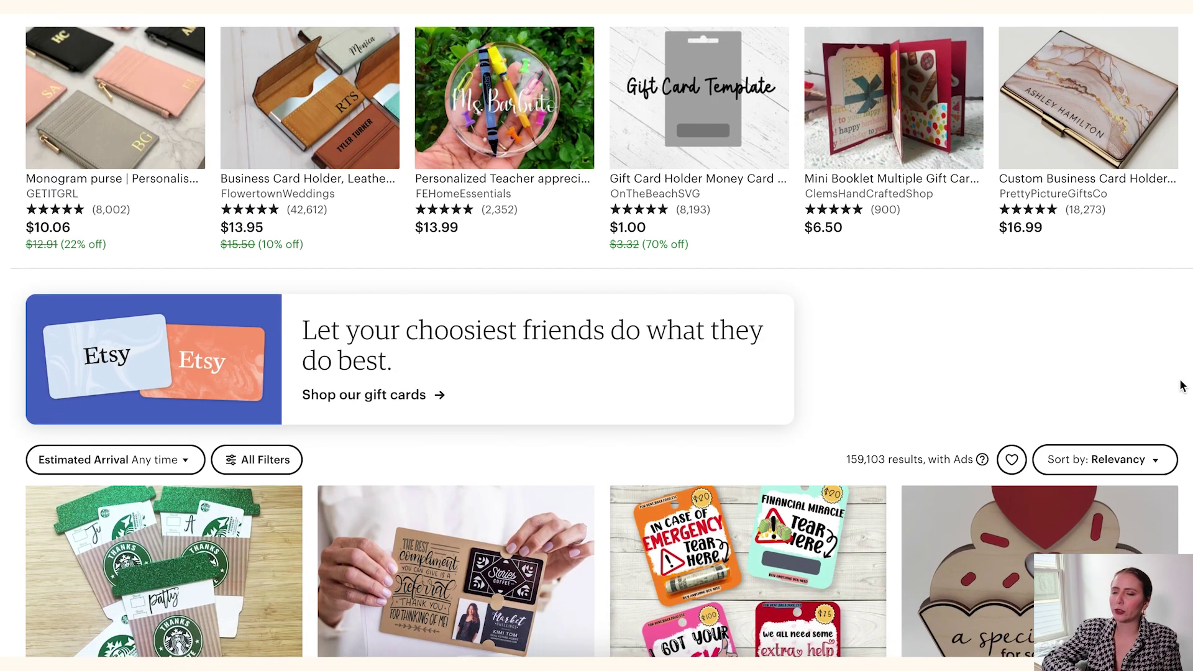
{"action": "scroll", "coordinate": [1182, 385], "scroll_direction": "down", "scroll_amount": 1}
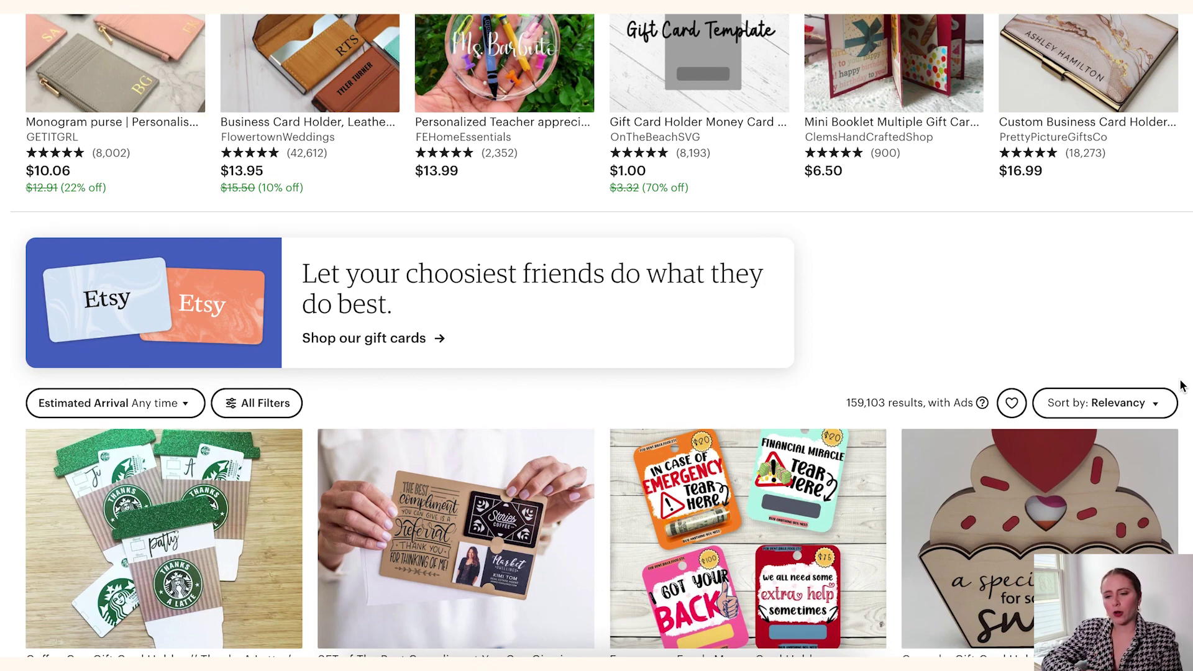
{"action": "scroll", "coordinate": [1182, 385], "scroll_direction": "down", "scroll_amount": 4}
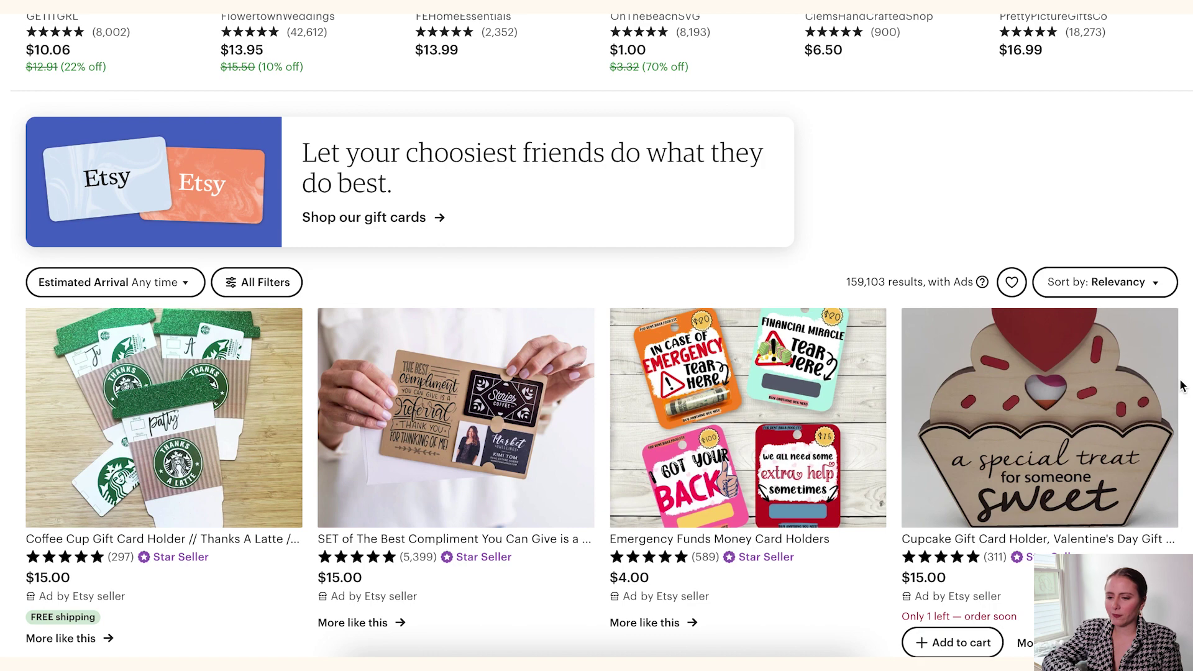
{"action": "scroll", "coordinate": [1182, 385], "scroll_direction": "down", "scroll_amount": 2}
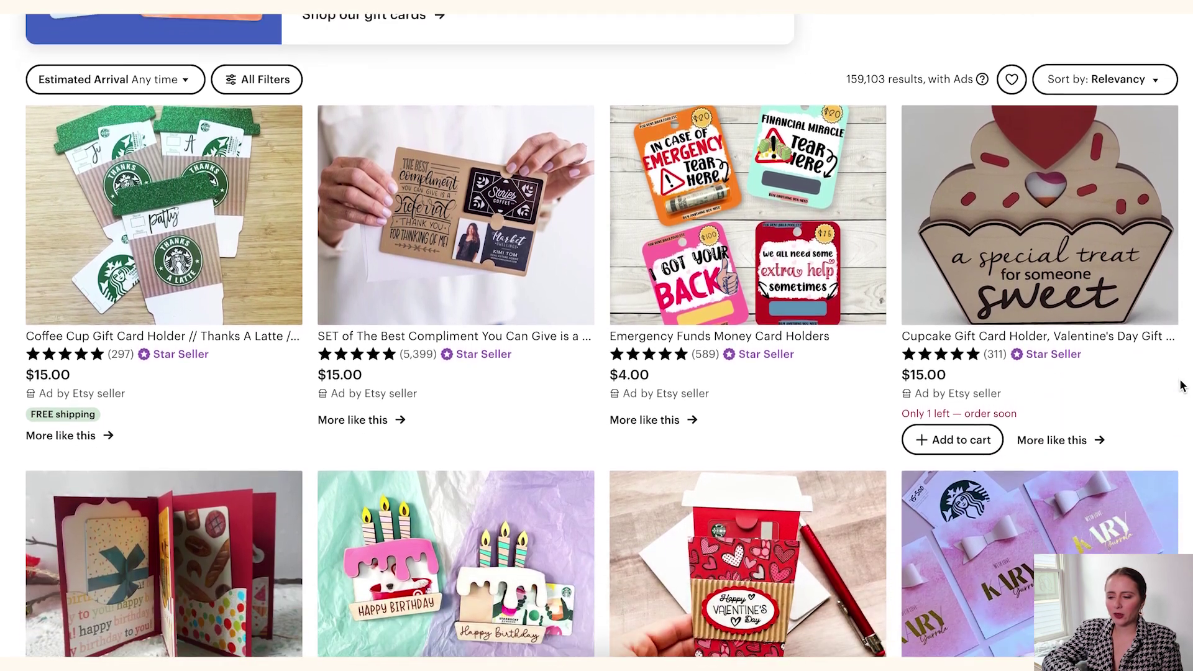
{"action": "scroll", "coordinate": [1182, 385], "scroll_direction": "down", "scroll_amount": 1}
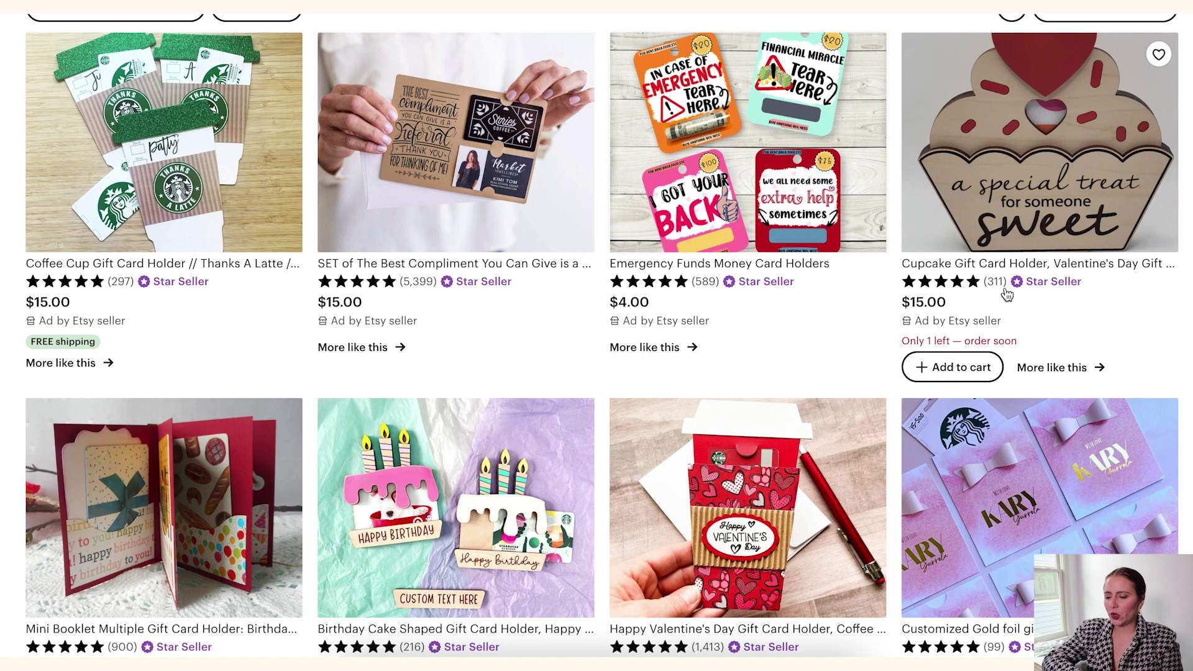
{"action": "scroll", "coordinate": [1022, 310], "scroll_direction": "down", "scroll_amount": 1}
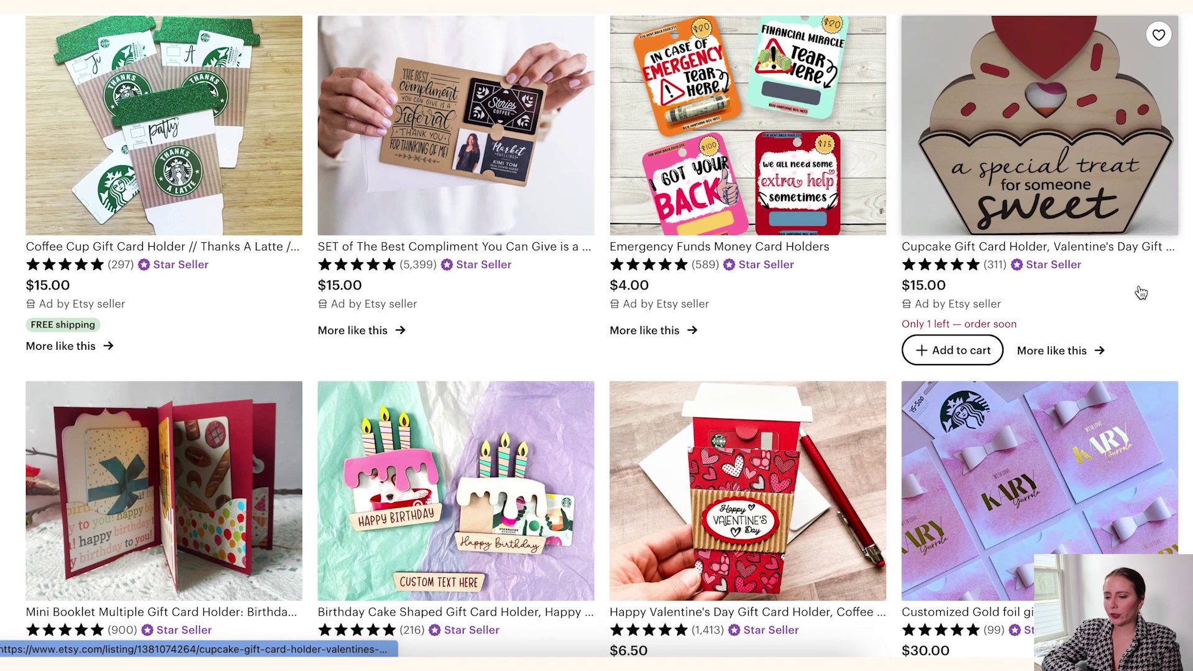
{"action": "scroll", "coordinate": [1186, 299], "scroll_direction": "down", "scroll_amount": 1}
{"action": "scroll", "coordinate": [1186, 299], "scroll_direction": "down", "scroll_amount": 3}
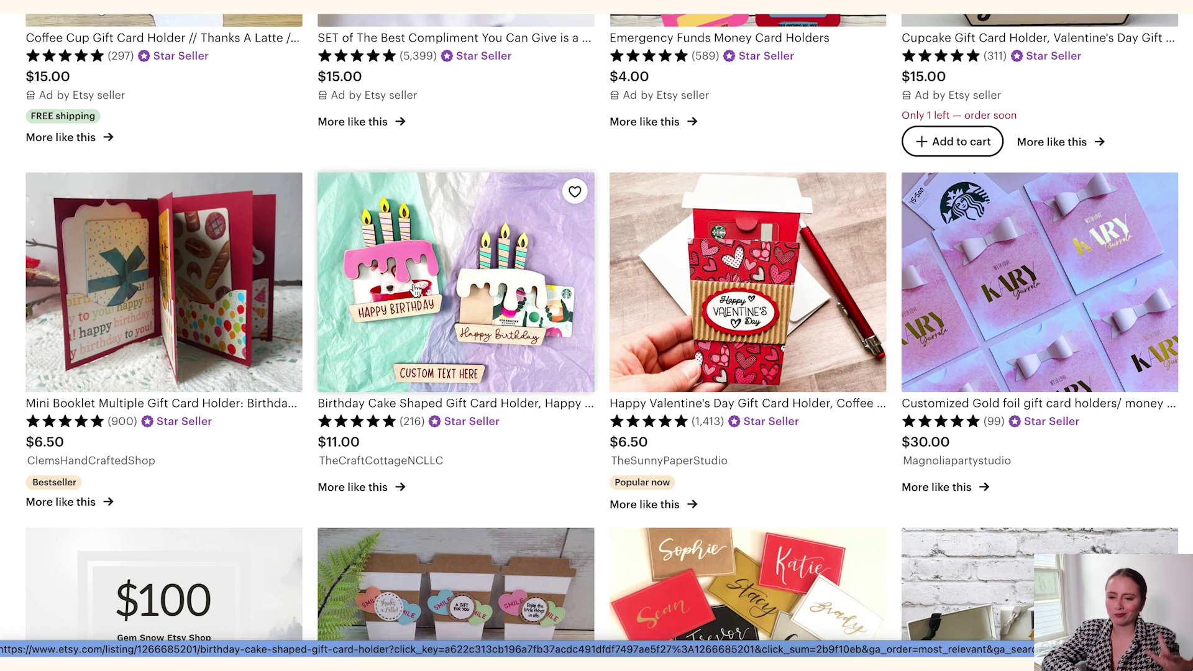
{"action": "scroll", "coordinate": [363, 424], "scroll_direction": "down", "scroll_amount": 5}
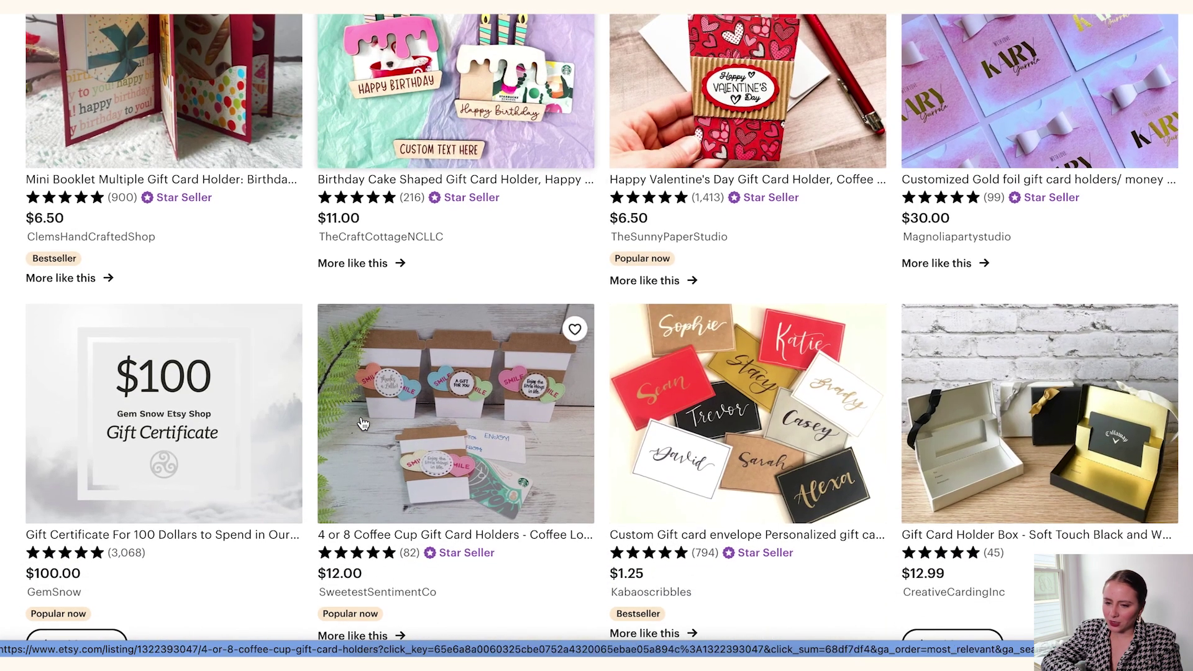
{"action": "scroll", "coordinate": [309, 414], "scroll_direction": "down", "scroll_amount": 2}
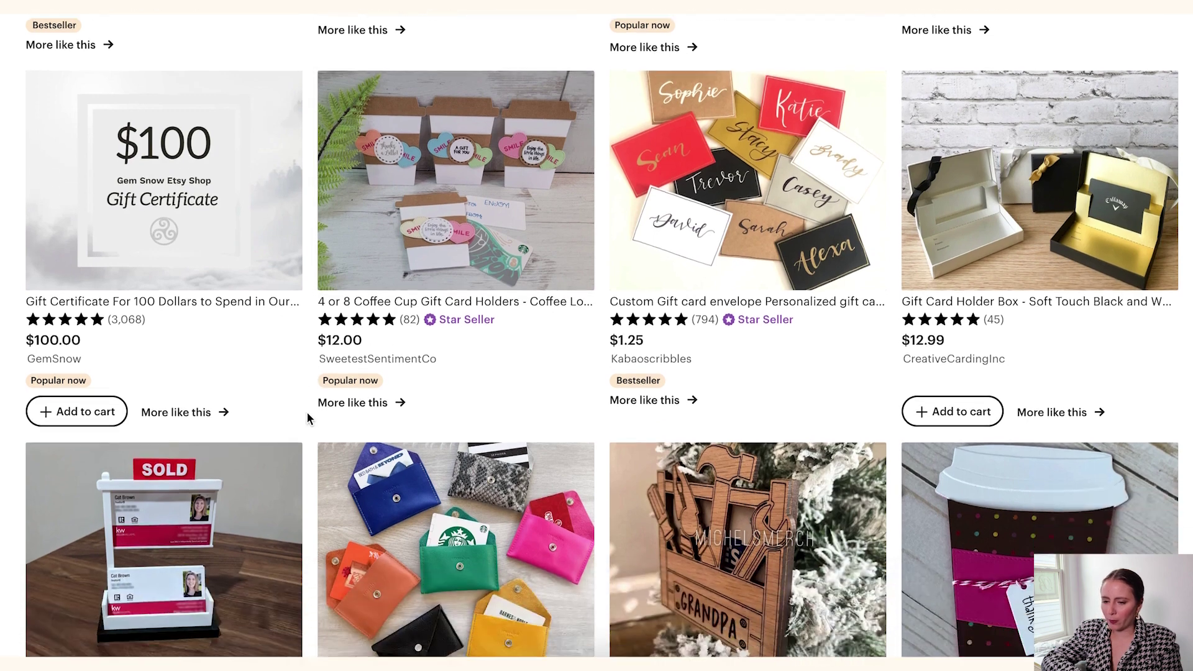
{"action": "scroll", "coordinate": [306, 411], "scroll_direction": "down", "scroll_amount": 2}
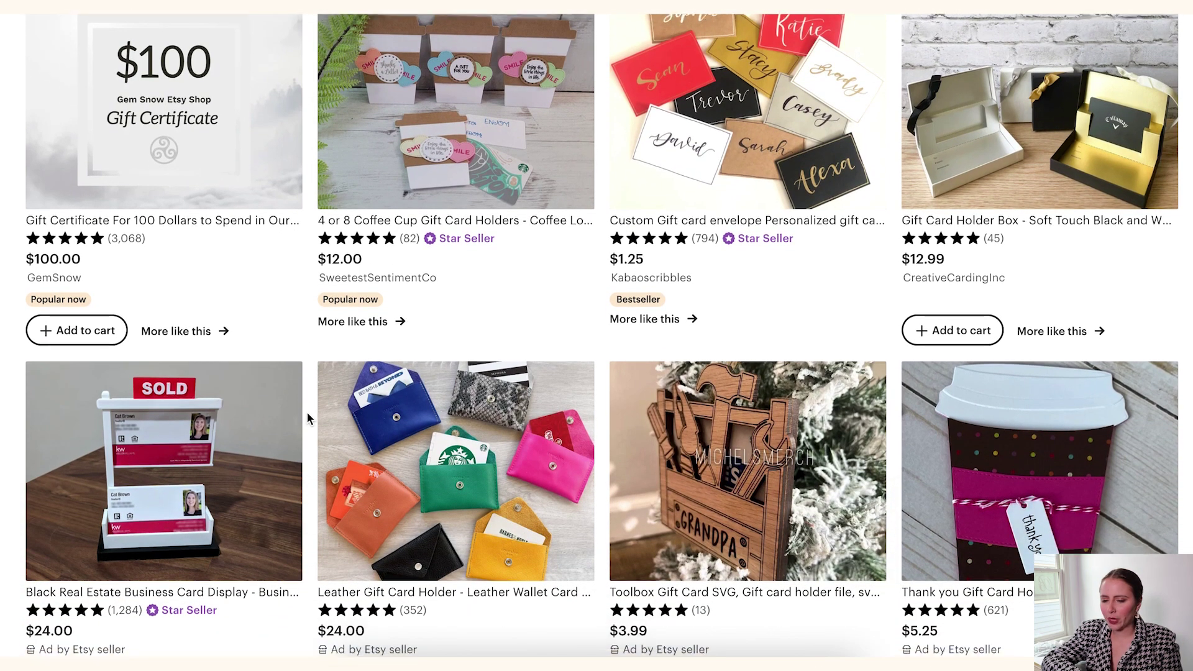
{"action": "scroll", "coordinate": [307, 415], "scroll_direction": "down", "scroll_amount": 2}
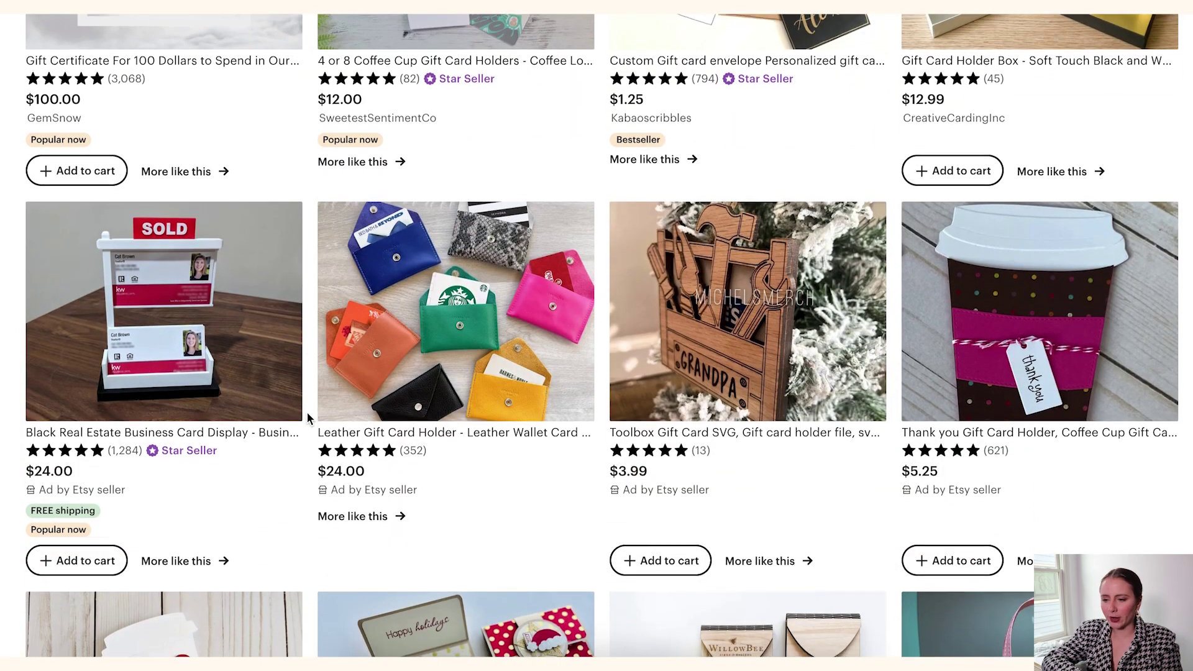
{"action": "scroll", "coordinate": [307, 411], "scroll_direction": "down", "scroll_amount": 2}
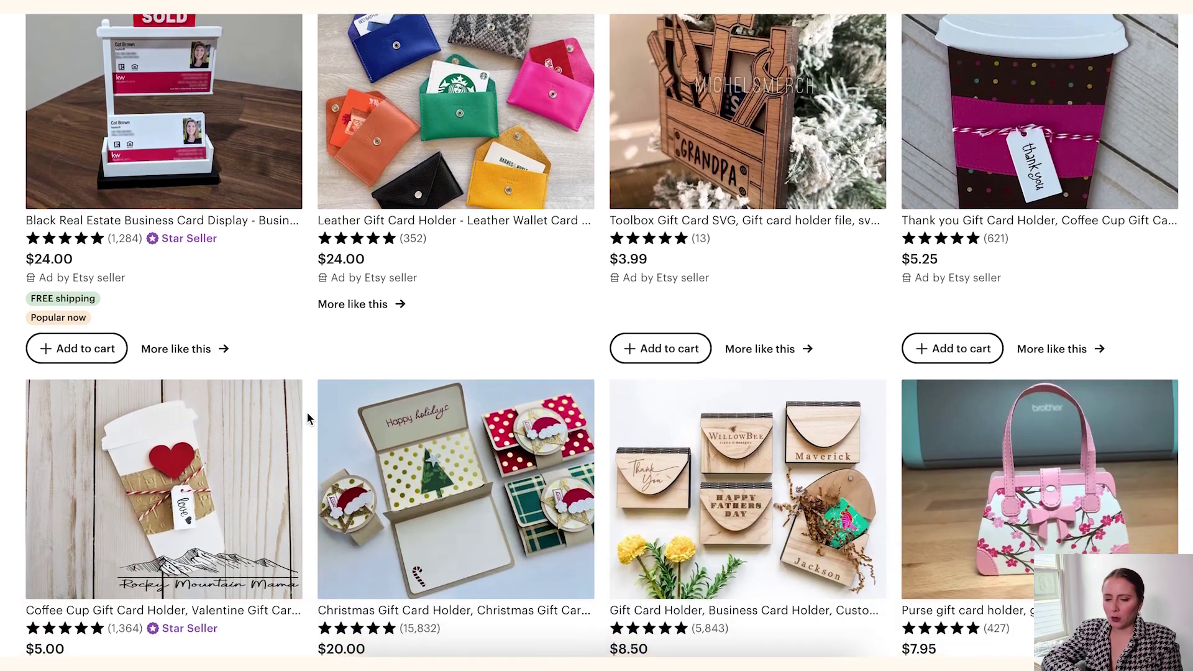